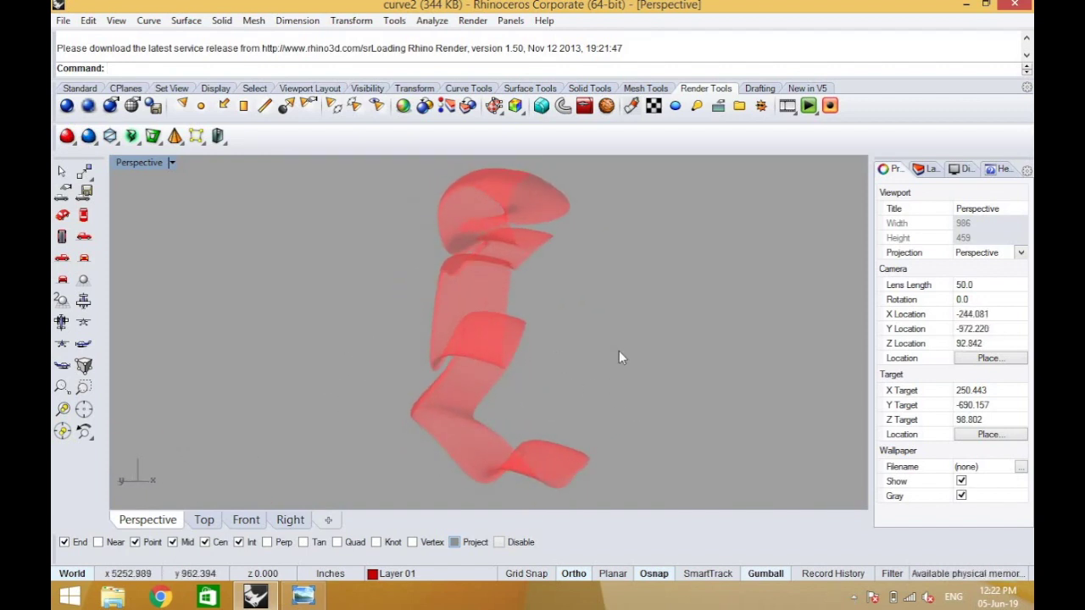
- Create a new model from the Large Objects - Millimeters template
{"action": "right_click_drag", "start_coordinate": [619, 353], "coordinate": [475, 365]}
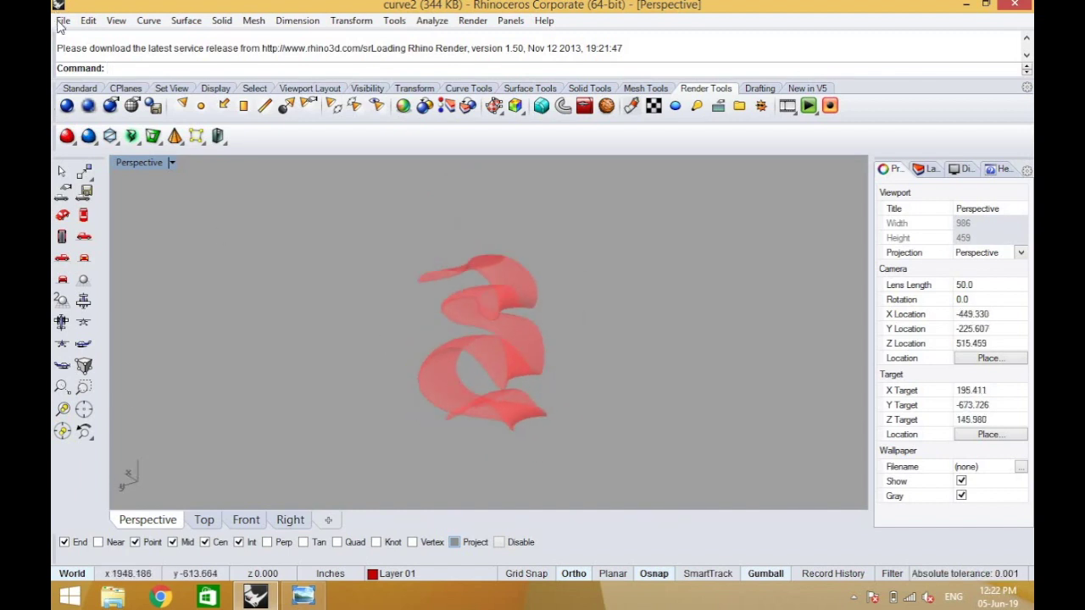
{"action": "left_click", "coordinate": [61, 22]}
{"action": "left_click", "coordinate": [108, 39]}
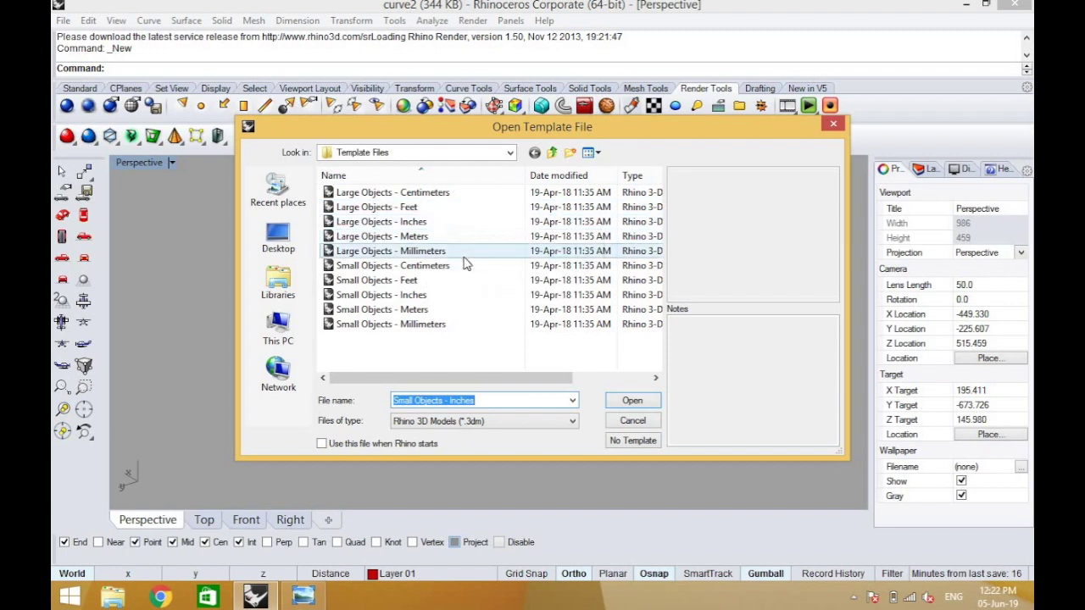
{"action": "left_click", "coordinate": [460, 251]}
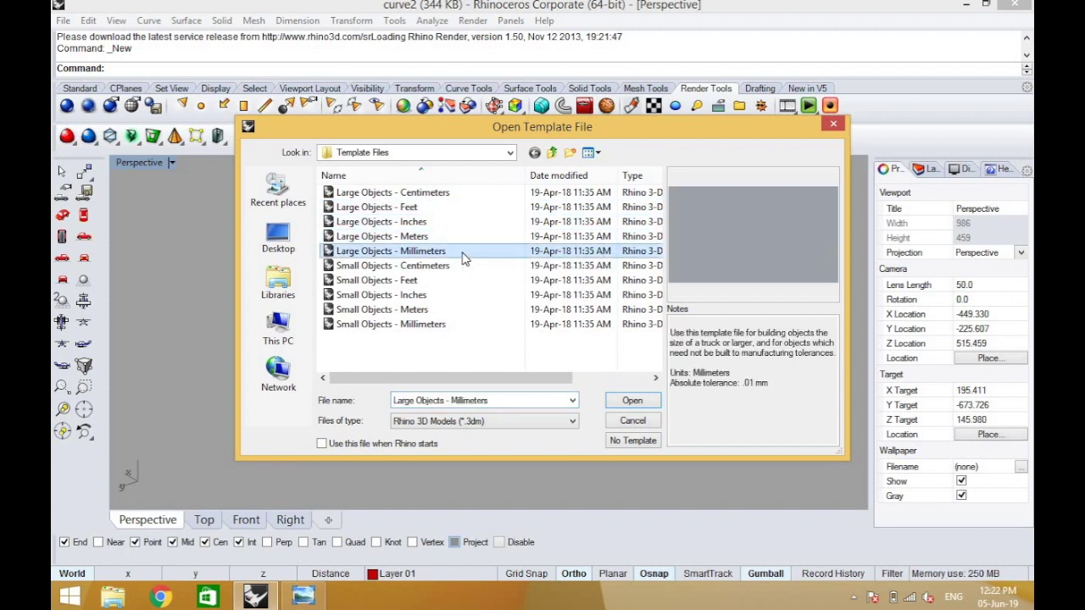
{"action": "left_click", "coordinate": [634, 402]}
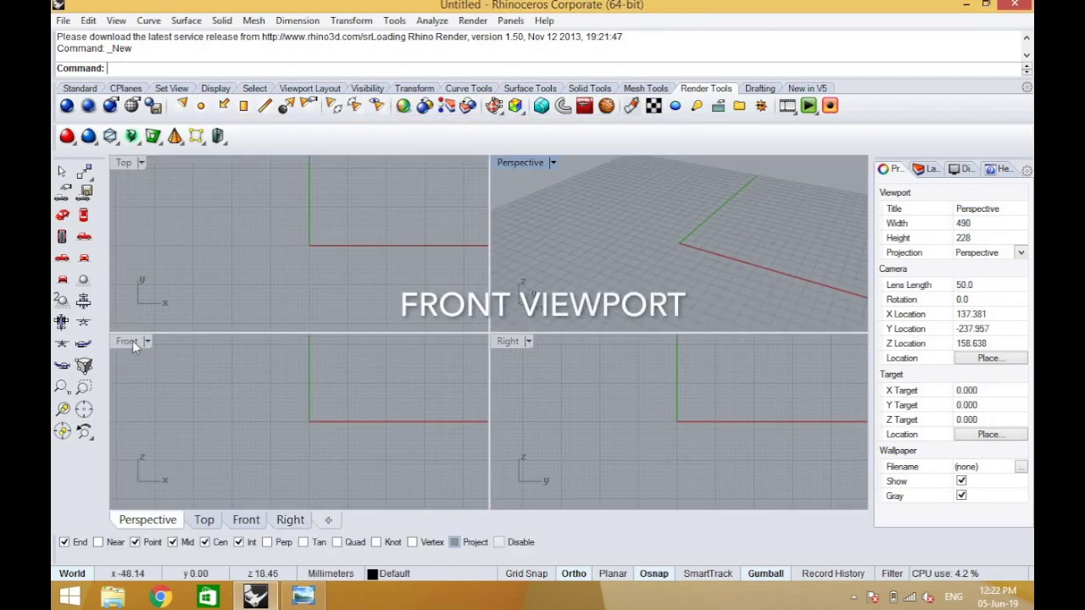
- Maximize the Front view and draw a vertical line 3000 mm long starting near the origin
{"action": "double_click", "coordinate": [127, 340]}
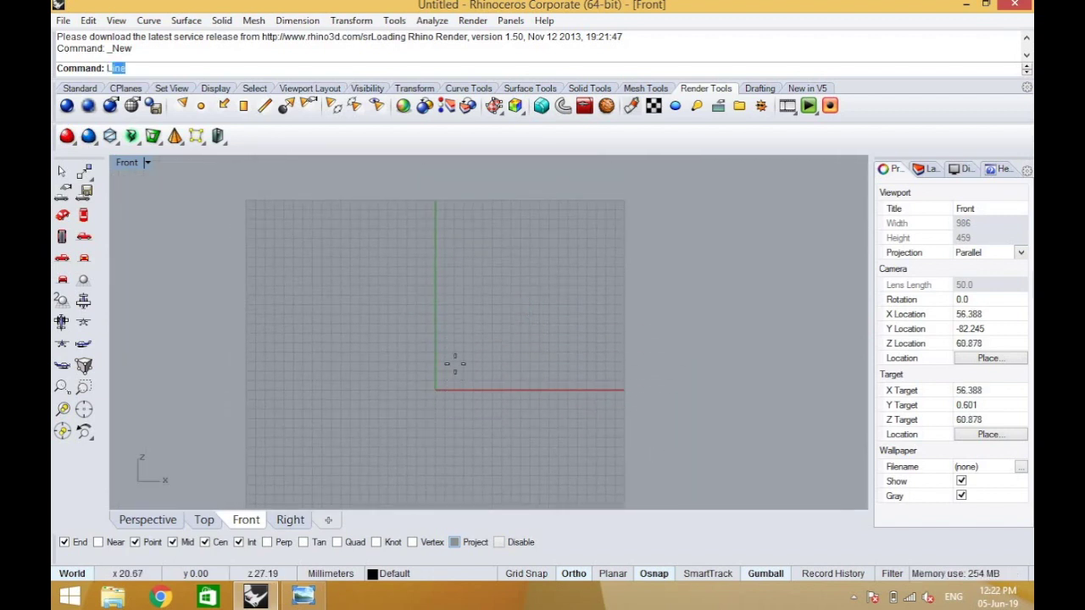
{"action": "key", "text": "Return"}
{"action": "left_click", "coordinate": [431, 403]}
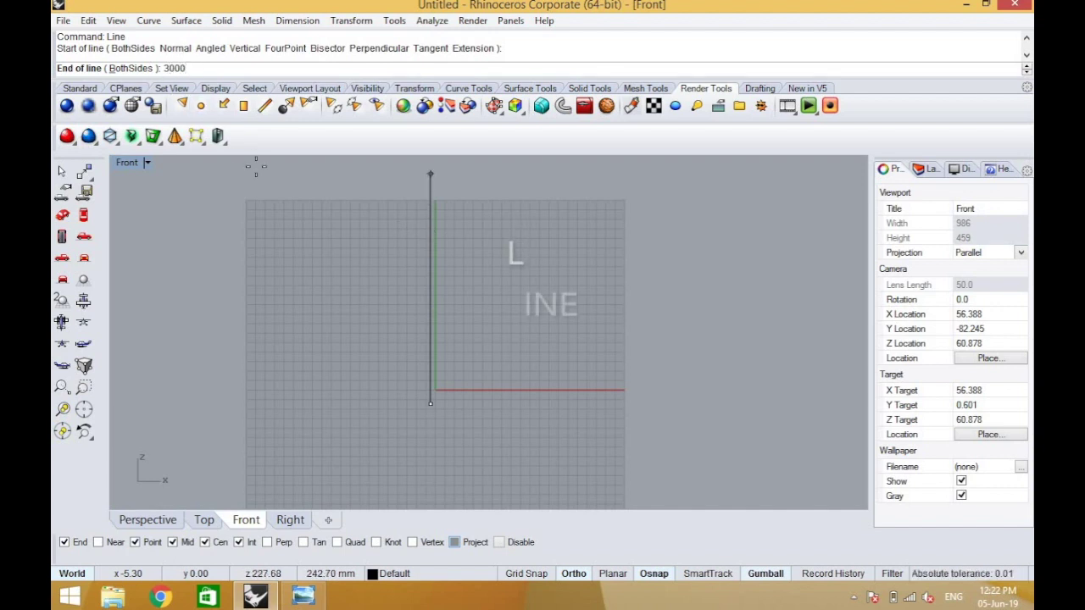
{"action": "key", "text": "Return"}
{"action": "left_click", "coordinate": [368, 230]}
{"action": "scroll", "coordinate": [434, 268], "scroll_direction": "down", "scroll_amount": 6}
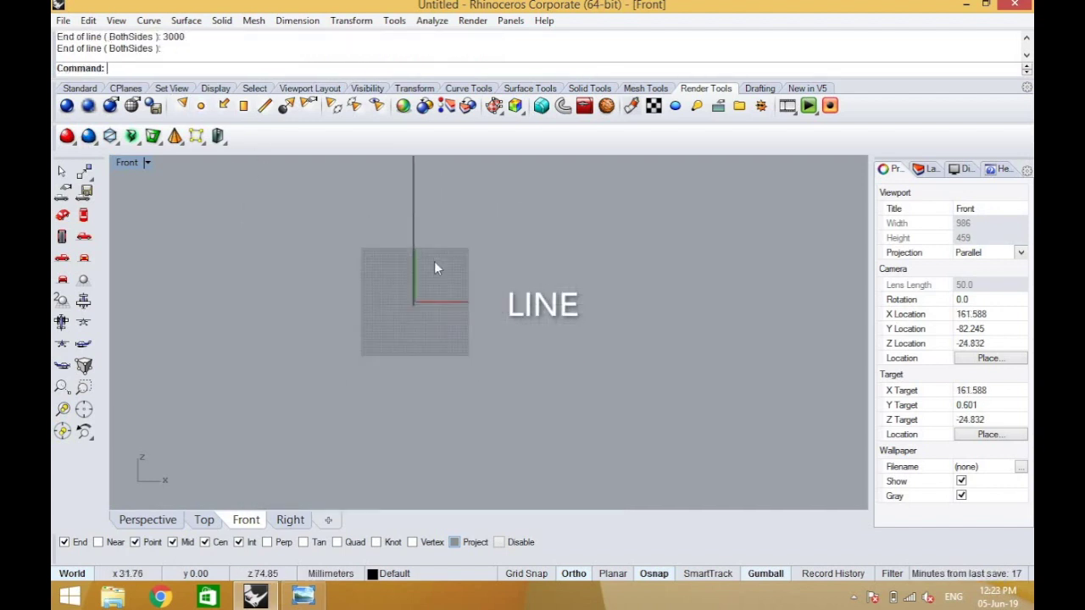
{"action": "scroll", "coordinate": [434, 262], "scroll_direction": "down", "scroll_amount": 8}
{"action": "right_click_drag", "start_coordinate": [421, 189], "coordinate": [379, 404]}
{"action": "scroll", "coordinate": [402, 334], "scroll_direction": "down", "scroll_amount": 4}
{"action": "scroll", "coordinate": [408, 325], "scroll_direction": "up", "scroll_amount": 2}
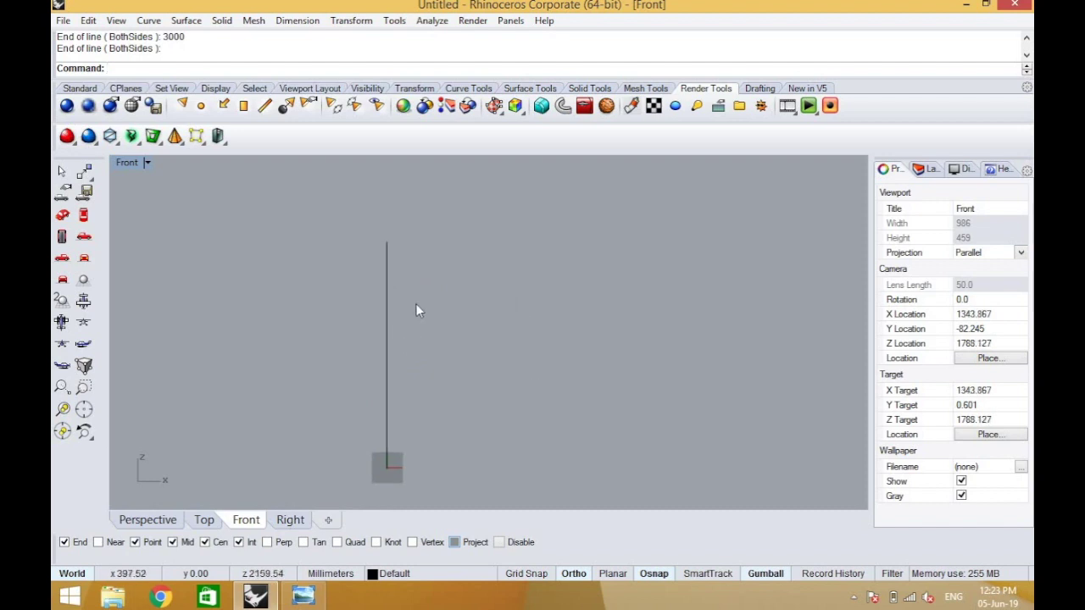
- Draw a horizontal 1500 mm line from the upper end of the vertical line toward positive X
{"action": "key", "text": "Return"}
{"action": "left_click", "coordinate": [385, 241]}
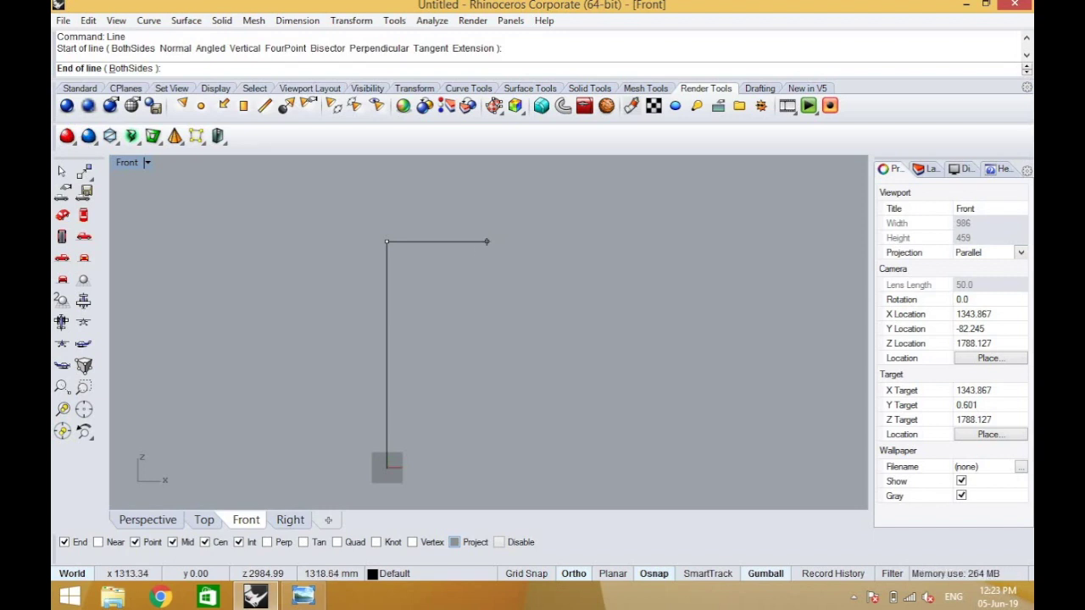
{"action": "key", "text": "Return"}
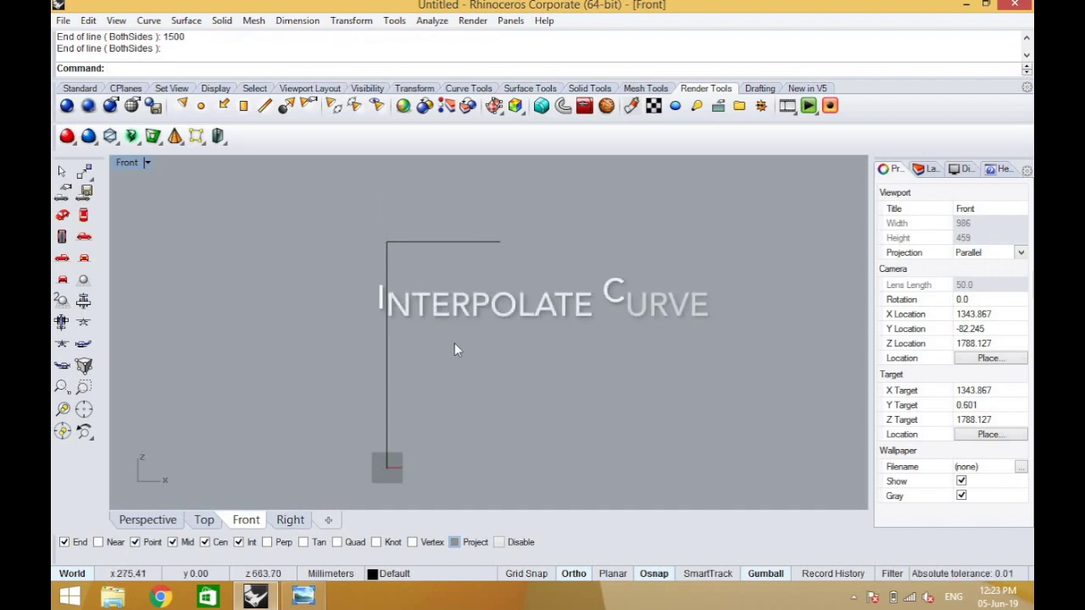
- Draw an interpolated curve from the free end of the 1500 mm line, winding down in S-shaped loops to just below the vertical line's base, with Ortho off
{"action": "left_click", "coordinate": [74, 89]}
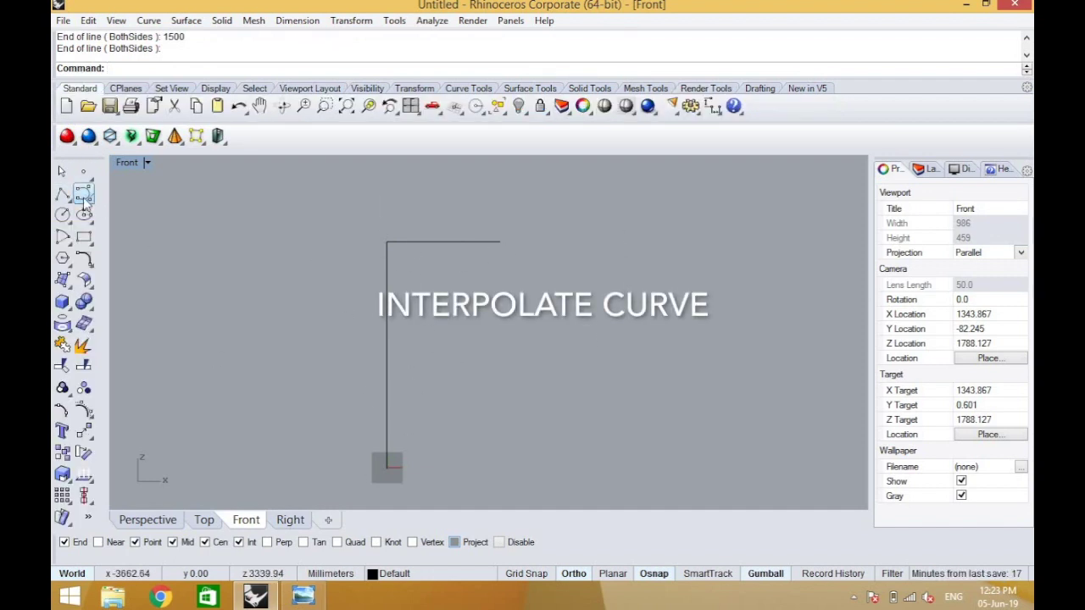
{"action": "left_click", "coordinate": [93, 199]}
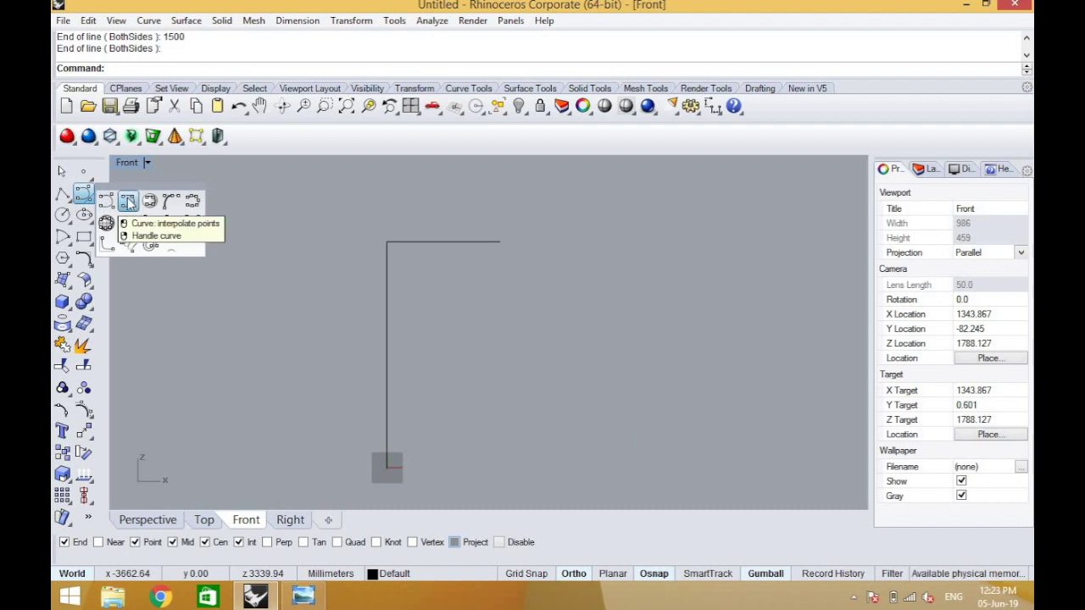
{"action": "left_click", "coordinate": [129, 201]}
{"action": "scroll", "coordinate": [482, 248], "scroll_direction": "up", "scroll_amount": 1}
{"action": "left_click", "coordinate": [502, 240]}
{"action": "left_click", "coordinate": [432, 240]}
{"action": "left_click", "coordinate": [432, 264]}
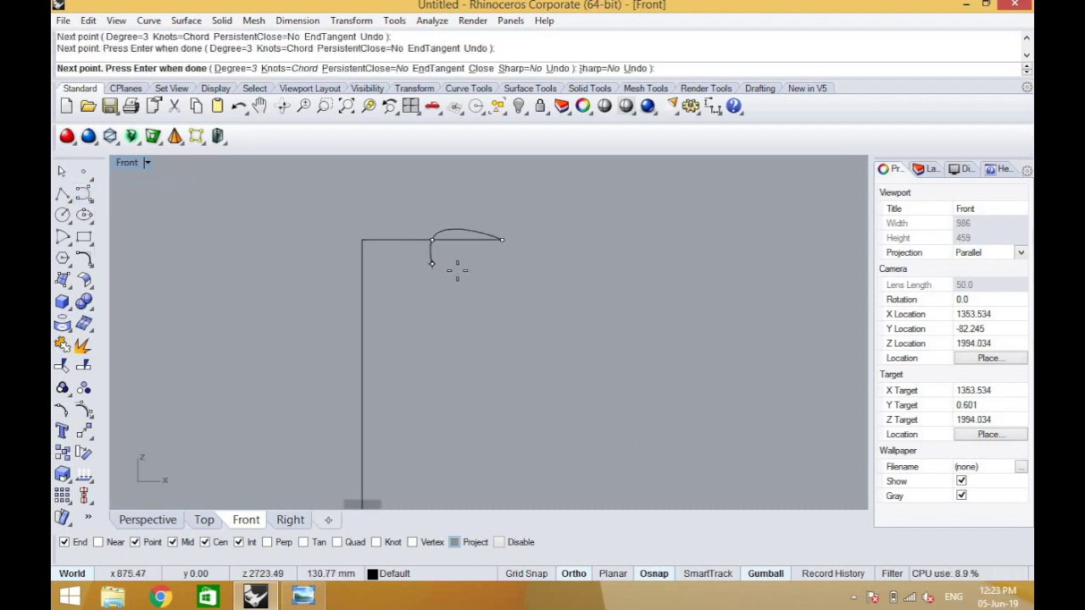
{"action": "left_click", "coordinate": [448, 264]}
{"action": "left_click", "coordinate": [481, 264]}
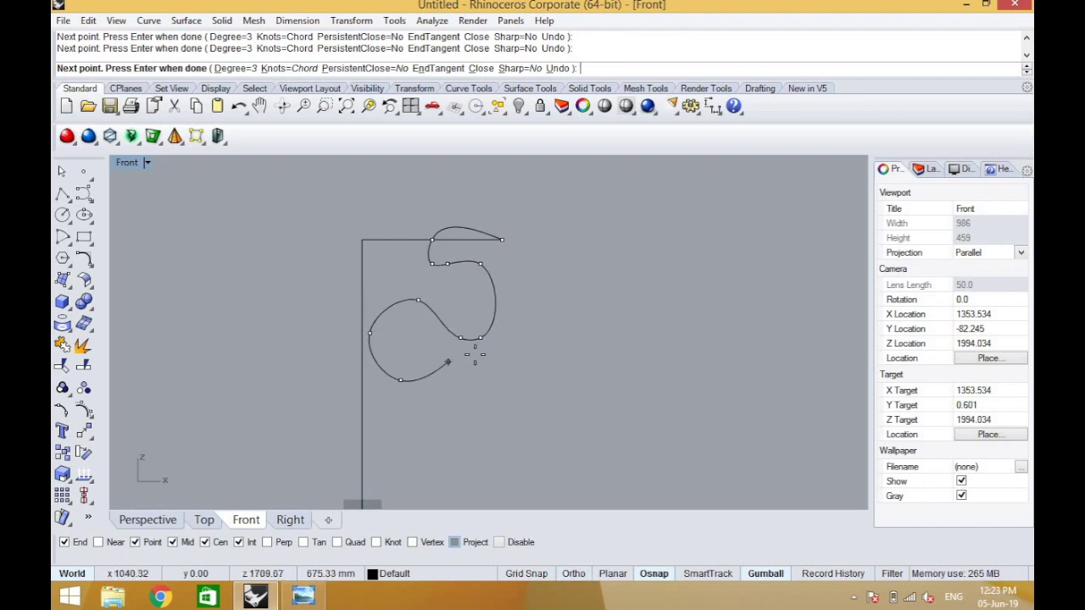
{"action": "scroll", "coordinate": [492, 404], "scroll_direction": "down", "scroll_amount": 2}
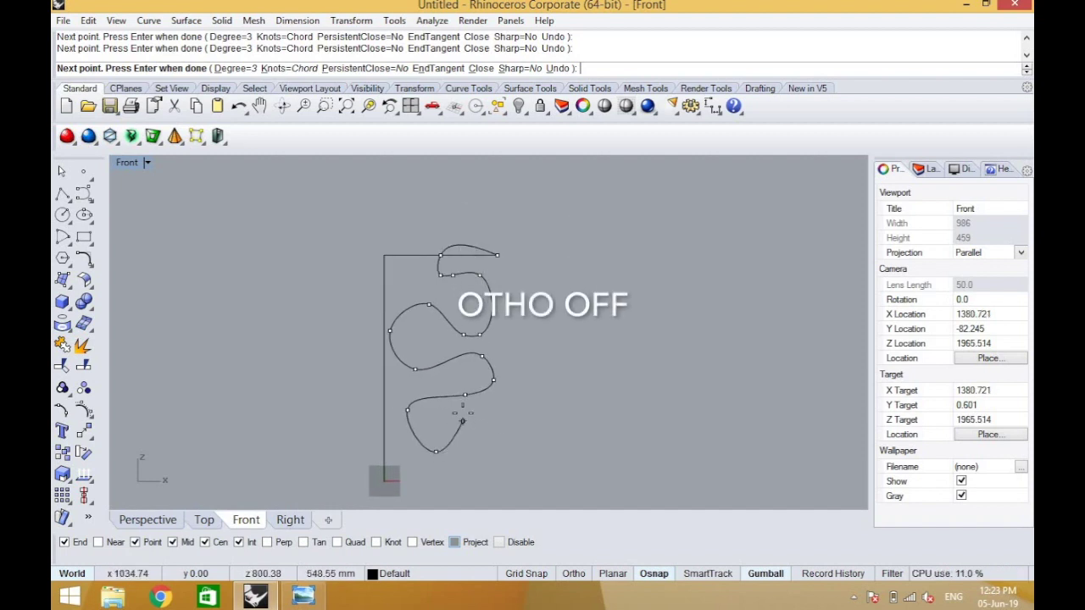
{"action": "left_click", "coordinate": [505, 433]}
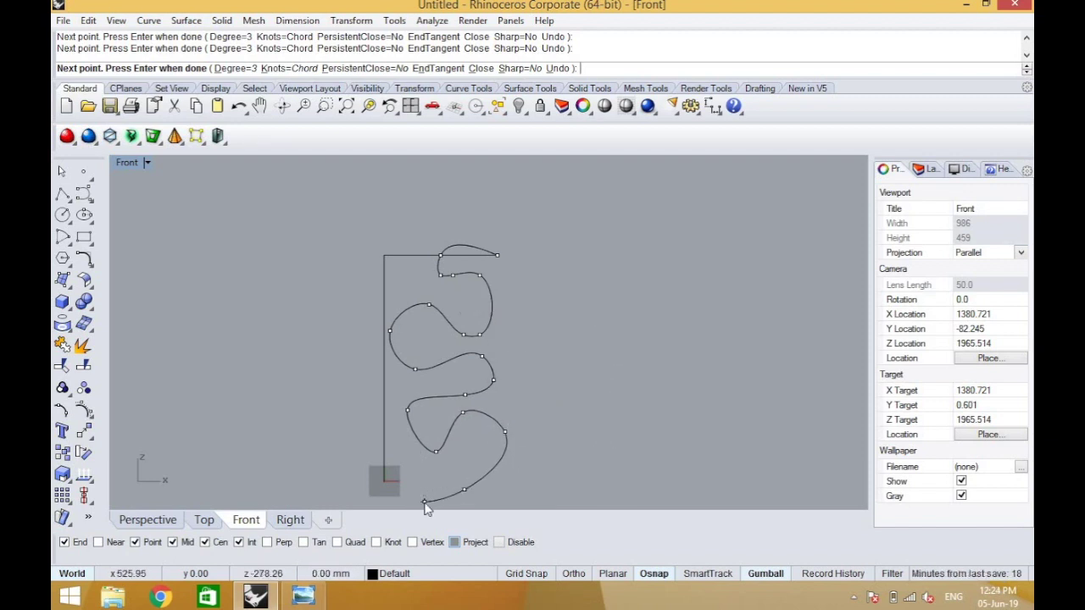
{"action": "key", "text": "Return"}
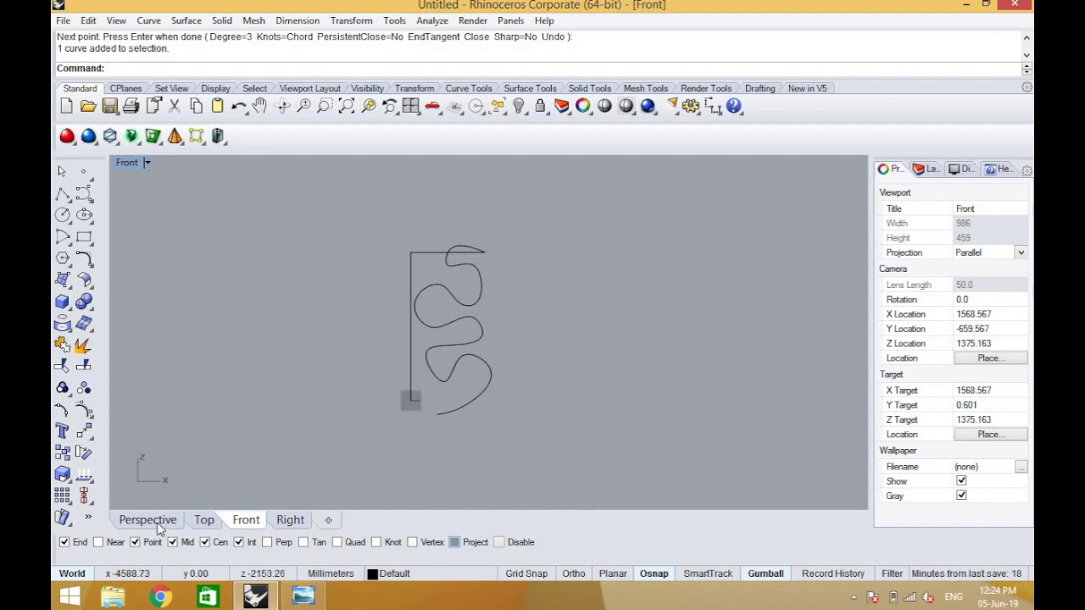
- Switch to the Perspective view and turn on the control points of the winding curve
{"action": "left_click", "coordinate": [157, 523]}
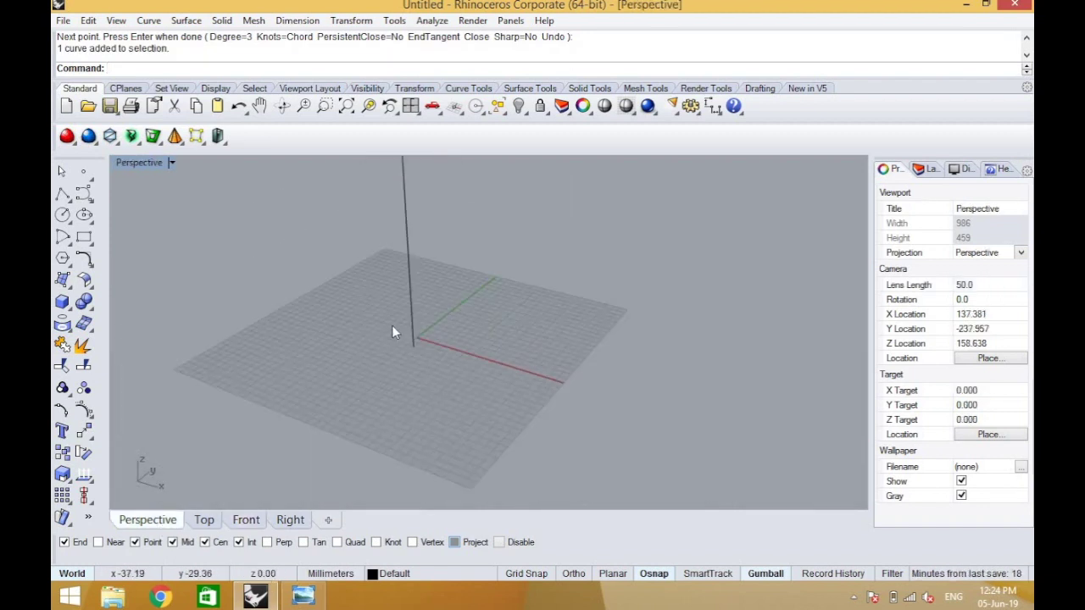
{"action": "scroll", "coordinate": [347, 326], "scroll_direction": "down", "scroll_amount": 20}
{"action": "mouse_move", "coordinate": [370, 332]}
{"action": "right_mouse_down"}
{"action": "mouse_move", "coordinate": [449, 241]}
{"action": "mouse_move", "coordinate": [412, 246]}
{"action": "mouse_move", "coordinate": [516, 271]}
{"action": "mouse_move", "coordinate": [678, 268]}
{"action": "mouse_move", "coordinate": [430, 350]}
{"action": "mouse_move", "coordinate": [487, 356]}
{"action": "mouse_move", "coordinate": [328, 363]}
{"action": "mouse_move", "coordinate": [506, 344]}
{"action": "mouse_move", "coordinate": [457, 348]}
{"action": "mouse_move", "coordinate": [426, 307]}
{"action": "right_mouse_up"}
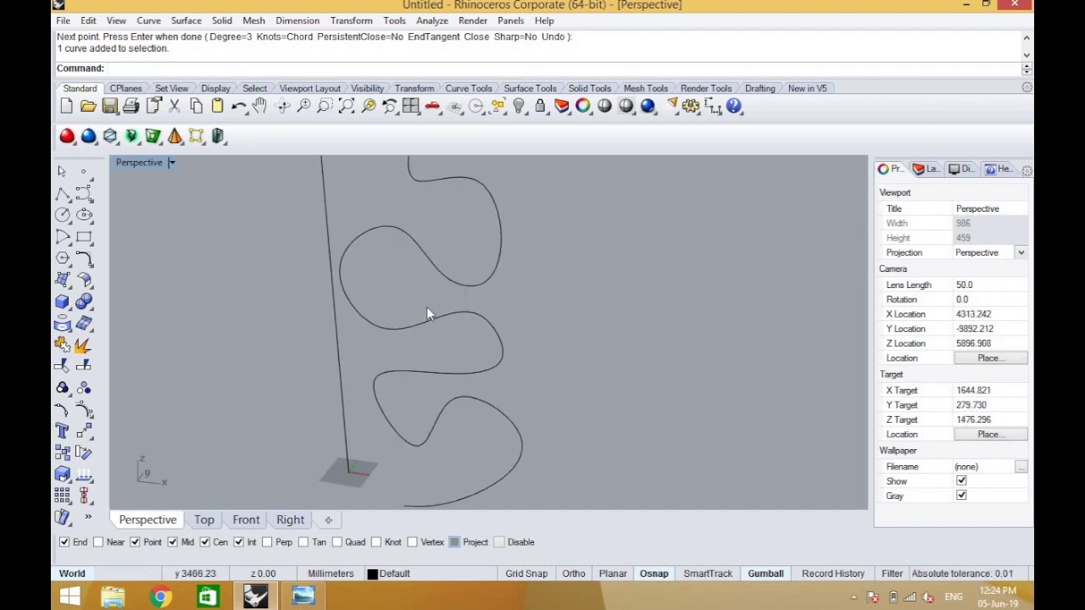
{"action": "left_click", "coordinate": [426, 309]}
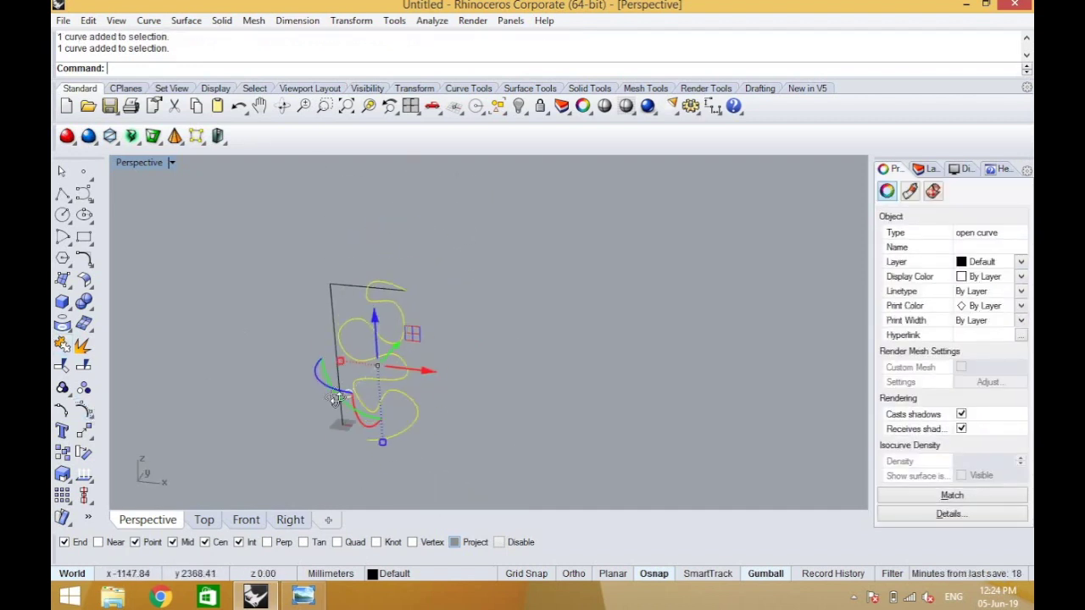
{"action": "key", "text": "F10"}
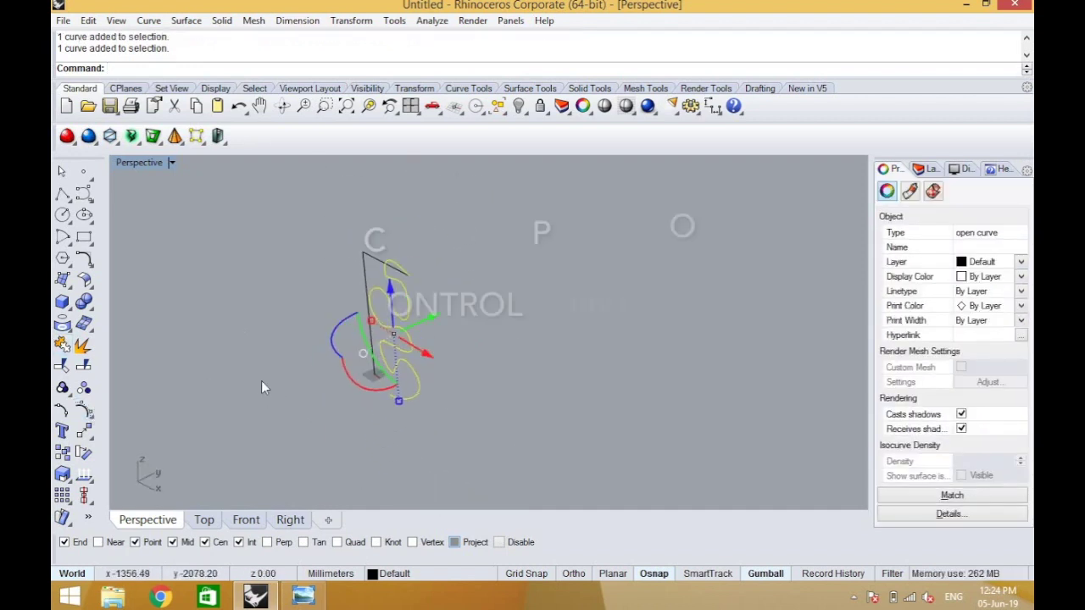
{"action": "left_click", "coordinate": [89, 416]}
- Move the outer control point of the curve's lowest loop out of plane toward positive Y with the gumball
{"action": "scroll", "coordinate": [420, 299], "scroll_direction": "up", "scroll_amount": 8}
{"action": "right_click_drag", "start_coordinate": [380, 353], "coordinate": [307, 348]}
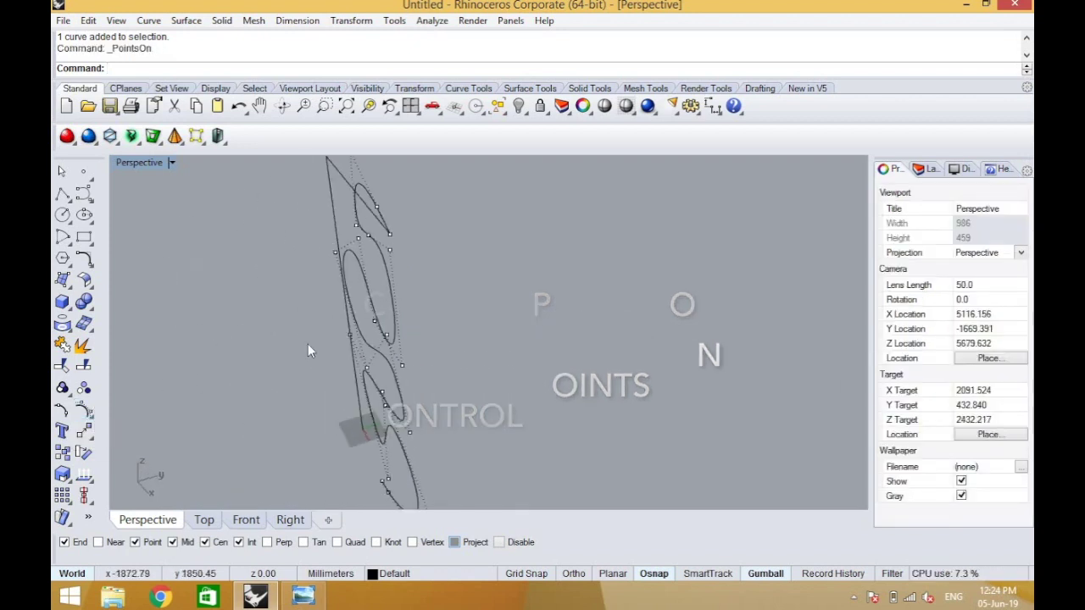
{"action": "scroll", "coordinate": [308, 348], "scroll_direction": "down", "scroll_amount": 7}
{"action": "scroll", "coordinate": [367, 427], "scroll_direction": "up", "scroll_amount": 6}
{"action": "scroll", "coordinate": [351, 398], "scroll_direction": "down", "scroll_amount": 5}
{"action": "right_click_drag", "start_coordinate": [347, 378], "coordinate": [377, 420]}
{"action": "scroll", "coordinate": [295, 393], "scroll_direction": "up", "scroll_amount": 8}
{"action": "scroll", "coordinate": [358, 409], "scroll_direction": "down", "scroll_amount": 6}
{"action": "left_click", "coordinate": [401, 450]}
{"action": "scroll", "coordinate": [357, 427], "scroll_direction": "up", "scroll_amount": 6}
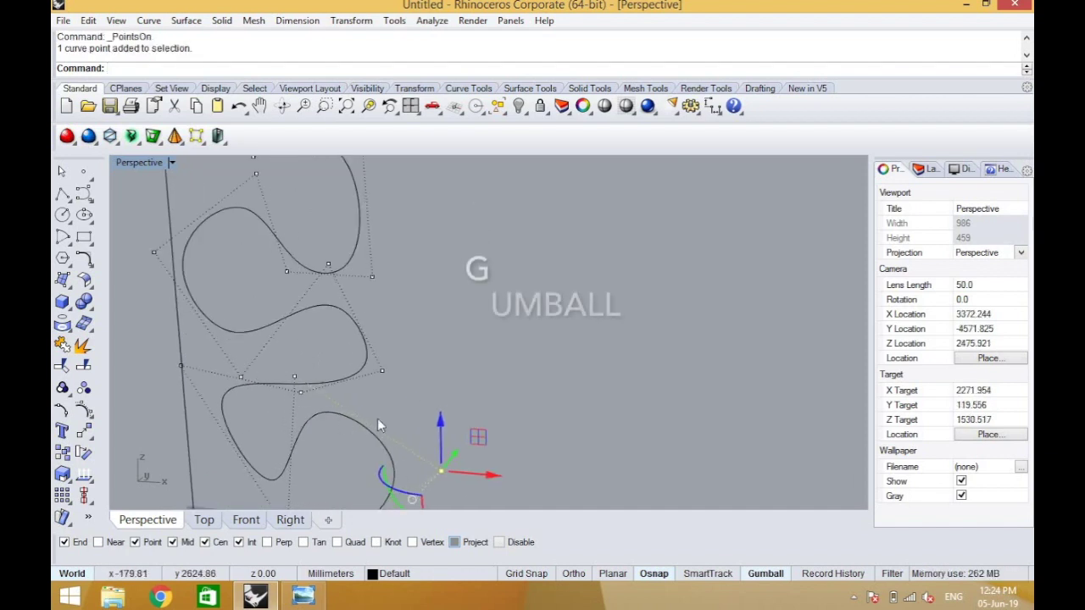
{"action": "scroll", "coordinate": [387, 412], "scroll_direction": "down", "scroll_amount": 4}
{"action": "left_click_drag", "start_coordinate": [439, 440], "coordinate": [467, 408]}
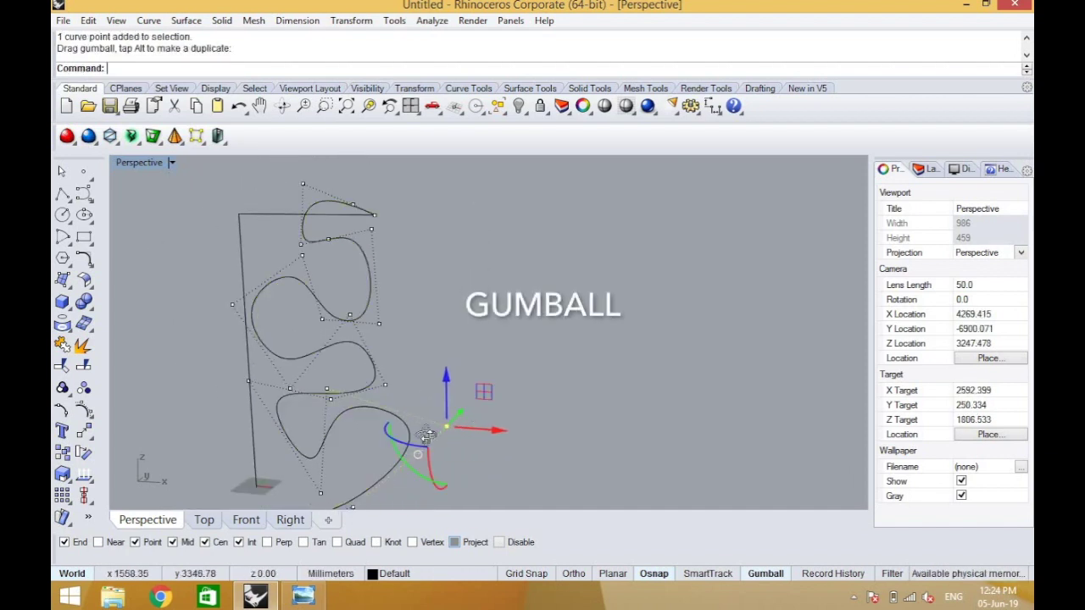
- Try moving the control point under the lowest inward bend toward positive Y, and undo the move
{"action": "mouse_move", "coordinate": [426, 435]}
{"action": "right_mouse_down"}
{"action": "mouse_move", "coordinate": [287, 421]}
{"action": "mouse_move", "coordinate": [424, 417]}
{"action": "right_mouse_up"}
{"action": "scroll", "coordinate": [378, 414], "scroll_direction": "up", "scroll_amount": 3}
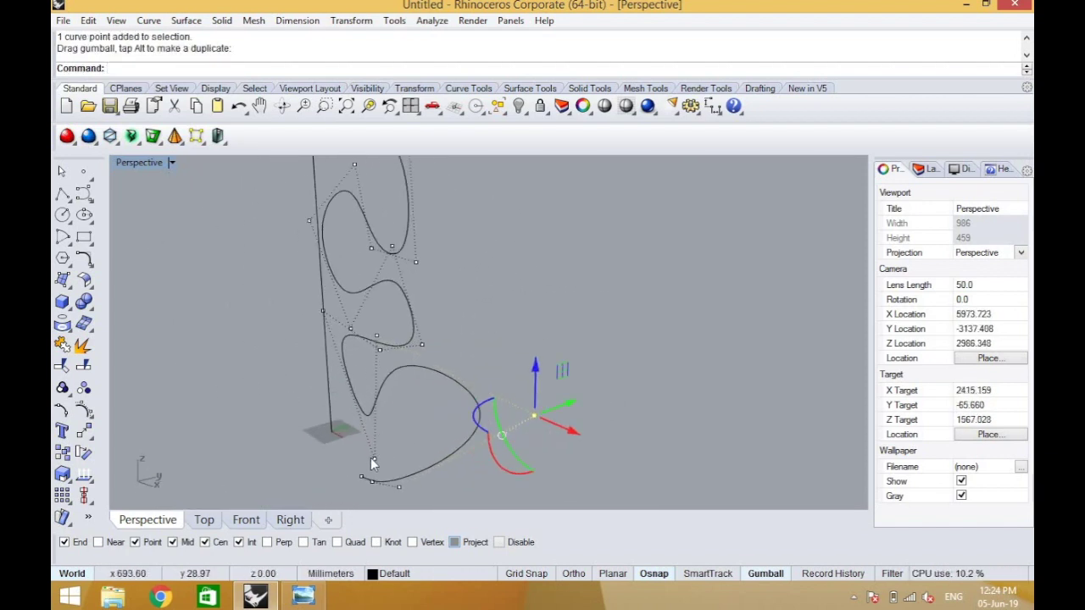
{"action": "left_click", "coordinate": [373, 459]}
{"action": "left_click_drag", "start_coordinate": [419, 446], "coordinate": [443, 416]}
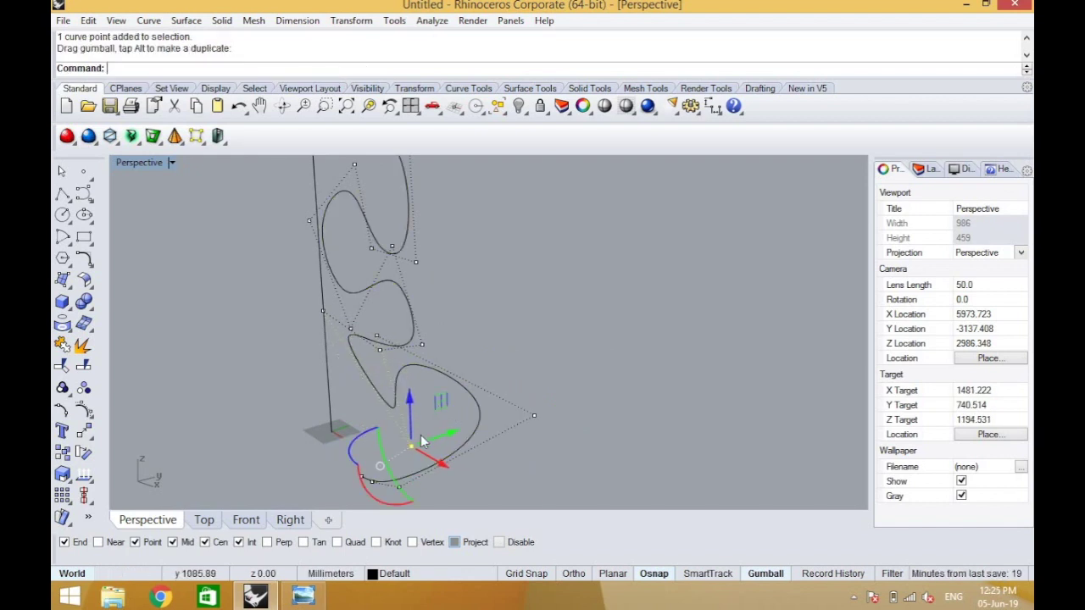
{"action": "type", "text": "Undo"}
{"action": "key", "text": "Return"}
- Move the selected lower control point toward negative Y and upward, and pull the lowest loop's outer control point slightly back along Y
{"action": "left_click_drag", "start_coordinate": [422, 449], "coordinate": [375, 445]}
{"action": "right_click_drag", "start_coordinate": [500, 445], "coordinate": [441, 455]}
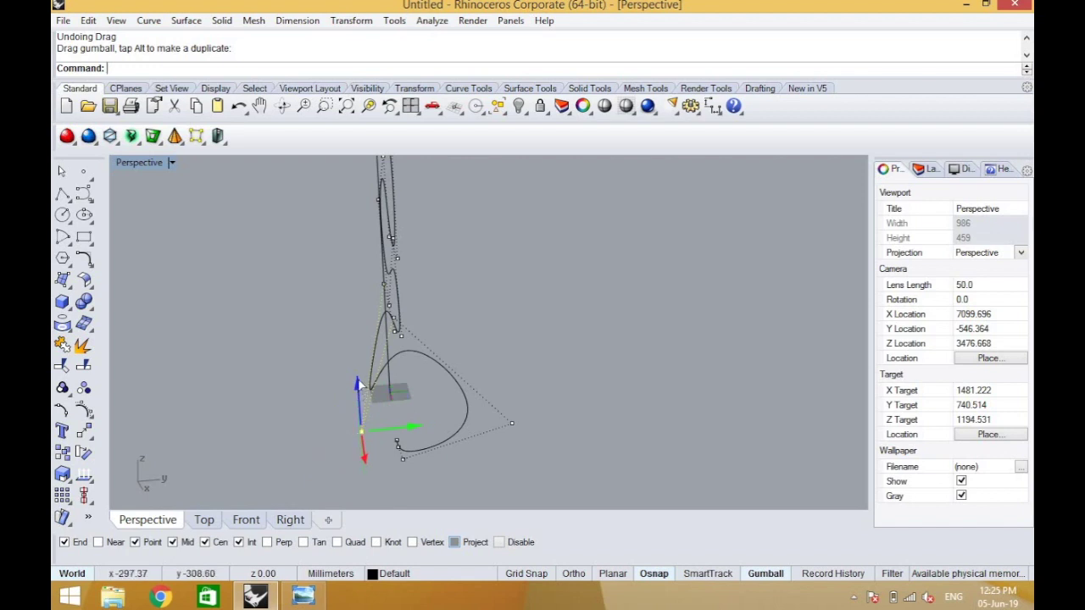
{"action": "left_click_drag", "start_coordinate": [358, 382], "coordinate": [357, 355]}
{"action": "left_click_drag", "start_coordinate": [413, 403], "coordinate": [377, 406]}
{"action": "left_click", "coordinate": [512, 423]}
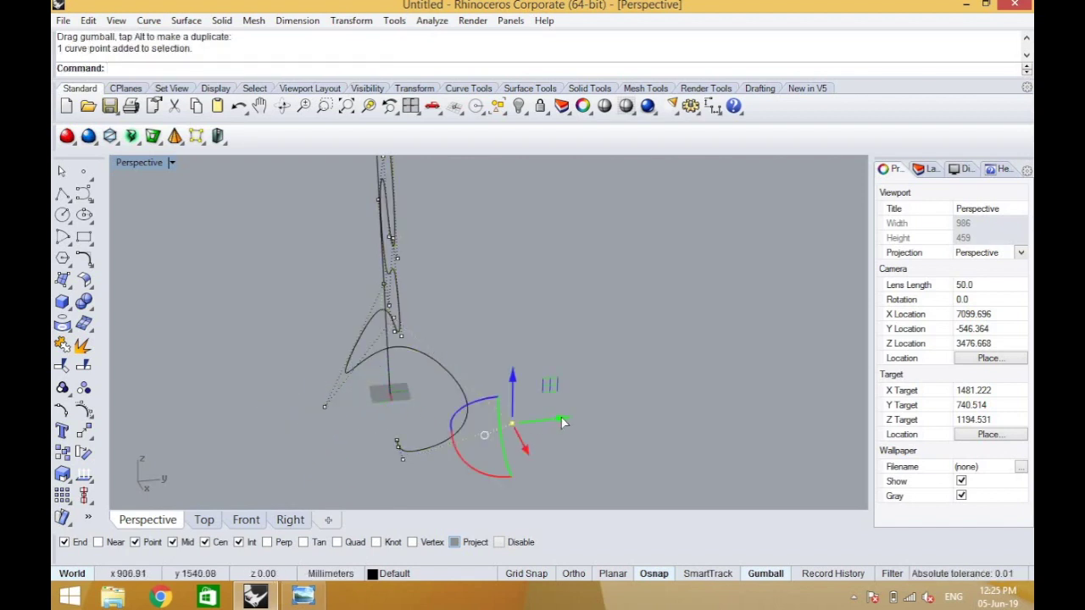
{"action": "left_click_drag", "start_coordinate": [564, 422], "coordinate": [528, 382]}
- Turn the curve's control points on again and adjust the control point under the middle loop with the gumball
{"action": "right_click_drag", "start_coordinate": [337, 460], "coordinate": [340, 357]}
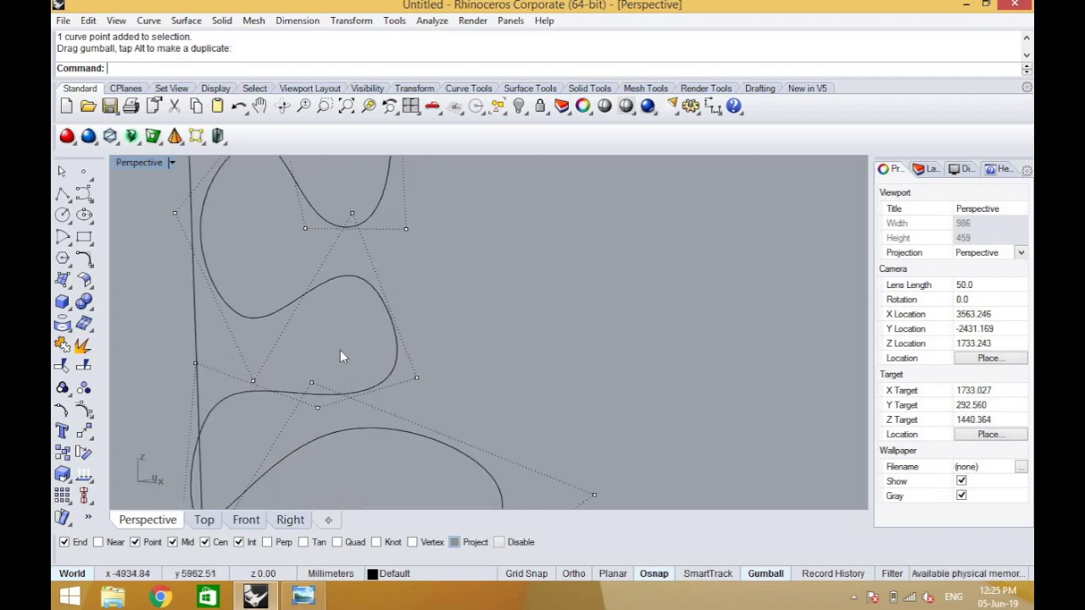
{"action": "left_click", "coordinate": [328, 393]}
{"action": "left_click", "coordinate": [84, 412]}
{"action": "scroll", "coordinate": [283, 435], "scroll_direction": "up", "scroll_amount": 4}
{"action": "right_click_drag", "start_coordinate": [284, 435], "coordinate": [419, 344]}
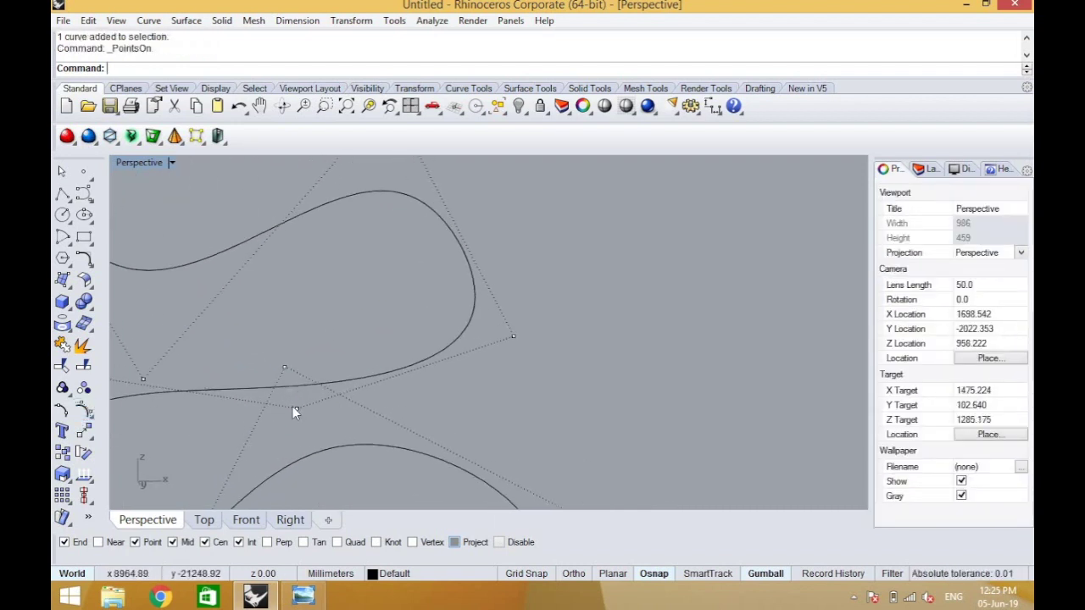
{"action": "scroll", "coordinate": [296, 392], "scroll_direction": "down", "scroll_amount": 5}
{"action": "left_click_drag", "start_coordinate": [295, 345], "coordinate": [300, 347]}
- Select the middle loop's lower and outer control points together and shift them toward positive Y
{"action": "left_click", "coordinate": [297, 392]}
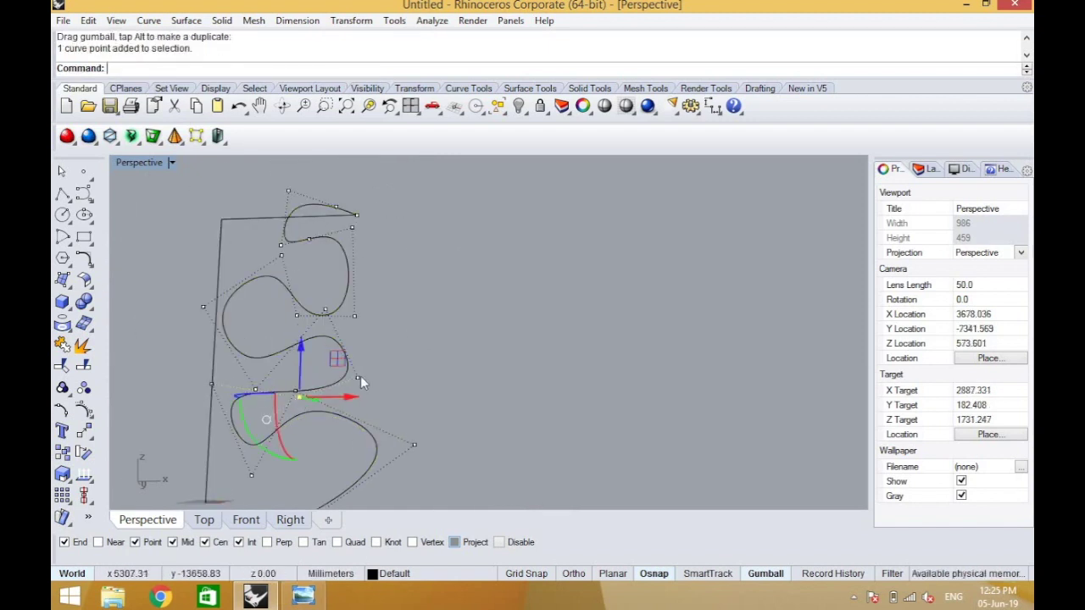
{"action": "left_click", "coordinate": [357, 377]}
{"action": "right_click_drag", "start_coordinate": [387, 381], "coordinate": [440, 390]}
{"action": "left_click_drag", "start_coordinate": [440, 390], "coordinate": [474, 372]}
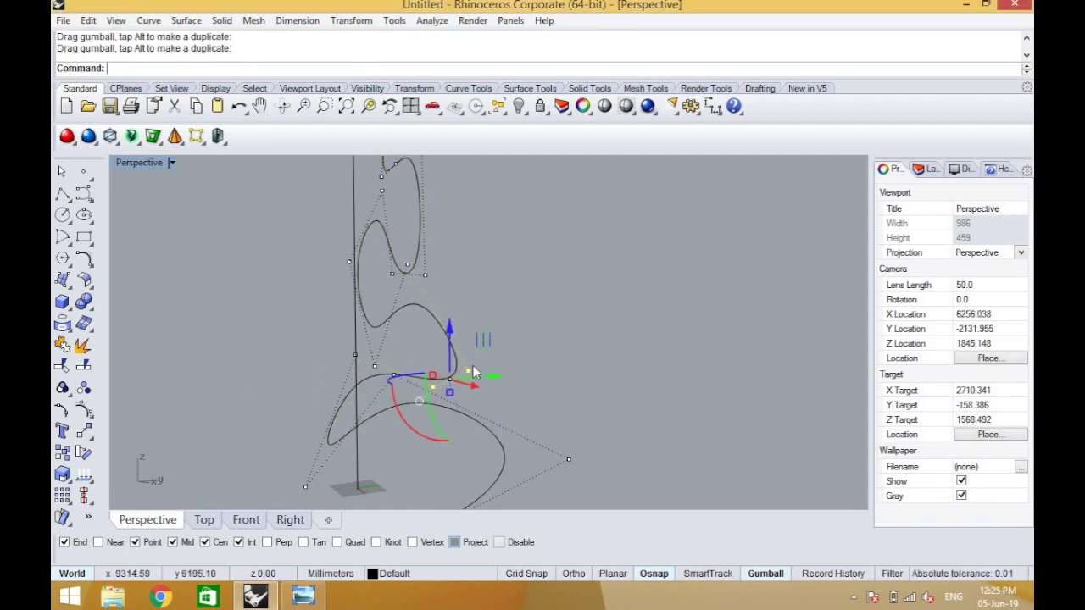
- Undo the last drag of the two points and raise only the middle loop's outer control point along Z
{"action": "type", "text": "Unf"}
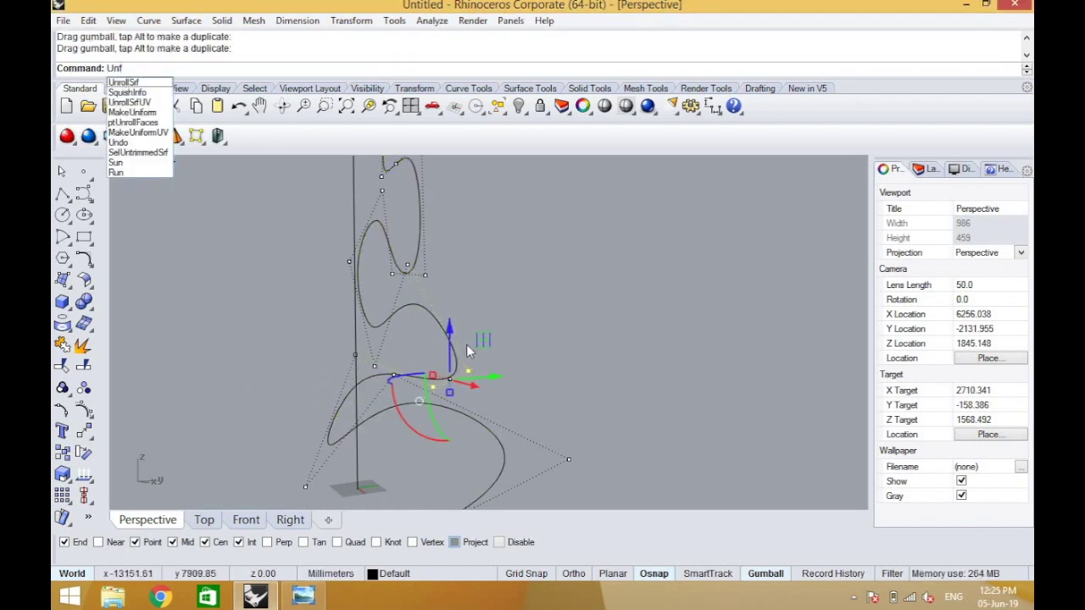
{"action": "key", "text": "BackSpace"}
{"action": "type", "text": "do"}
{"action": "key", "text": "Return"}
{"action": "left_click", "coordinate": [473, 366]}
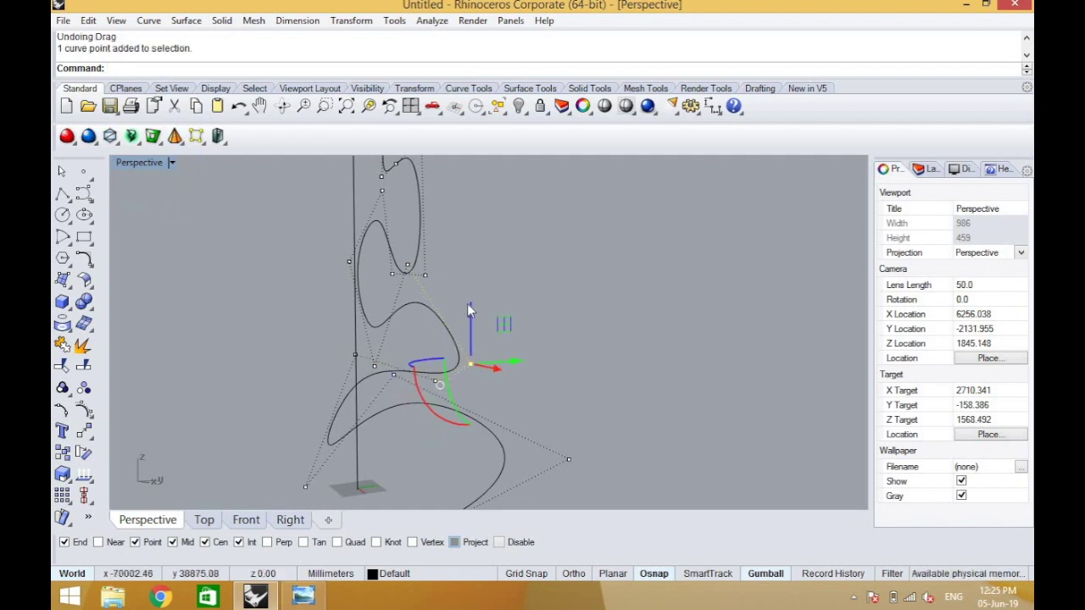
{"action": "left_click_drag", "start_coordinate": [469, 307], "coordinate": [470, 283]}
{"action": "right_click_drag", "start_coordinate": [509, 388], "coordinate": [521, 428]}
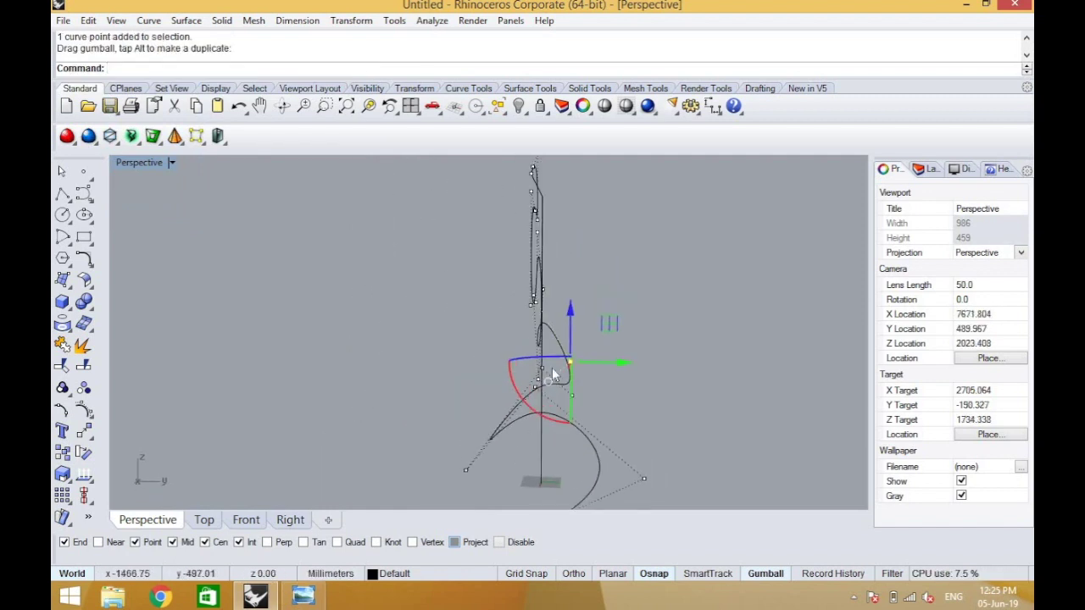
- Shift the middle loop's upper outer control point toward positive Y
{"action": "right_click_drag", "start_coordinate": [540, 343], "coordinate": [545, 295]}
{"action": "left_click", "coordinate": [543, 295]}
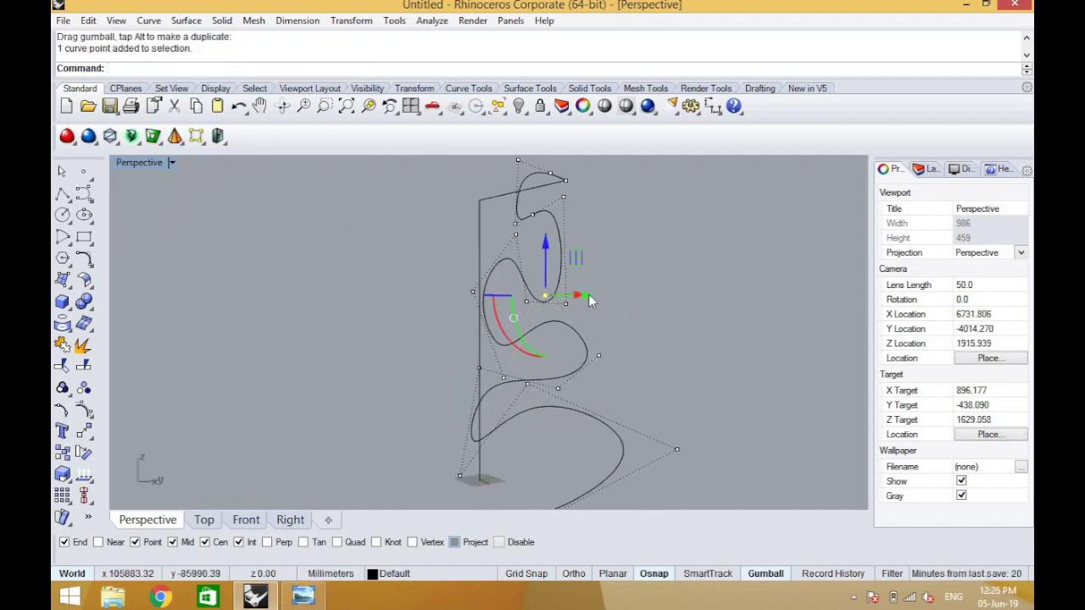
{"action": "left_click_drag", "start_coordinate": [588, 294], "coordinate": [665, 317]}
{"action": "mouse_move", "coordinate": [678, 323]}
{"action": "right_mouse_down"}
{"action": "mouse_move", "coordinate": [576, 356]}
{"action": "mouse_move", "coordinate": [660, 353]}
{"action": "mouse_move", "coordinate": [666, 338]}
{"action": "right_mouse_up"}
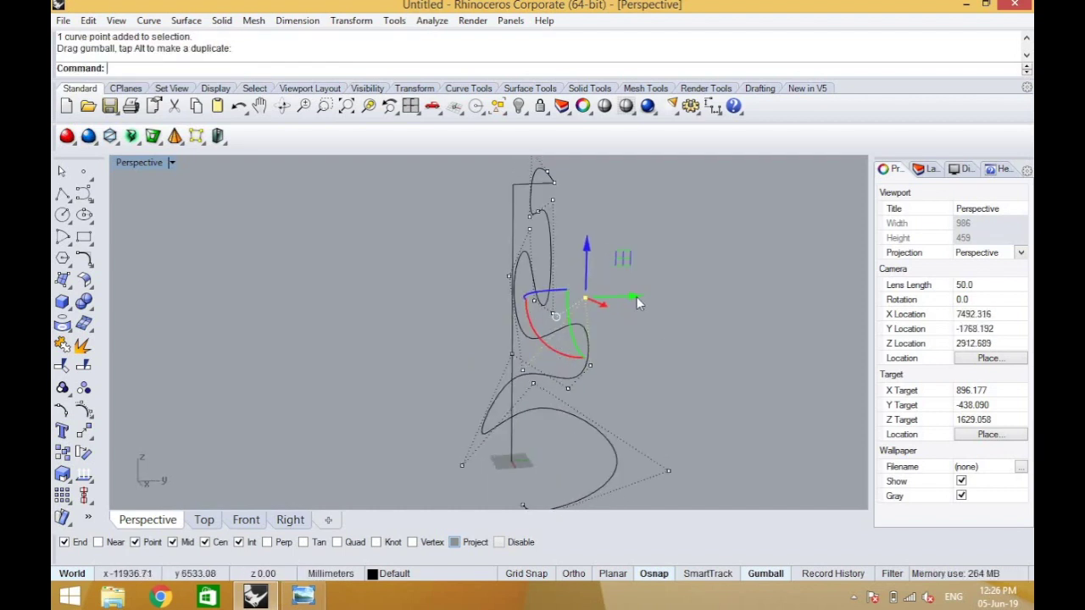
{"action": "left_click_drag", "start_coordinate": [637, 296], "coordinate": [653, 297]}
- Adjust the height of the middle loop's upper outer control point along Z and undo the last drag
{"action": "right_click_drag", "start_coordinate": [629, 422], "coordinate": [712, 453]}
{"action": "scroll", "coordinate": [599, 261], "scroll_direction": "up", "scroll_amount": 2}
{"action": "right_click_drag", "start_coordinate": [595, 276], "coordinate": [455, 264]}
{"action": "left_click_drag", "start_coordinate": [594, 266], "coordinate": [625, 250]}
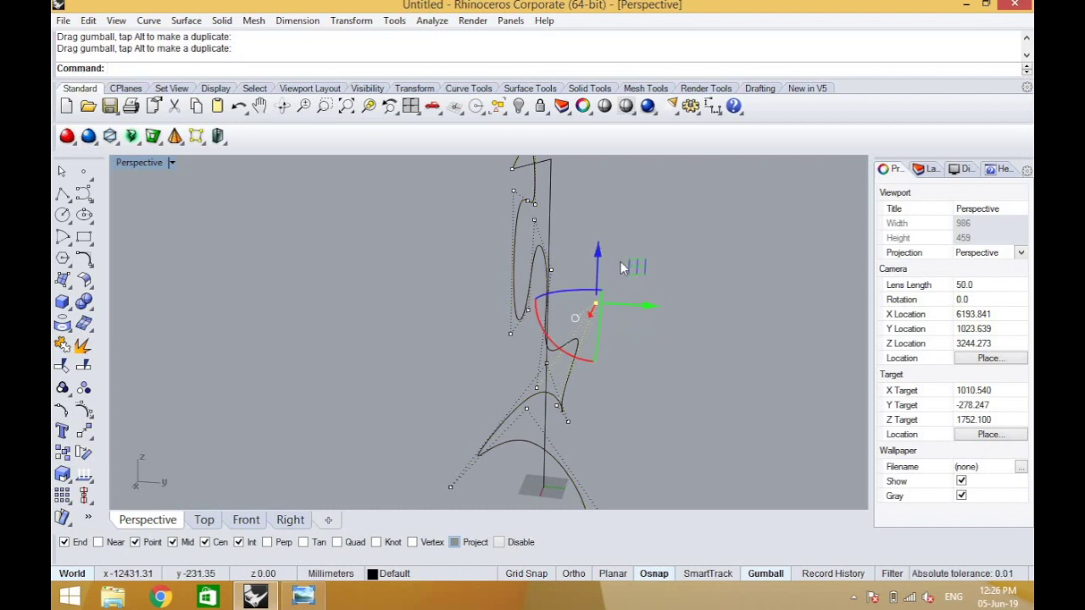
{"action": "key", "text": "Return"}
{"action": "scroll", "coordinate": [568, 424], "scroll_direction": "up", "scroll_amount": 2}
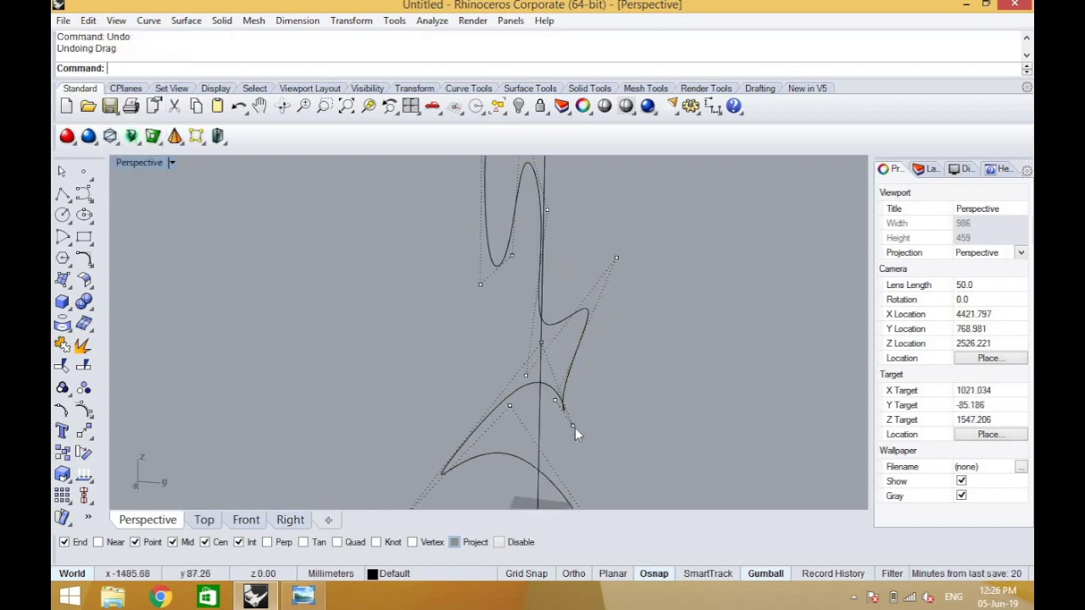
- Shift the middle loop's lower outer control point toward positive Y
{"action": "left_click_drag", "start_coordinate": [620, 426], "coordinate": [662, 394]}
{"action": "left_click", "coordinate": [555, 405]}
{"action": "left_click", "coordinate": [563, 364]}
{"action": "right_click_drag", "start_coordinate": [561, 363], "coordinate": [522, 346]}
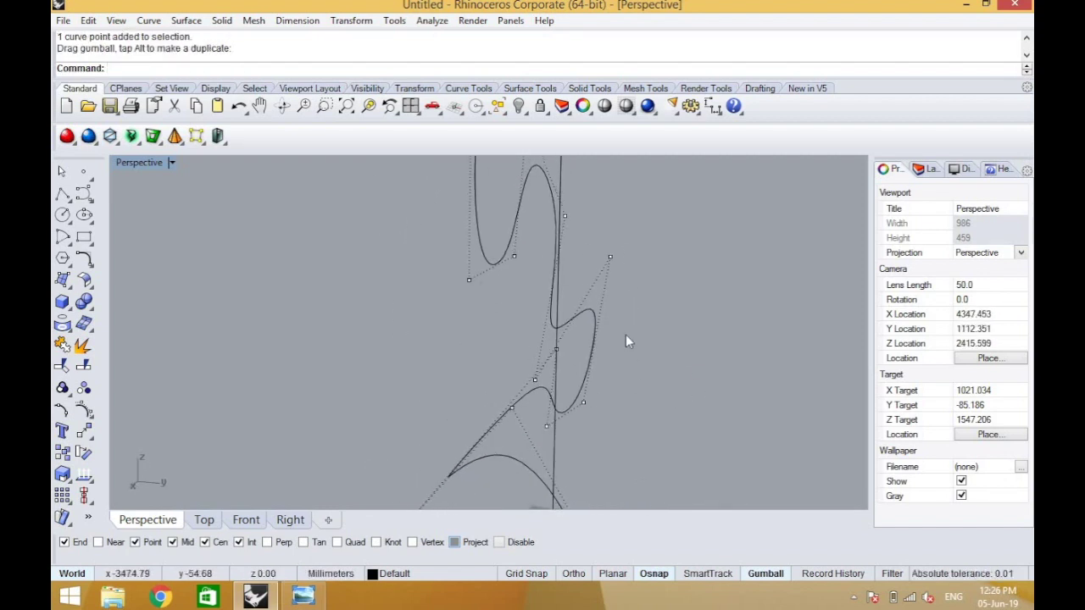
- Lower the middle loop's upper outer control point slightly along Z and shift it further toward positive Y
{"action": "left_click_drag", "start_coordinate": [629, 222], "coordinate": [629, 239]}
{"action": "left_click_drag", "start_coordinate": [674, 282], "coordinate": [715, 284]}
{"action": "right_click_drag", "start_coordinate": [590, 408], "coordinate": [527, 323]}
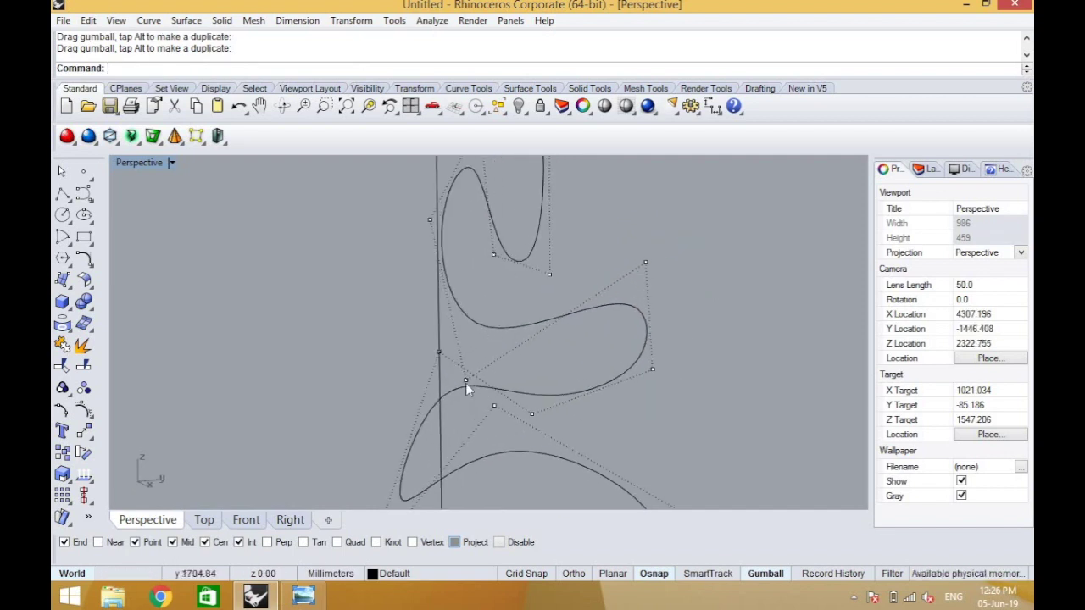
- Shift the control point at the inner bend above the middle loop toward negative Y and raise it about 186 mm along Z
{"action": "left_click_drag", "start_coordinate": [498, 378], "coordinate": [415, 384]}
{"action": "right_click_drag", "start_coordinate": [587, 327], "coordinate": [466, 344]}
{"action": "left_click_drag", "start_coordinate": [485, 312], "coordinate": [485, 277]}
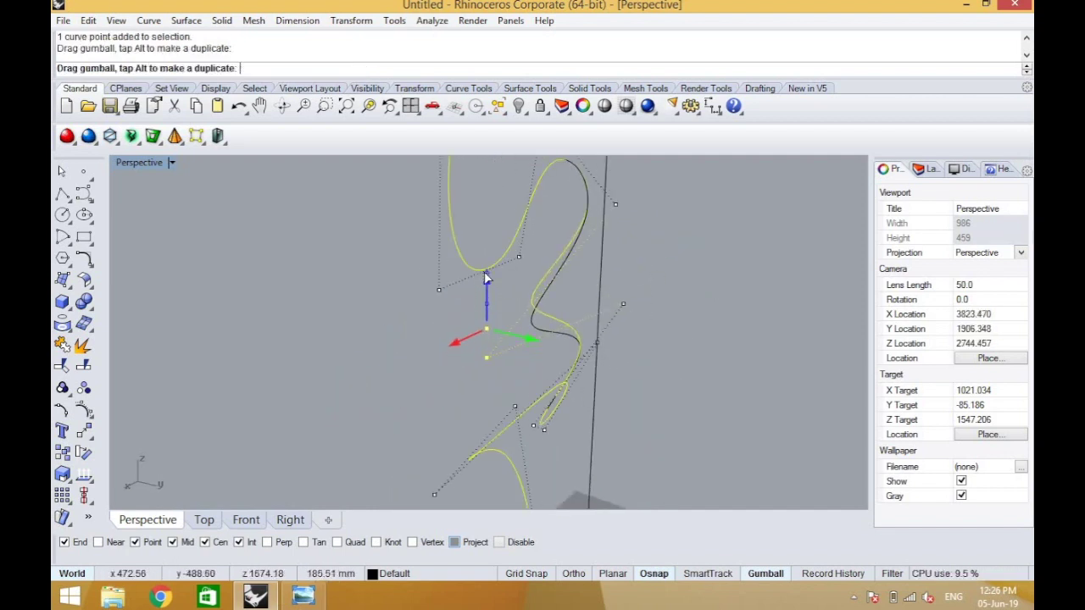
- Select the two control points at the bottom of the upper loop and shift them toward positive Y
{"action": "right_click_drag", "start_coordinate": [578, 386], "coordinate": [505, 257]}
{"action": "key", "text": "Escape"}
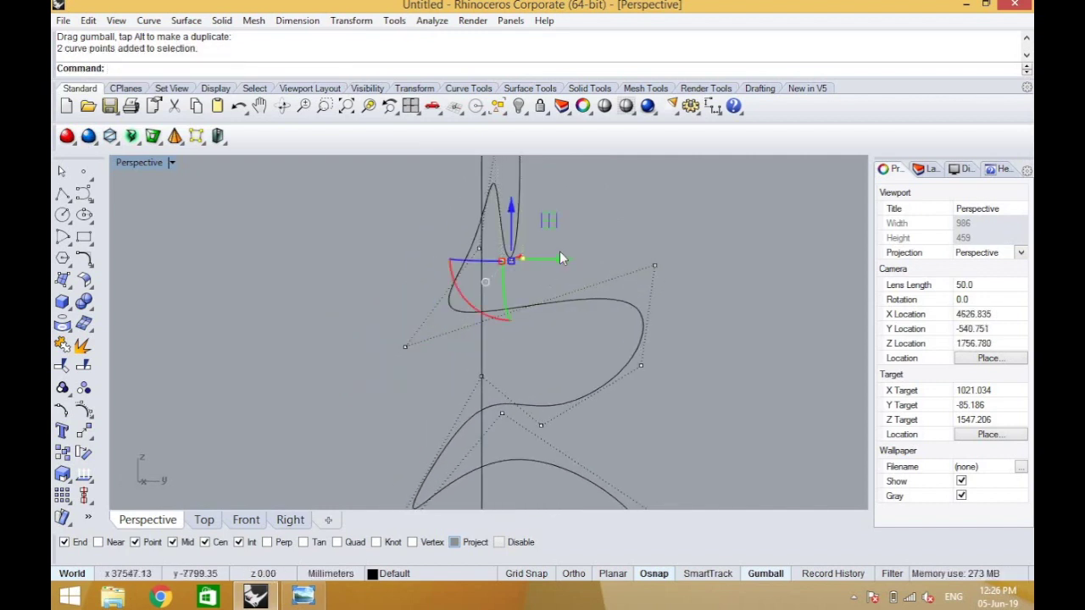
{"action": "left_click_drag", "start_coordinate": [561, 259], "coordinate": [710, 270]}
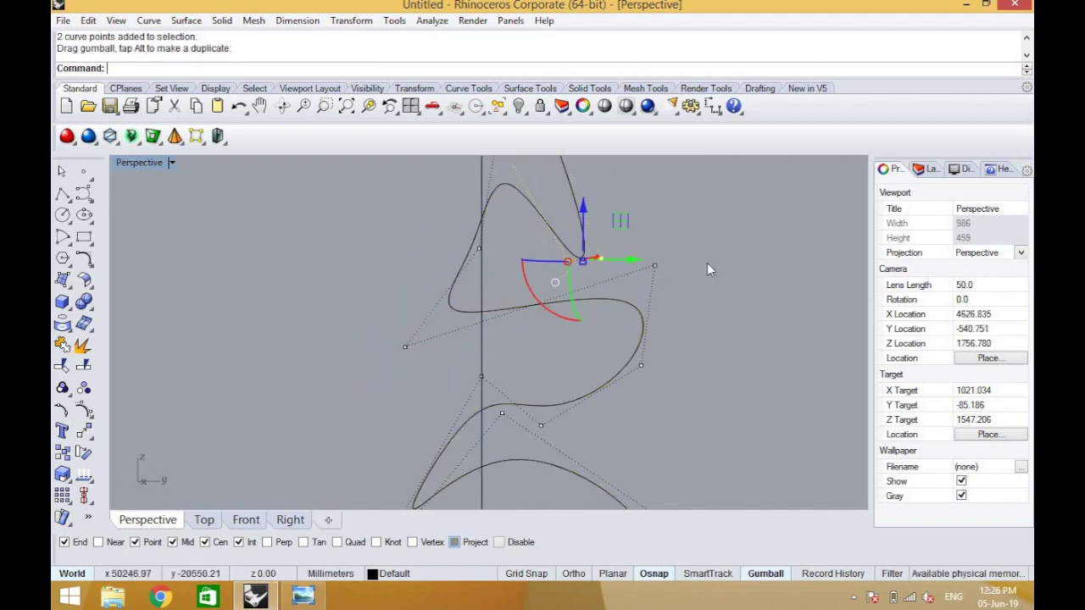
{"action": "right_click_drag", "start_coordinate": [506, 321], "coordinate": [439, 278]}
{"action": "left_click_drag", "start_coordinate": [566, 244], "coordinate": [656, 282]}
{"action": "right_click_drag", "start_coordinate": [396, 336], "coordinate": [491, 368]}
- Try to shift the upper loop's two bottom control points even further toward positive Y
{"action": "left_click_drag", "start_coordinate": [632, 244], "coordinate": [671, 241]}
{"action": "right_click_drag", "start_coordinate": [667, 260], "coordinate": [613, 307]}
{"action": "key", "text": "ctrl+z"}
- Turn the curve's control points back on and move the upper loop's bottom control points toward positive Y and upward
{"action": "left_click", "coordinate": [594, 316]}
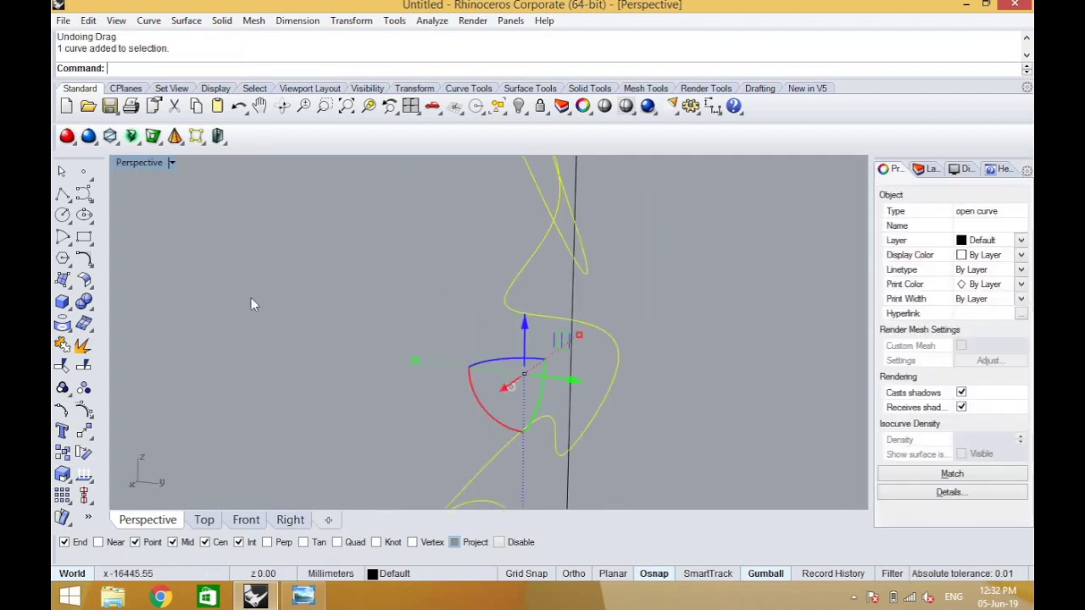
{"action": "left_click", "coordinate": [84, 411]}
{"action": "scroll", "coordinate": [599, 271], "scroll_direction": "up", "scroll_amount": 6}
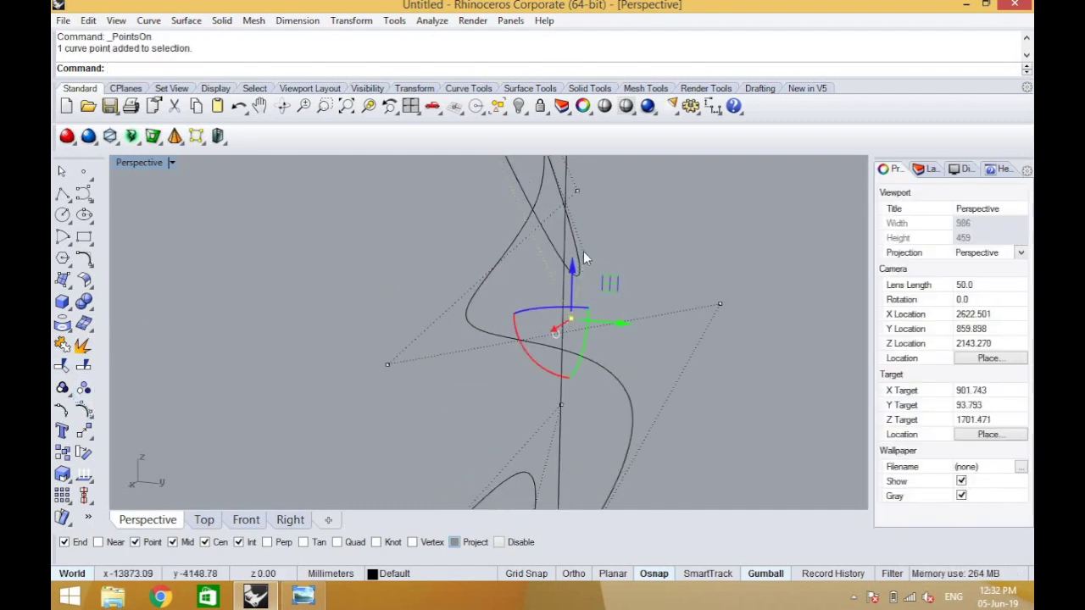
{"action": "left_click_drag", "start_coordinate": [629, 287], "coordinate": [668, 299]}
{"action": "left_click_drag", "start_coordinate": [622, 229], "coordinate": [623, 201]}
{"action": "scroll", "coordinate": [609, 268], "scroll_direction": "down", "scroll_amount": 8}
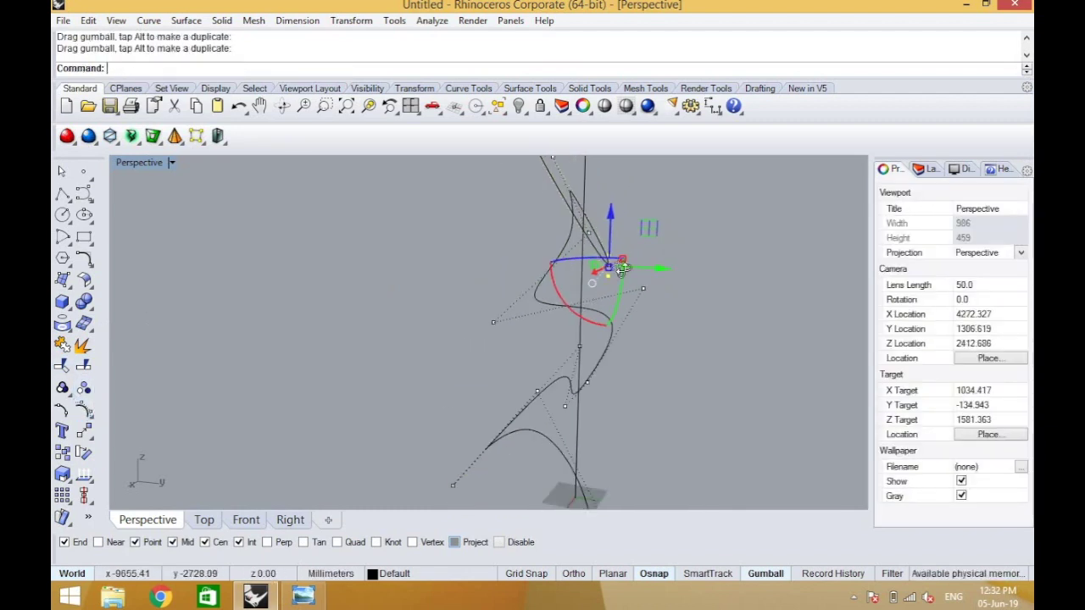
- Turn the curve's control points on again and shift the middle loop's lower outer control point toward positive Y
{"action": "right_click_drag", "start_coordinate": [590, 280], "coordinate": [518, 407]}
{"action": "key", "text": "Escape"}
{"action": "scroll", "coordinate": [536, 402], "scroll_direction": "up", "scroll_amount": 6}
{"action": "left_click", "coordinate": [536, 375]}
{"action": "left_click", "coordinate": [88, 411]}
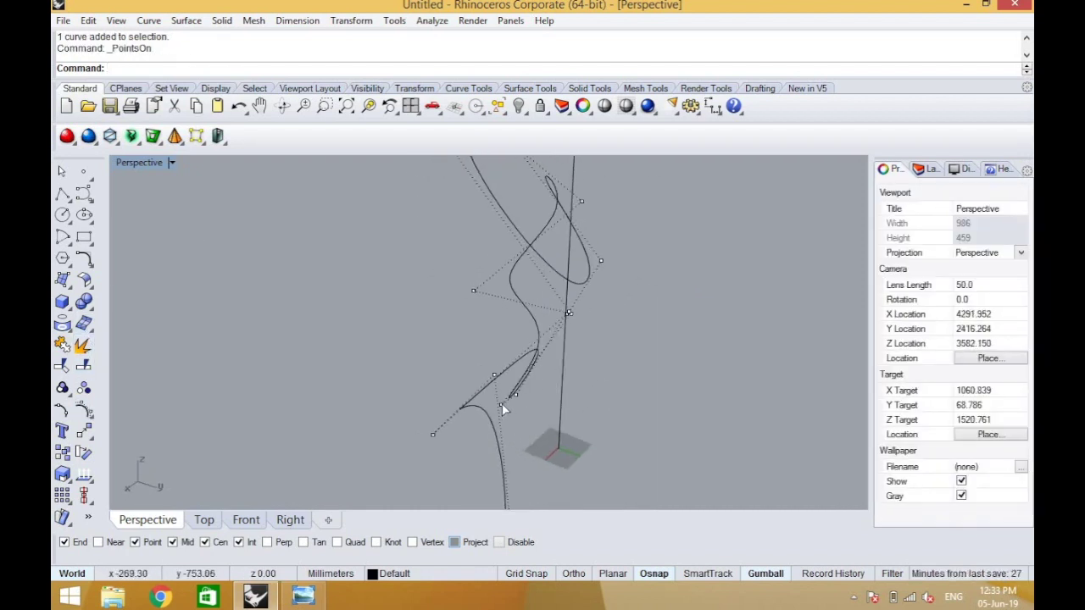
{"action": "left_click", "coordinate": [501, 405]}
{"action": "left_click_drag", "start_coordinate": [543, 424], "coordinate": [607, 433]}
{"action": "right_click_drag", "start_coordinate": [665, 411], "coordinate": [784, 352]}
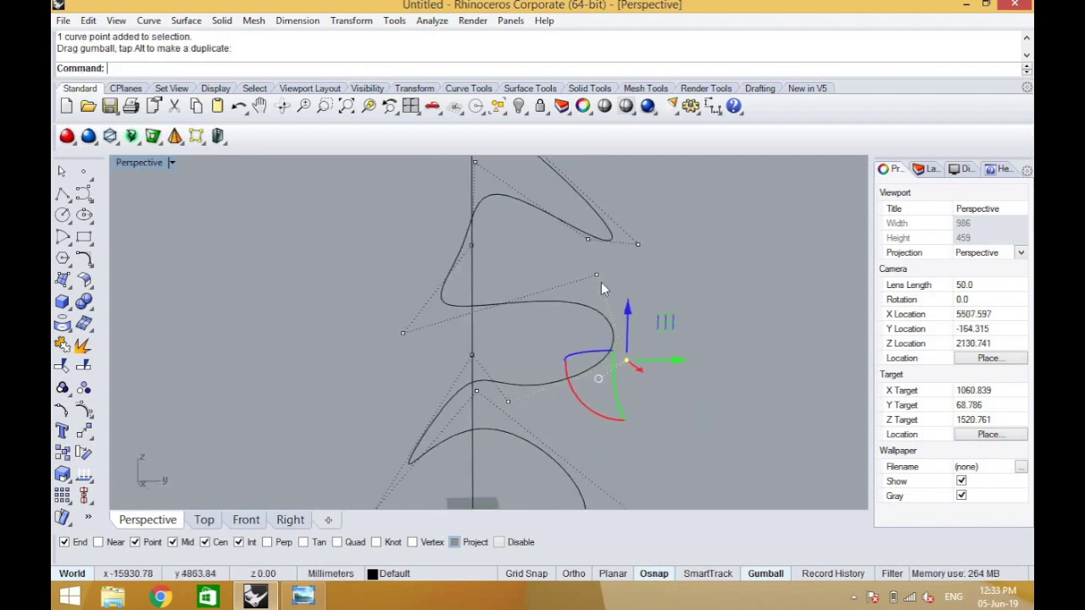
- Shift the middle loop's upper outer control point toward positive Y and lower it slightly along Z
{"action": "left_click", "coordinate": [599, 275]}
{"action": "left_click_drag", "start_coordinate": [655, 273], "coordinate": [682, 262]}
{"action": "right_click_drag", "start_coordinate": [670, 326], "coordinate": [543, 343]}
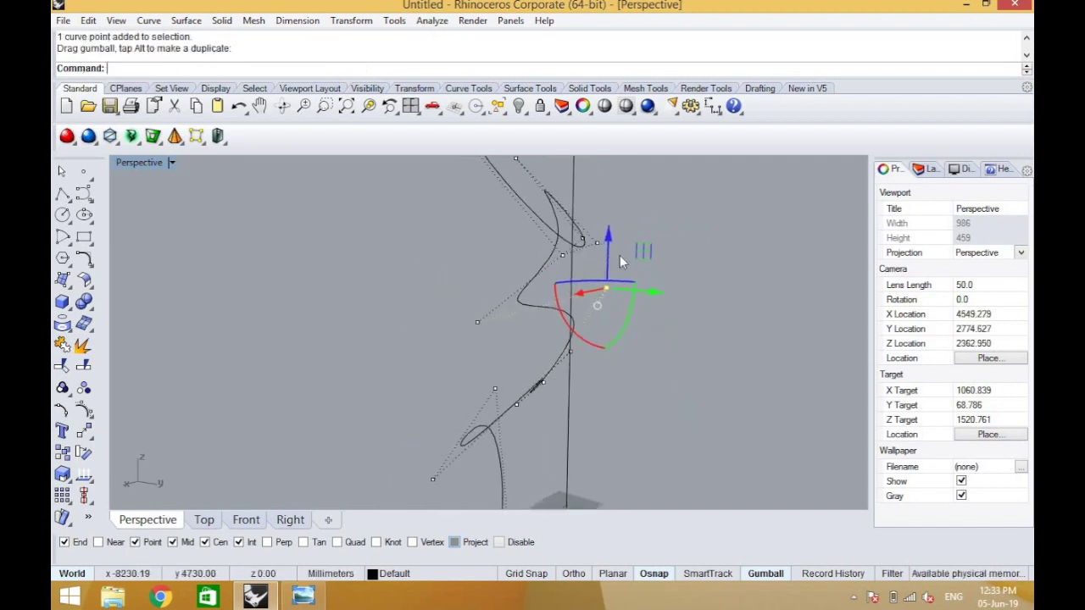
{"action": "left_click_drag", "start_coordinate": [611, 235], "coordinate": [622, 261]}
{"action": "right_click_drag", "start_coordinate": [662, 392], "coordinate": [762, 401]}
{"action": "left_click_drag", "start_coordinate": [650, 327], "coordinate": [619, 280]}
{"action": "right_click_drag", "start_coordinate": [665, 377], "coordinate": [606, 386]}
{"action": "key", "text": "Escape"}
{"action": "key", "text": "Escape"}
- Turn on the curve's control points and pull its bottom end point slightly toward negative Y
{"action": "scroll", "coordinate": [548, 401], "scroll_direction": "down", "scroll_amount": 6}
{"action": "right_click_drag", "start_coordinate": [481, 415], "coordinate": [549, 427]}
{"action": "scroll", "coordinate": [475, 424], "scroll_direction": "up", "scroll_amount": 8}
{"action": "left_click", "coordinate": [474, 421]}
{"action": "key", "text": "F10"}
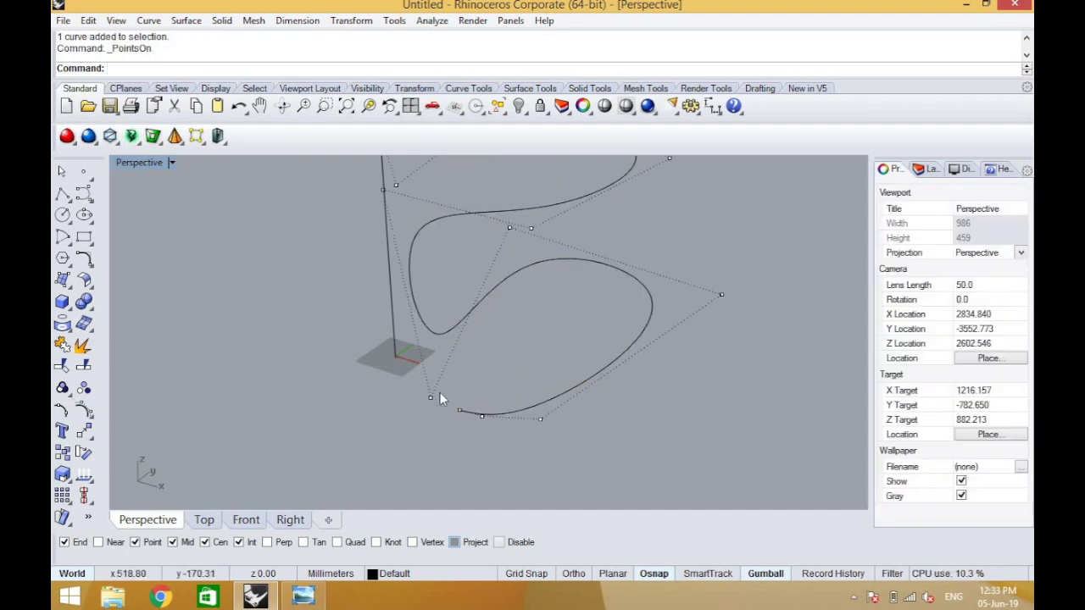
{"action": "left_click", "coordinate": [462, 410]}
{"action": "left_click_drag", "start_coordinate": [483, 386], "coordinate": [465, 395]}
{"action": "key", "text": "Escape"}
{"action": "key", "text": "Escape"}
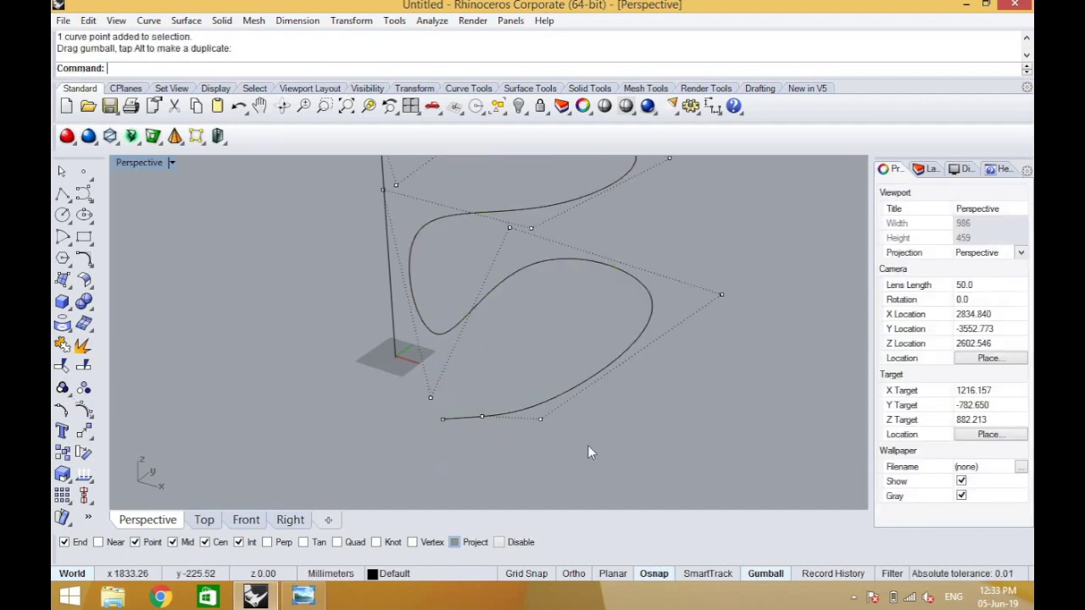
- Turn the control points back on and move the lowest inner bend's control point toward negative Y
{"action": "scroll", "coordinate": [510, 435], "scroll_direction": "down", "scroll_amount": 6}
{"action": "mouse_move", "coordinate": [437, 402]}
{"action": "right_mouse_down"}
{"action": "mouse_move", "coordinate": [435, 339]}
{"action": "mouse_move", "coordinate": [483, 445]}
{"action": "mouse_move", "coordinate": [528, 422]}
{"action": "mouse_move", "coordinate": [643, 432]}
{"action": "mouse_move", "coordinate": [625, 377]}
{"action": "mouse_move", "coordinate": [477, 422]}
{"action": "right_mouse_up"}
{"action": "left_click", "coordinate": [471, 411]}
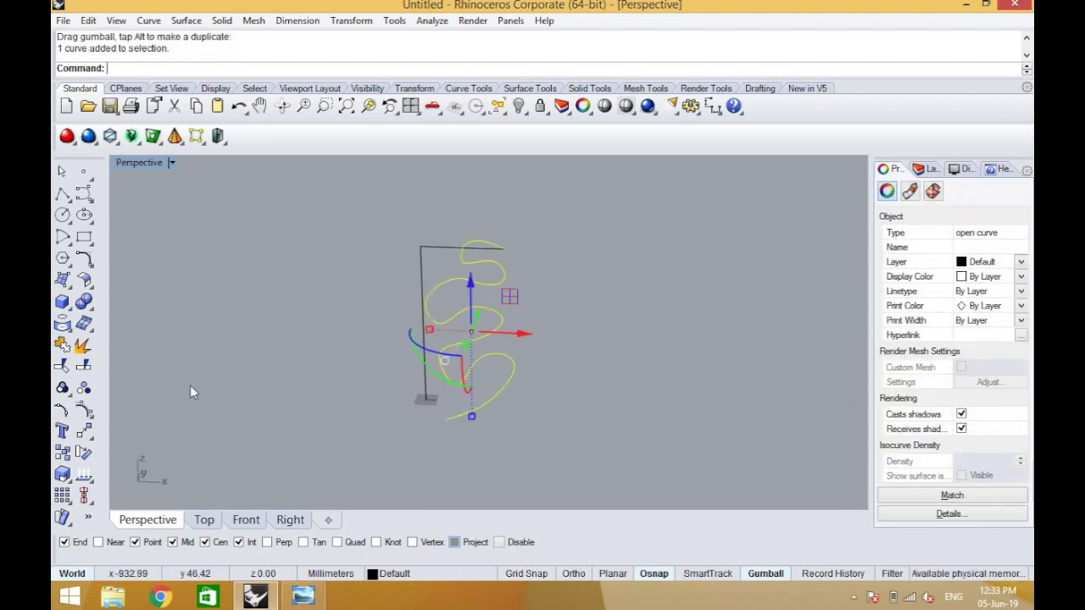
{"action": "left_click", "coordinate": [84, 410]}
{"action": "scroll", "coordinate": [437, 458], "scroll_direction": "up", "scroll_amount": 3}
{"action": "left_click", "coordinate": [448, 443]}
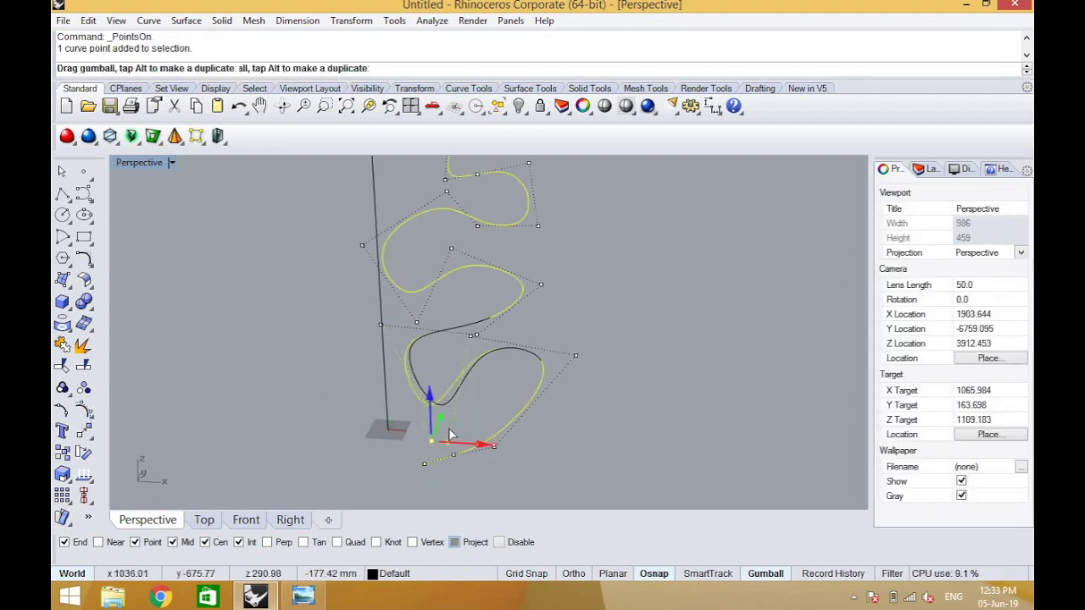
{"action": "right_click_drag", "start_coordinate": [505, 409], "coordinate": [482, 278]}
- Raise the inner control point between the upper and middle loops along Z and nudge it sideways
{"action": "left_click", "coordinate": [409, 264]}
{"action": "left_click_drag", "start_coordinate": [407, 227], "coordinate": [396, 206]}
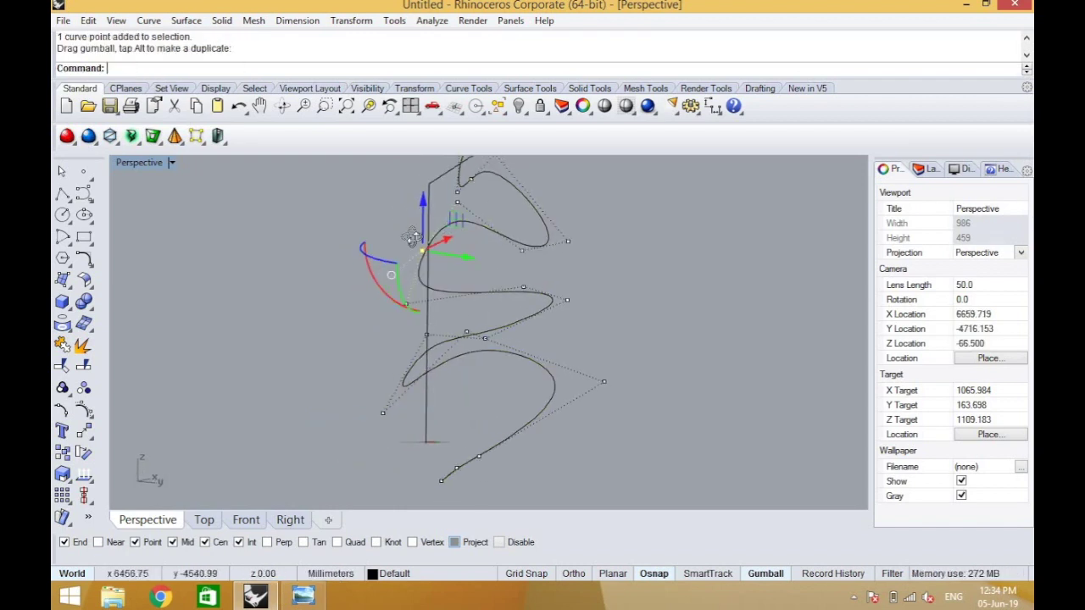
{"action": "right_click_drag", "start_coordinate": [412, 237], "coordinate": [552, 246]}
{"action": "left_click_drag", "start_coordinate": [481, 257], "coordinate": [446, 253]}
{"action": "left_click", "coordinate": [553, 265]}
{"action": "right_click_drag", "start_coordinate": [549, 268], "coordinate": [441, 413]}
{"action": "key", "text": "Escape"}
- Switch to the Right view and focus on the lower end of the curve
{"action": "scroll", "coordinate": [441, 412], "scroll_direction": "up", "scroll_amount": 2}
{"action": "right_click_drag", "start_coordinate": [422, 455], "coordinate": [433, 452]}
{"action": "scroll", "coordinate": [440, 433], "scroll_direction": "down", "scroll_amount": 4}
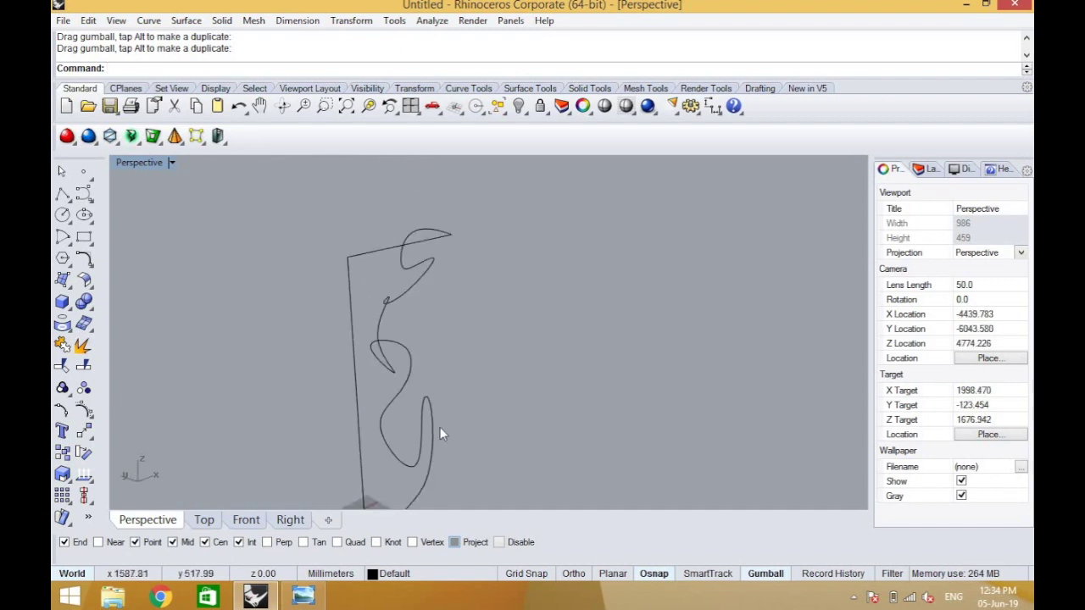
{"action": "right_click_drag", "start_coordinate": [447, 391], "coordinate": [436, 303], "text": "shift"}
{"action": "scroll", "coordinate": [397, 419], "scroll_direction": "up", "scroll_amount": 8}
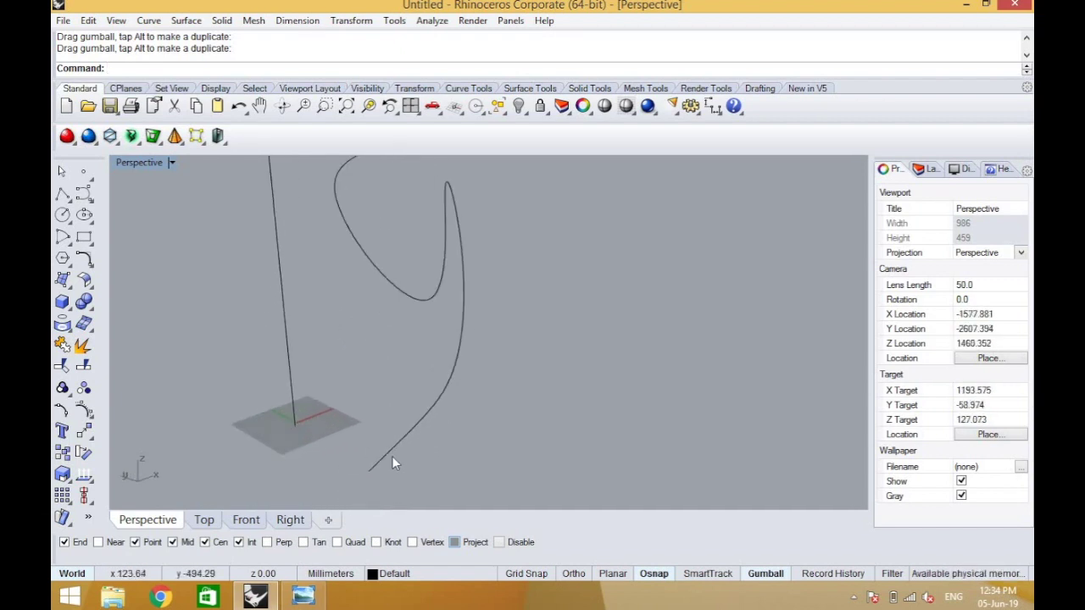
{"action": "right_click_drag", "start_coordinate": [393, 462], "coordinate": [279, 505]}
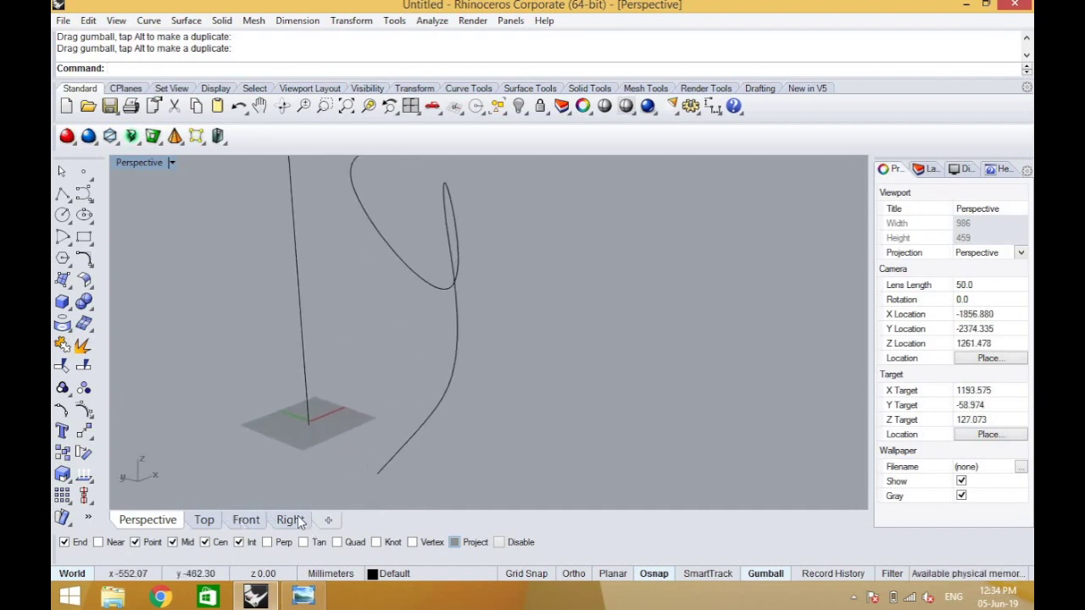
{"action": "left_click", "coordinate": [290, 520]}
{"action": "scroll", "coordinate": [390, 462], "scroll_direction": "up", "scroll_amount": 5}
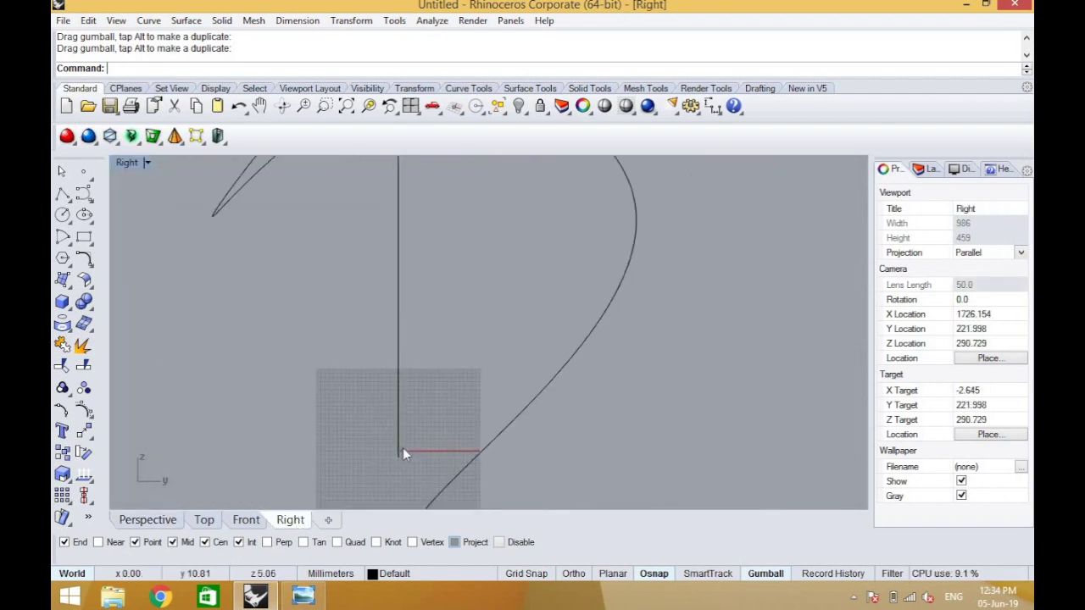
{"action": "scroll", "coordinate": [407, 445], "scroll_direction": "down", "scroll_amount": 5}
{"action": "scroll", "coordinate": [413, 457], "scroll_direction": "up", "scroll_amount": 5}
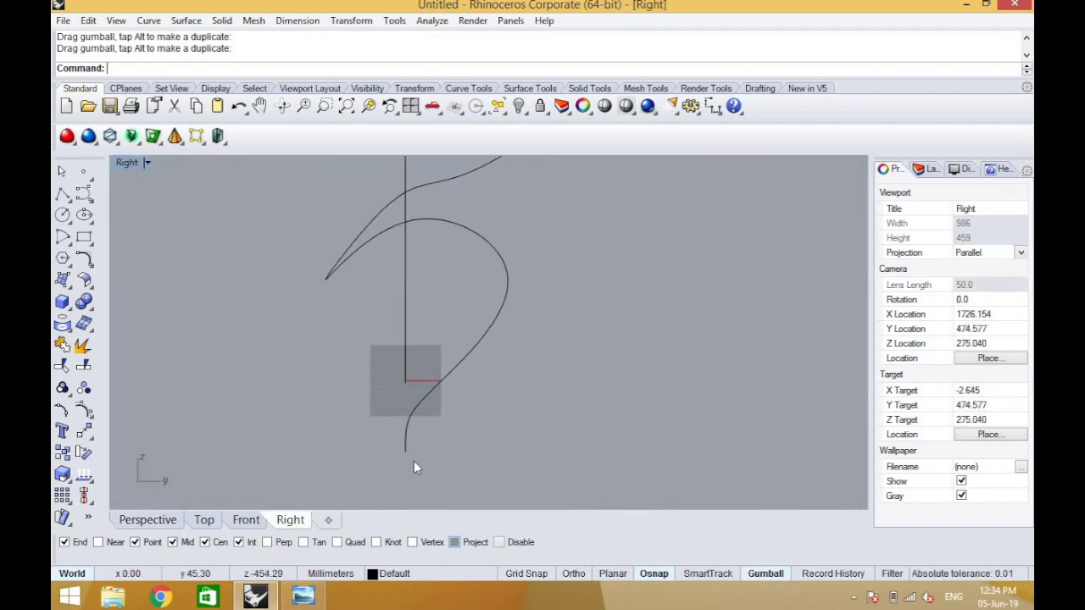
{"action": "scroll", "coordinate": [413, 464], "scroll_direction": "up", "scroll_amount": 3}
{"action": "key", "text": "Escape"}
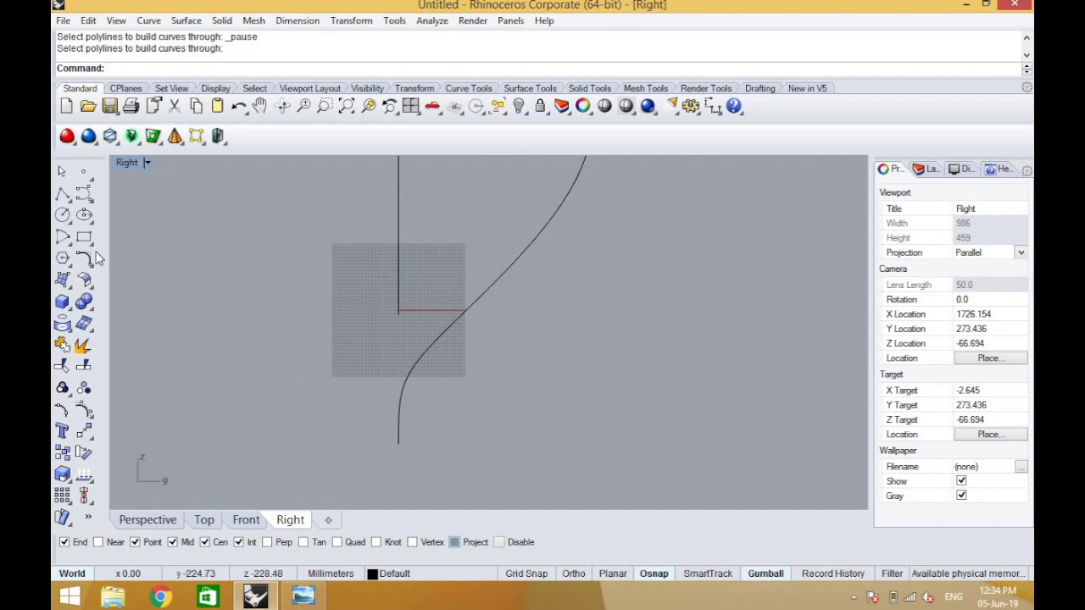
{"action": "left_click", "coordinate": [399, 443]}
{"action": "left_click", "coordinate": [439, 425]}
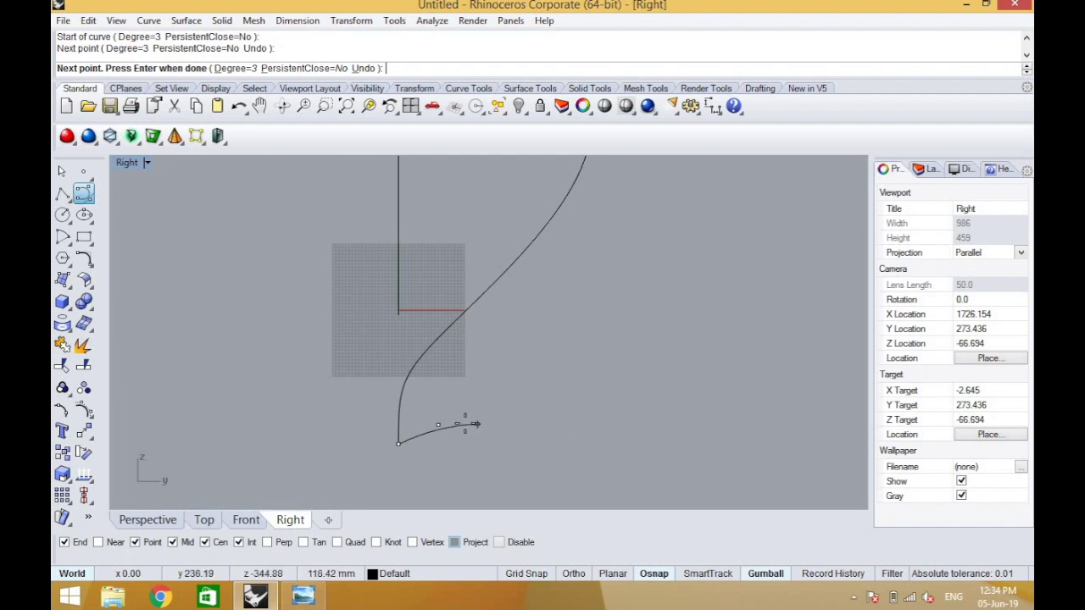
{"action": "key", "text": "Escape"}
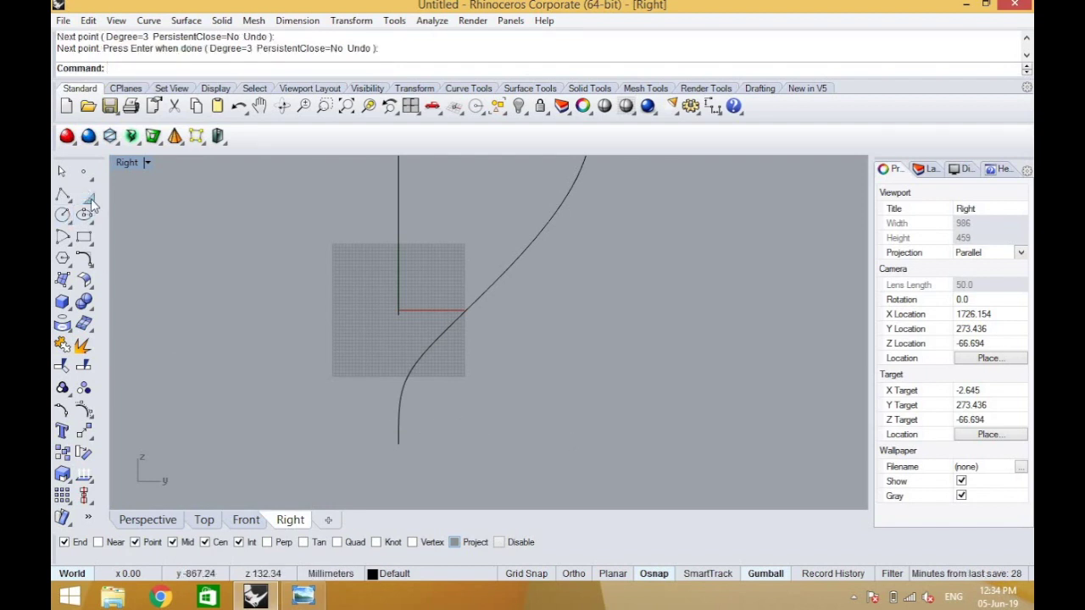
- Draw a shallow arched interpolated curve through four points from the main curve's lower end, about 440 mm wide along Y
{"action": "left_click", "coordinate": [89, 201]}
{"action": "left_click", "coordinate": [127, 200]}
{"action": "left_click", "coordinate": [399, 442]}
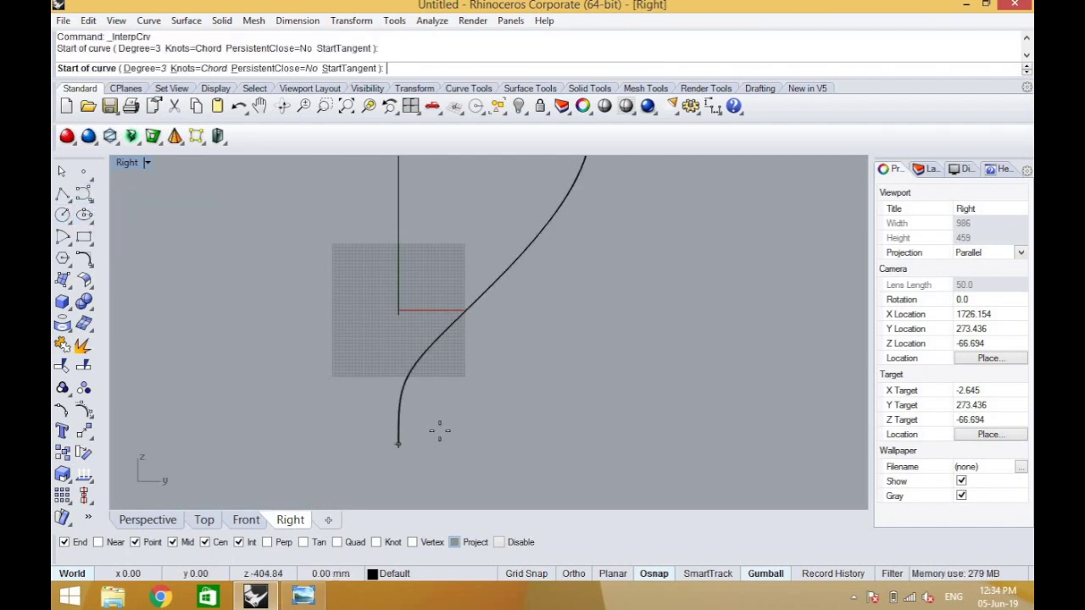
{"action": "left_click", "coordinate": [441, 429]}
{"action": "left_click", "coordinate": [508, 436]}
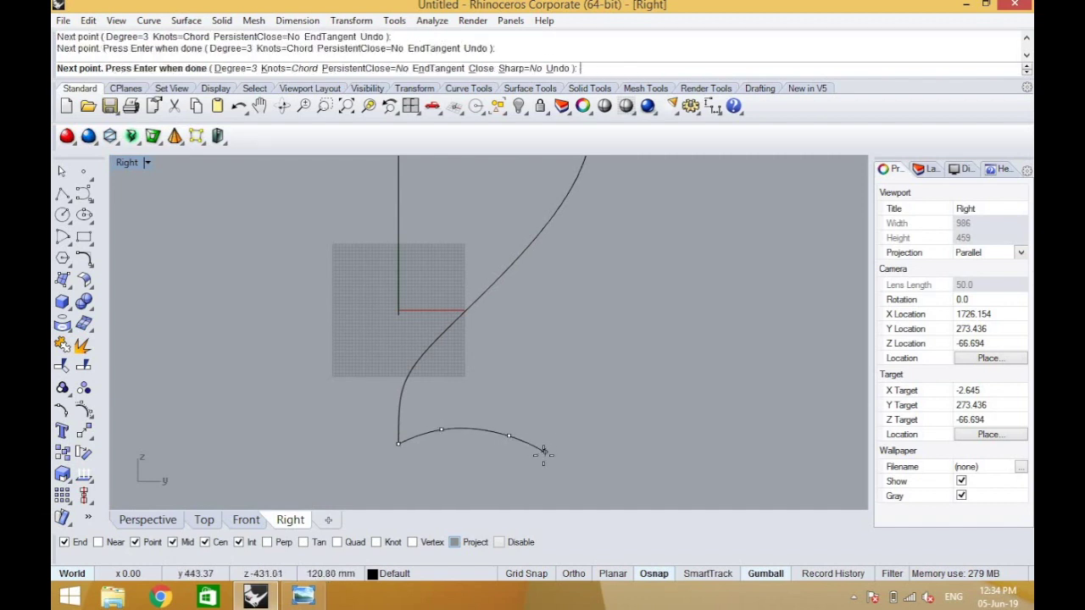
{"action": "left_click", "coordinate": [543, 454]}
{"action": "key", "text": "Return"}
- Turn on the arched profile's control points and raise its two middle points slightly to deepen the arch
{"action": "left_click", "coordinate": [472, 437]}
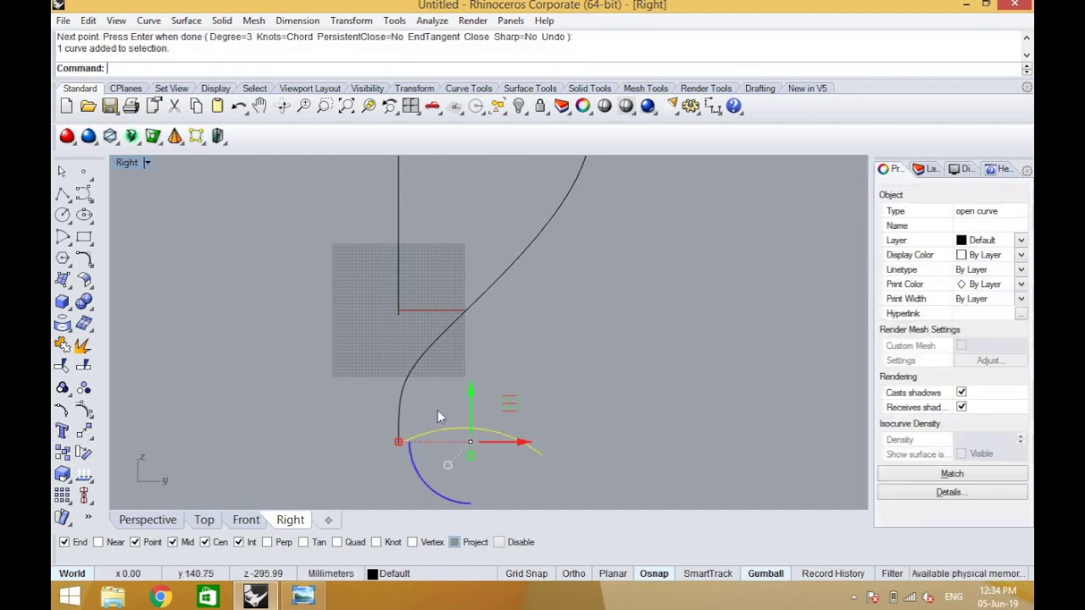
{"action": "left_click", "coordinate": [84, 411]}
{"action": "right_click_drag", "start_coordinate": [462, 420], "coordinate": [397, 372]}
{"action": "left_click_drag", "start_coordinate": [488, 388], "coordinate": [490, 393]}
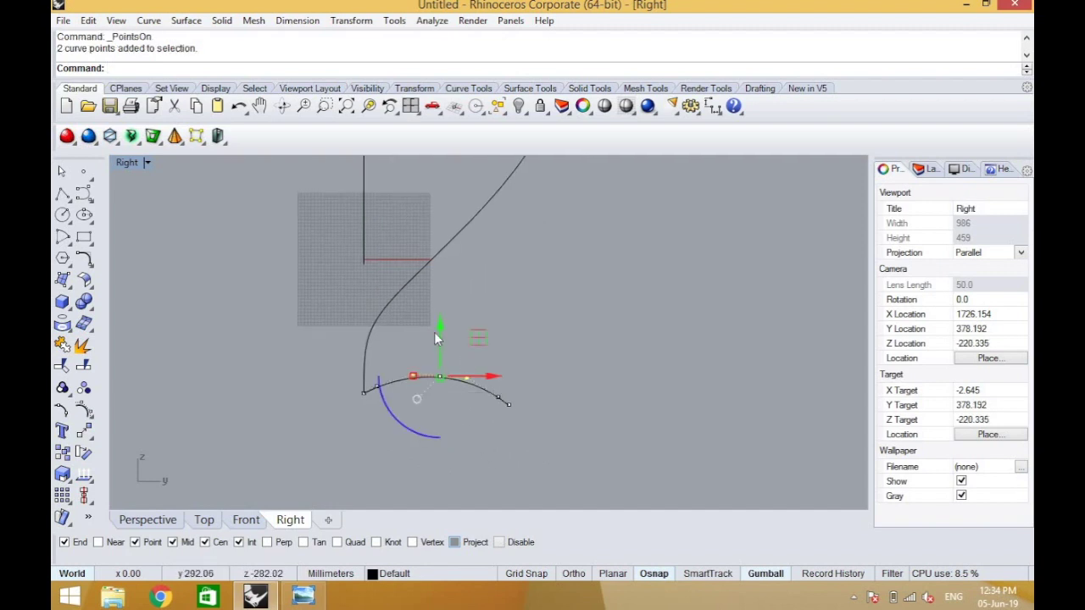
{"action": "left_click_drag", "start_coordinate": [439, 321], "coordinate": [441, 306]}
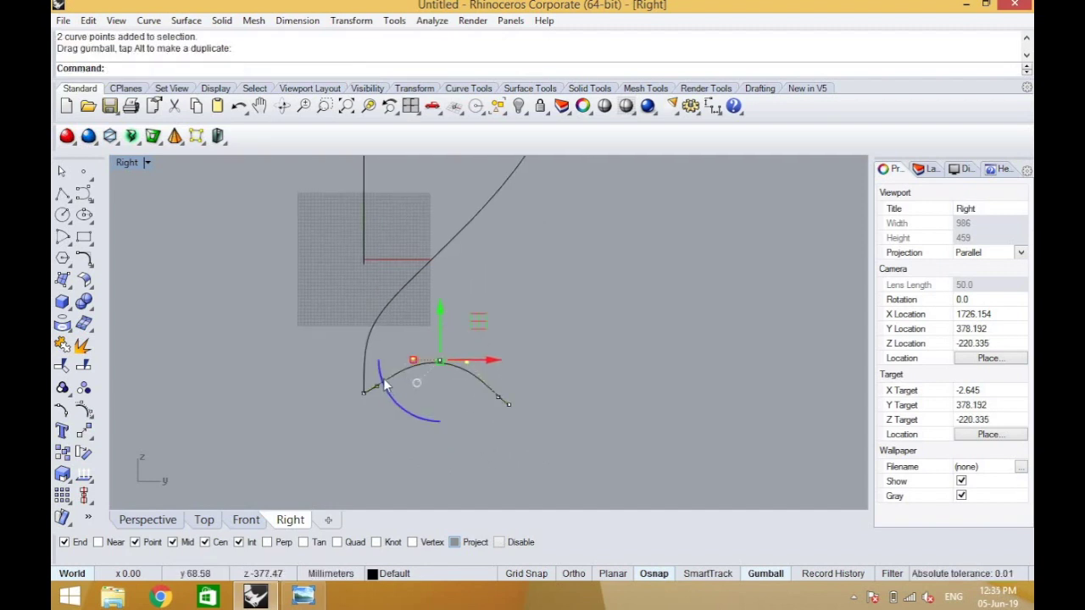
{"action": "scroll", "coordinate": [383, 378], "scroll_direction": "up", "scroll_amount": 2}
{"action": "key", "text": "Escape"}
{"action": "key", "text": "Escape"}
{"action": "scroll", "coordinate": [450, 431], "scroll_direction": "down", "scroll_amount": 6}
{"action": "right_click_drag", "start_coordinate": [448, 432], "coordinate": [395, 433]}
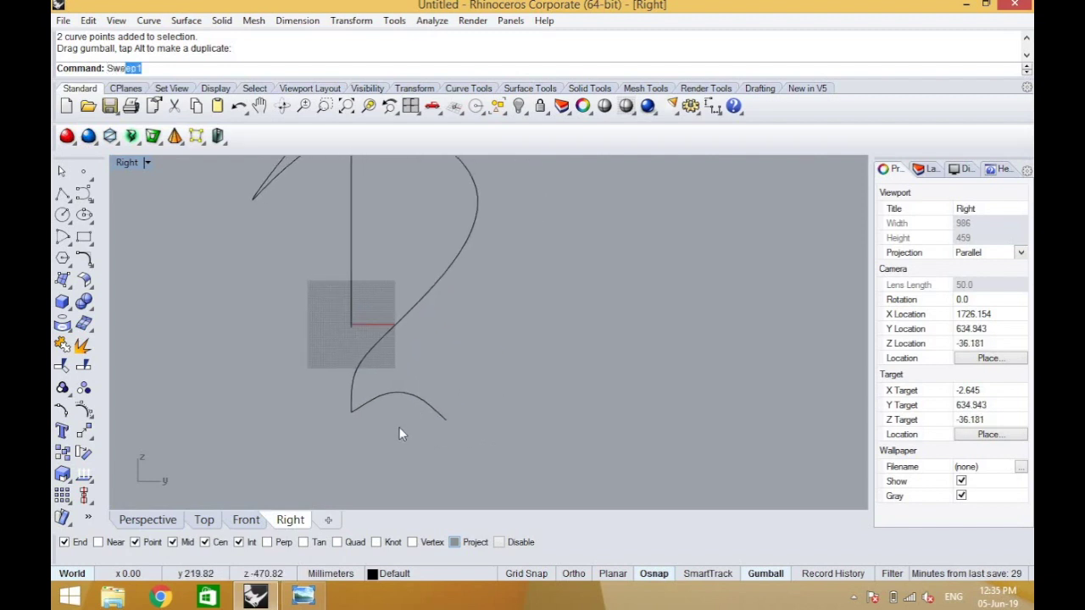
{"action": "key", "text": "Escape"}
{"action": "key", "text": "Escape"}
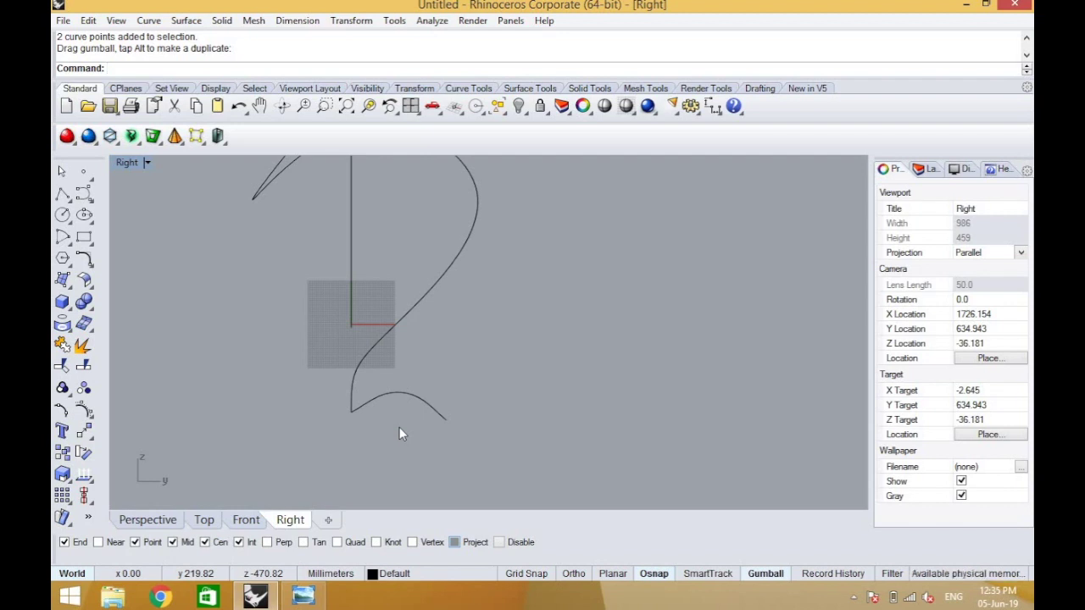
- Try extruding the arched profile along the winding curve with ExtrudeCrvAlongCrv
{"action": "type", "text": "Extrud"}
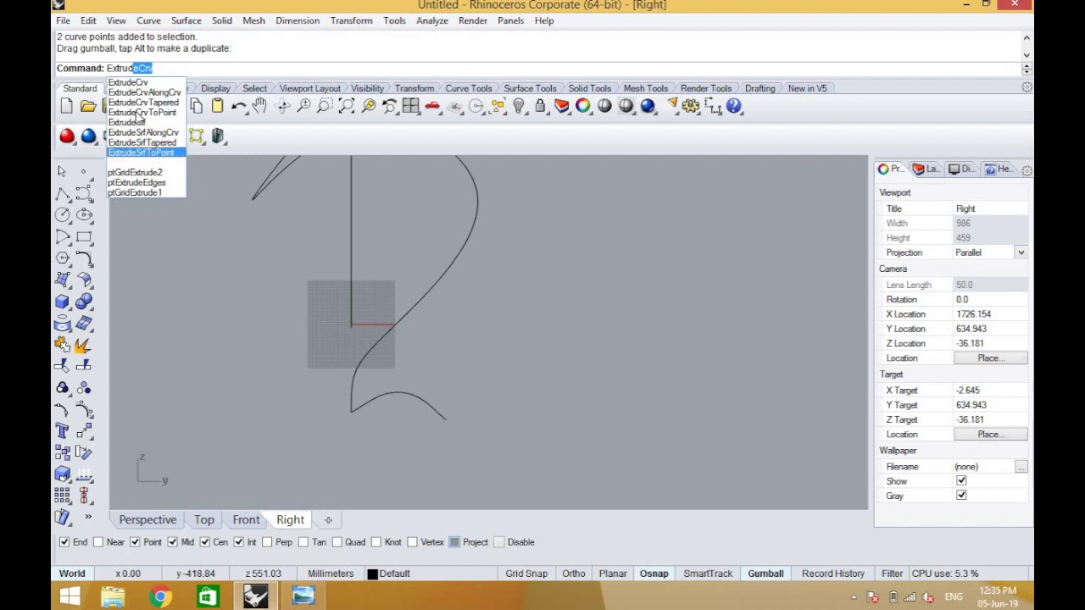
{"action": "left_click", "coordinate": [127, 93]}
{"action": "left_click", "coordinate": [398, 399]}
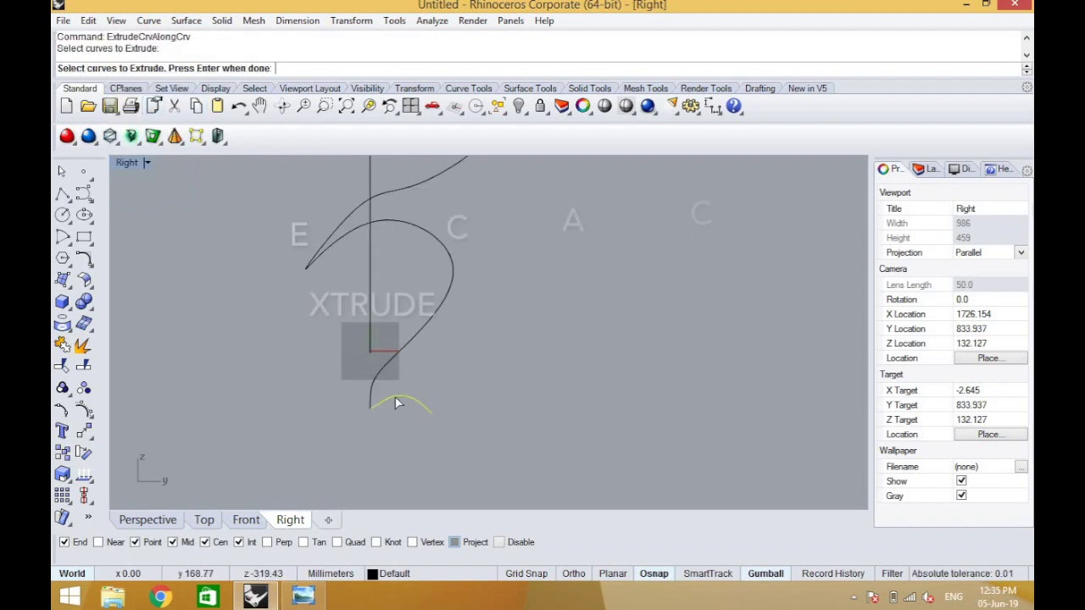
{"action": "key", "text": "Return"}
{"action": "left_click", "coordinate": [380, 369]}
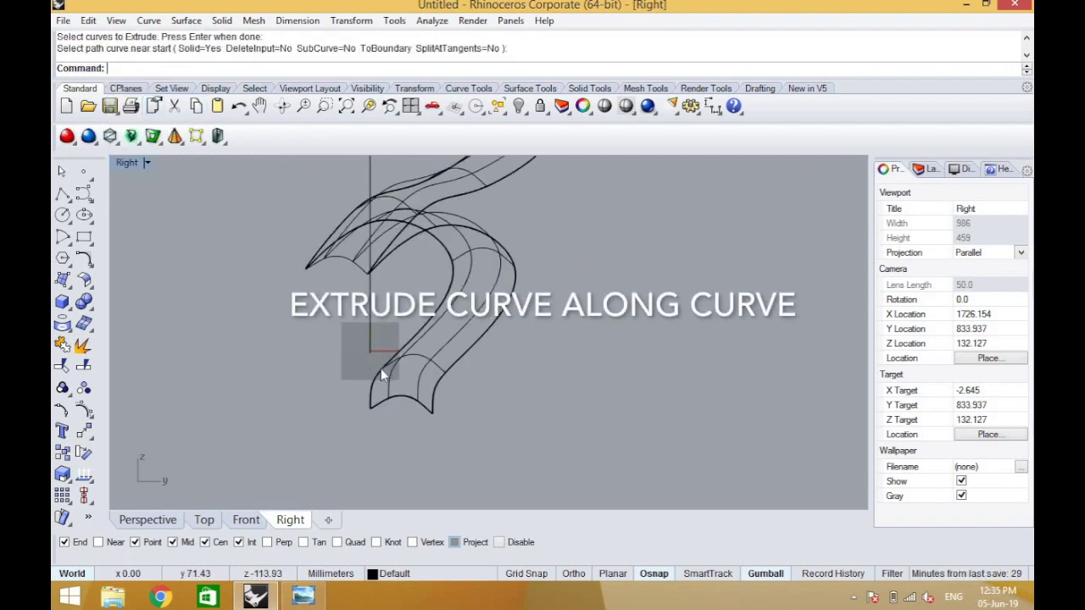
{"action": "scroll", "coordinate": [378, 402], "scroll_direction": "down", "scroll_amount": 8}
{"action": "right_click_drag", "start_coordinate": [378, 401], "coordinate": [485, 404]}
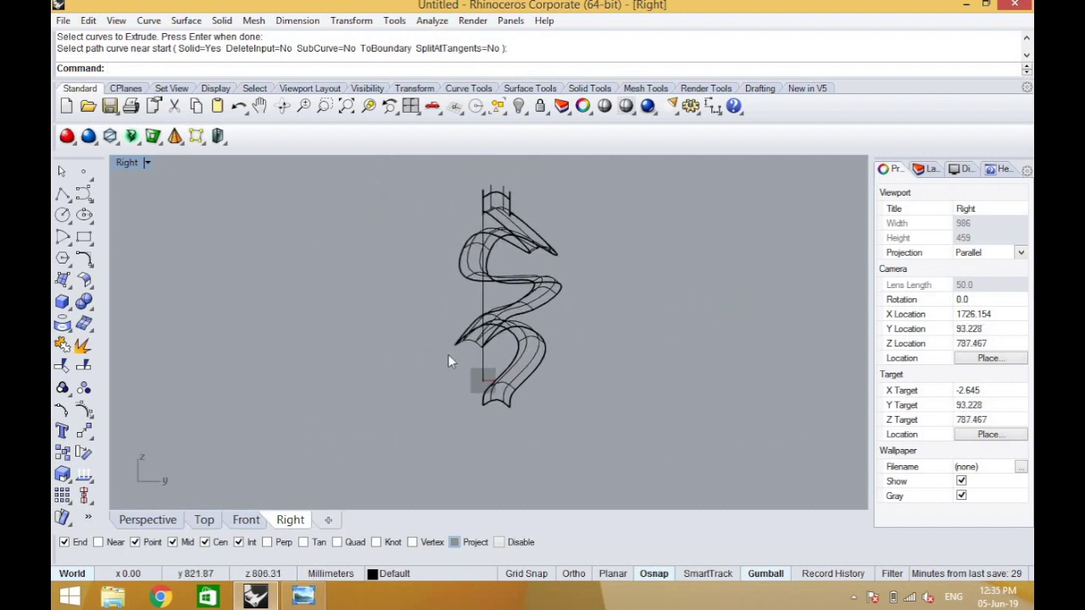
{"action": "scroll", "coordinate": [462, 348], "scroll_direction": "up", "scroll_amount": 6}
{"action": "right_click_drag", "start_coordinate": [466, 347], "coordinate": [495, 389]}
{"action": "scroll", "coordinate": [414, 384], "scroll_direction": "down", "scroll_amount": 6}
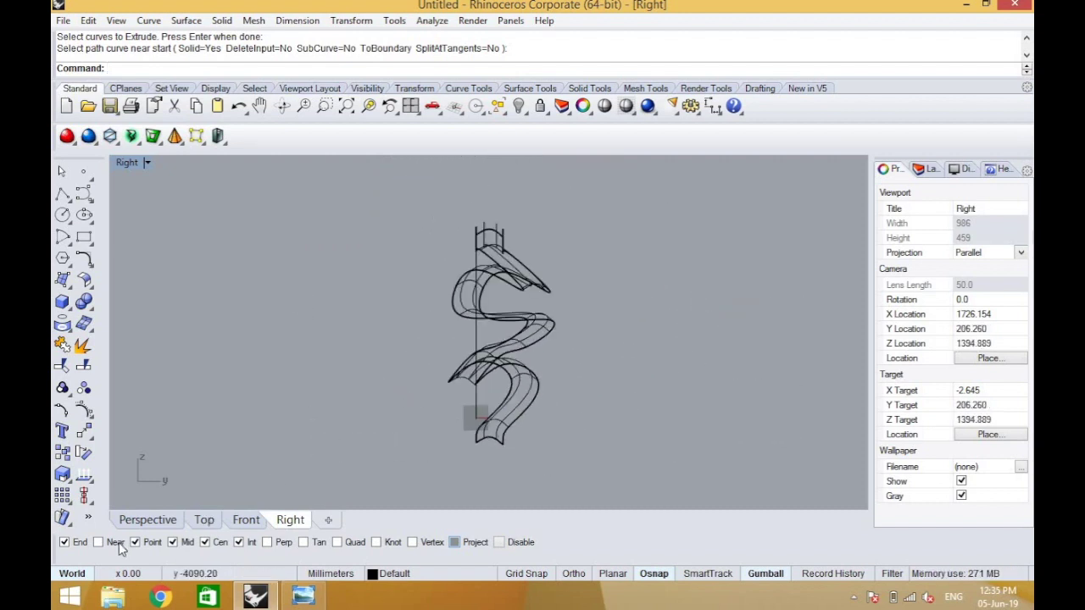
- Switch to the Perspective view and examine the whole extruded ribbon in a shaded preview
{"action": "left_click", "coordinate": [143, 524]}
{"action": "right_click_drag", "start_coordinate": [384, 390], "coordinate": [203, 381]}
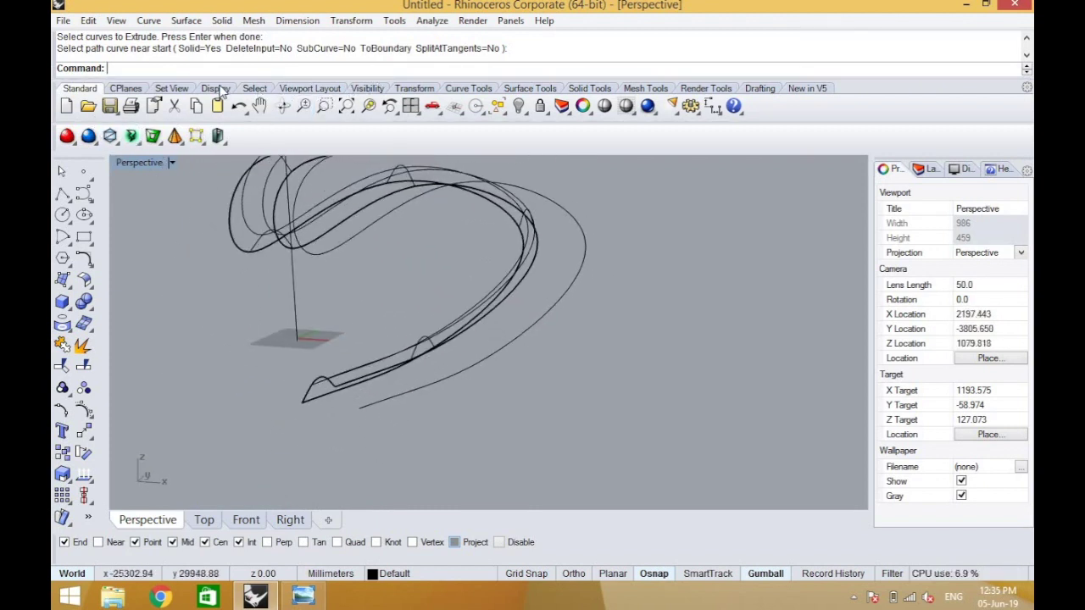
{"action": "left_click", "coordinate": [217, 88]}
{"action": "left_click", "coordinate": [131, 105]}
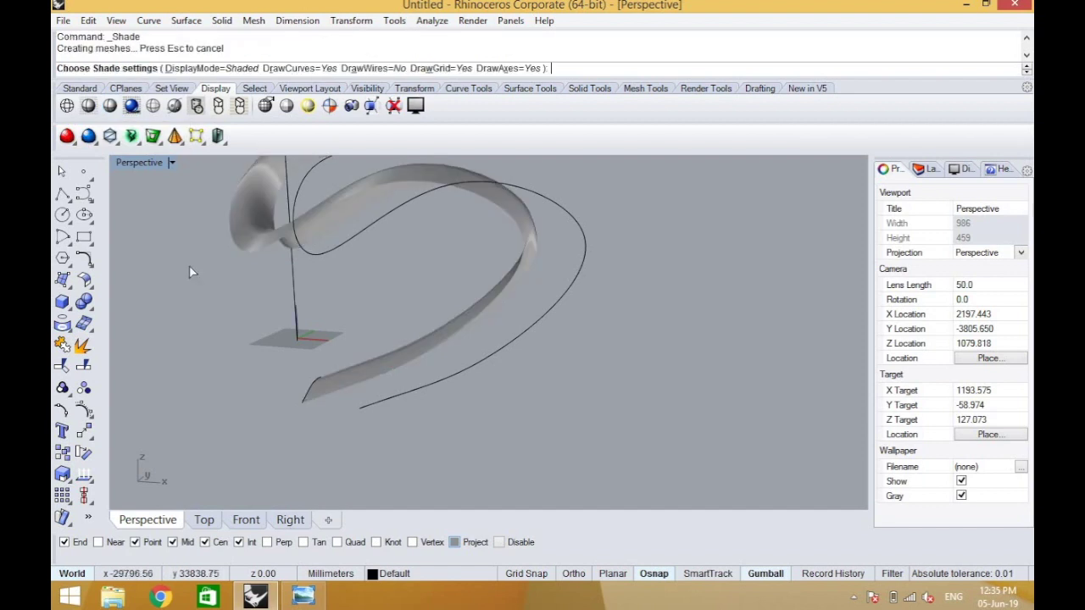
{"action": "mouse_move", "coordinate": [189, 265]}
{"action": "right_mouse_down"}
{"action": "mouse_move", "coordinate": [454, 319]}
{"action": "mouse_move", "coordinate": [462, 307]}
{"action": "mouse_move", "coordinate": [256, 327]}
{"action": "mouse_move", "coordinate": [237, 356]}
{"action": "mouse_move", "coordinate": [268, 351]}
{"action": "mouse_move", "coordinate": [171, 360]}
{"action": "mouse_move", "coordinate": [481, 304]}
{"action": "mouse_move", "coordinate": [550, 357]}
{"action": "mouse_move", "coordinate": [659, 351]}
{"action": "mouse_move", "coordinate": [601, 259]}
{"action": "mouse_move", "coordinate": [403, 386]}
{"action": "right_mouse_up"}
{"action": "scroll", "coordinate": [562, 295], "scroll_direction": "down", "scroll_amount": 8}
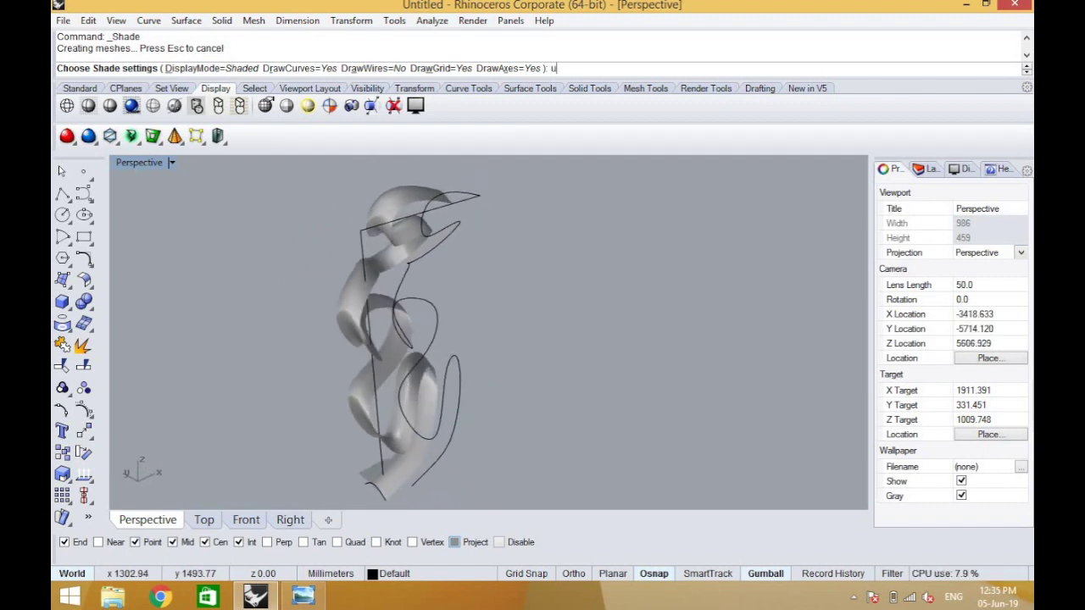
- Leave the shaded preview and undo the extrusion along the curve
{"action": "key", "text": "Return"}
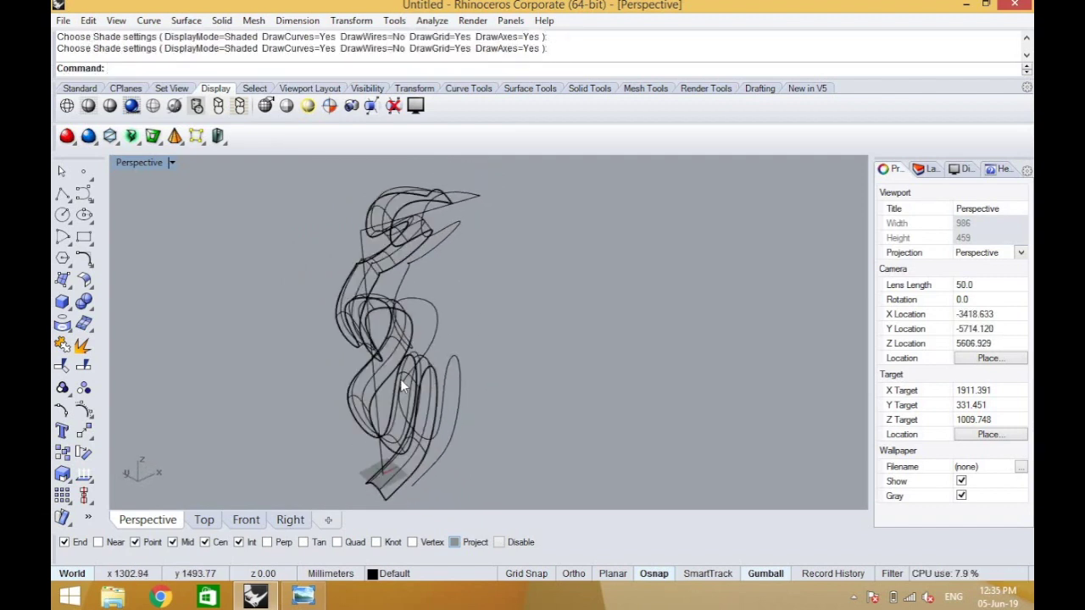
{"action": "type", "text": "undo"}
{"action": "key", "text": "Return"}
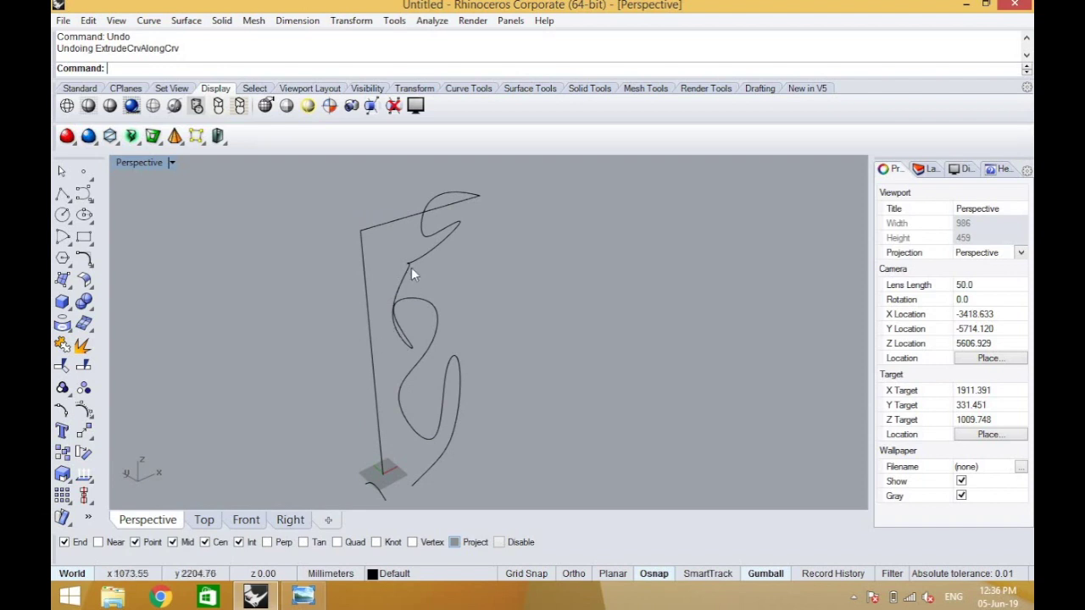
- Move the arched profile by its near endpoint onto the lower end of the winding curve
{"action": "scroll", "coordinate": [391, 411], "scroll_direction": "up", "scroll_amount": 10}
{"action": "left_click", "coordinate": [428, 352]}
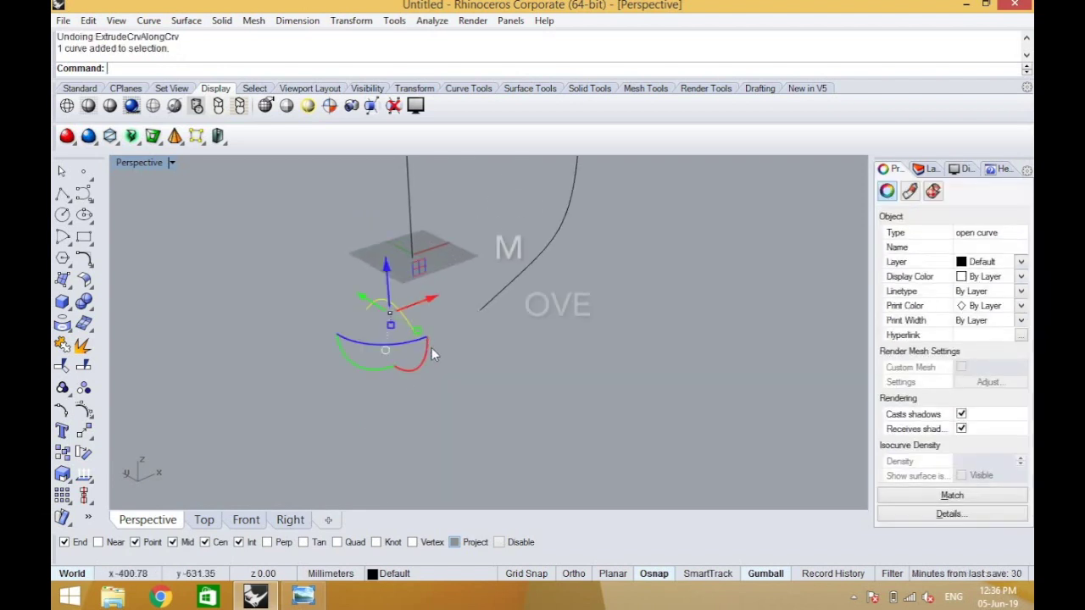
{"action": "type", "text": "M"}
{"action": "key", "text": "Return"}
{"action": "left_click", "coordinate": [417, 335]}
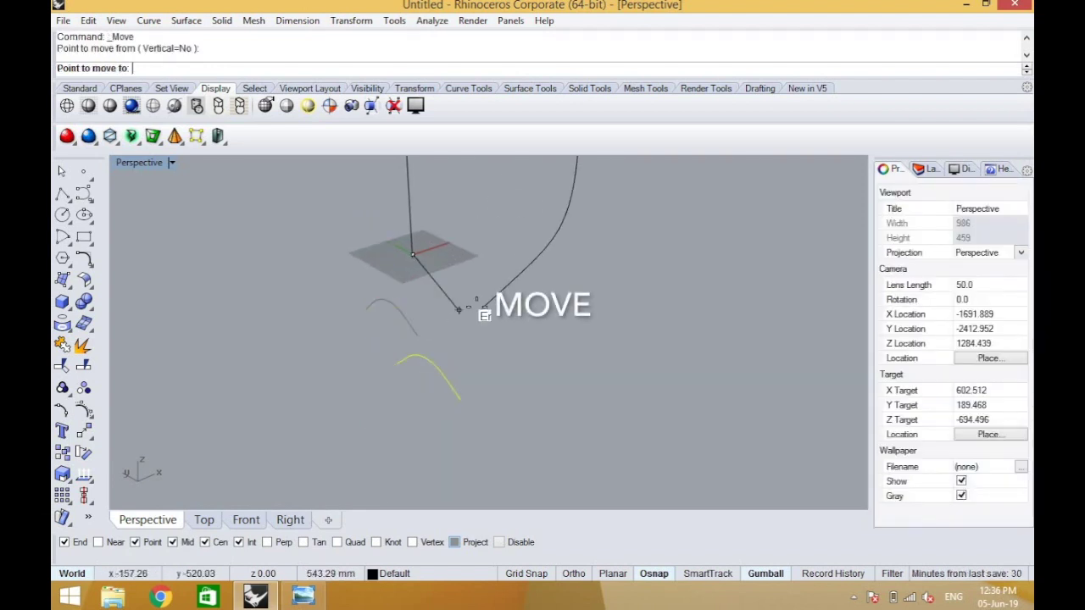
{"action": "left_click", "coordinate": [482, 306]}
{"action": "left_click", "coordinate": [554, 347]}
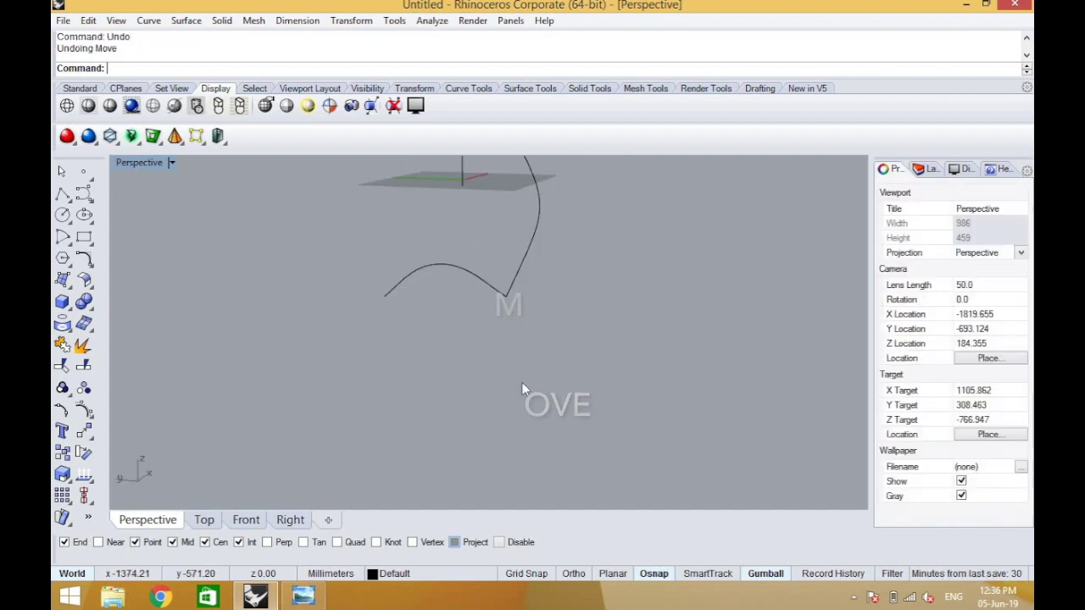
- Extrude the relocated arched profile along the winding curve with ExtrudeCrvAlongCrv, choosing the path near its lower end
{"action": "right_click_drag", "start_coordinate": [524, 387], "coordinate": [429, 105]}
{"action": "right_click_drag", "start_coordinate": [553, 293], "coordinate": [438, 380]}
{"action": "type", "text": "ExtrudeCrvAlongCrv"}
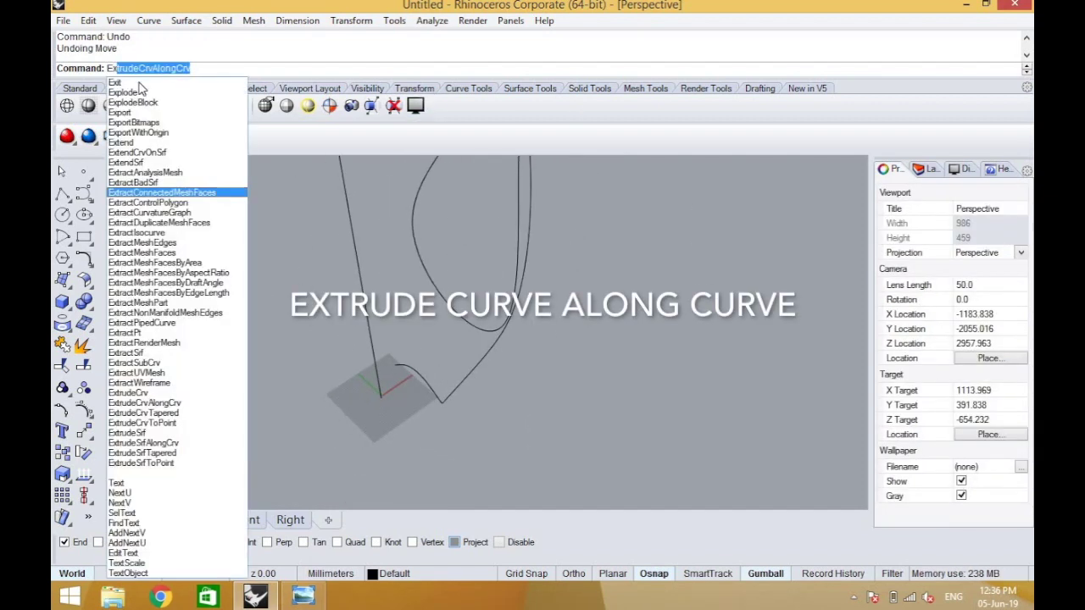
{"action": "key", "text": "Return"}
{"action": "left_click", "coordinate": [430, 387]}
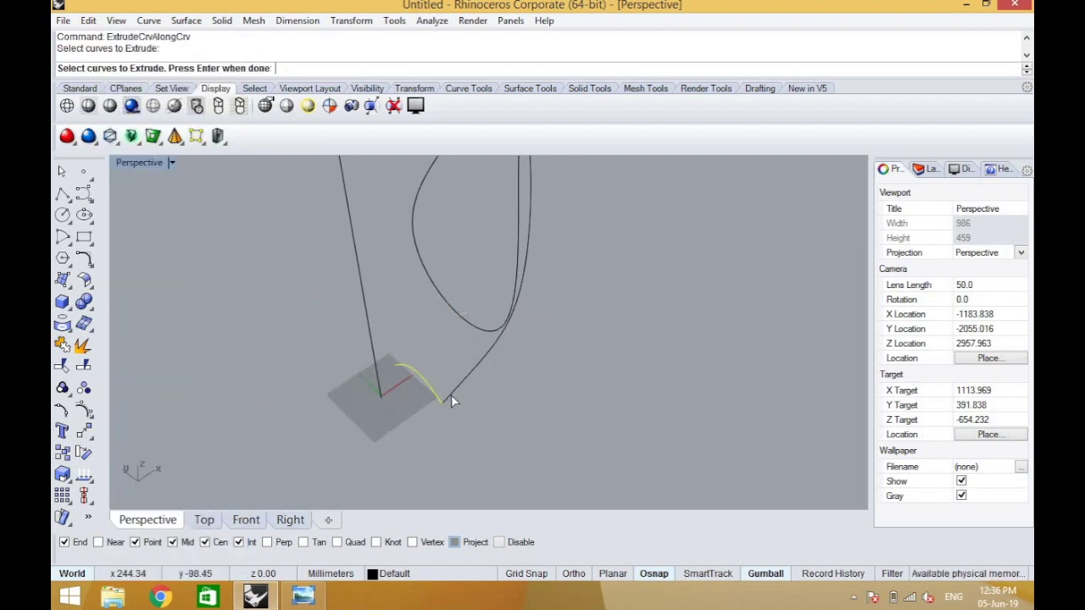
{"action": "key", "text": "Return"}
{"action": "left_click", "coordinate": [457, 384]}
{"action": "right_click", "coordinate": [500, 391]}
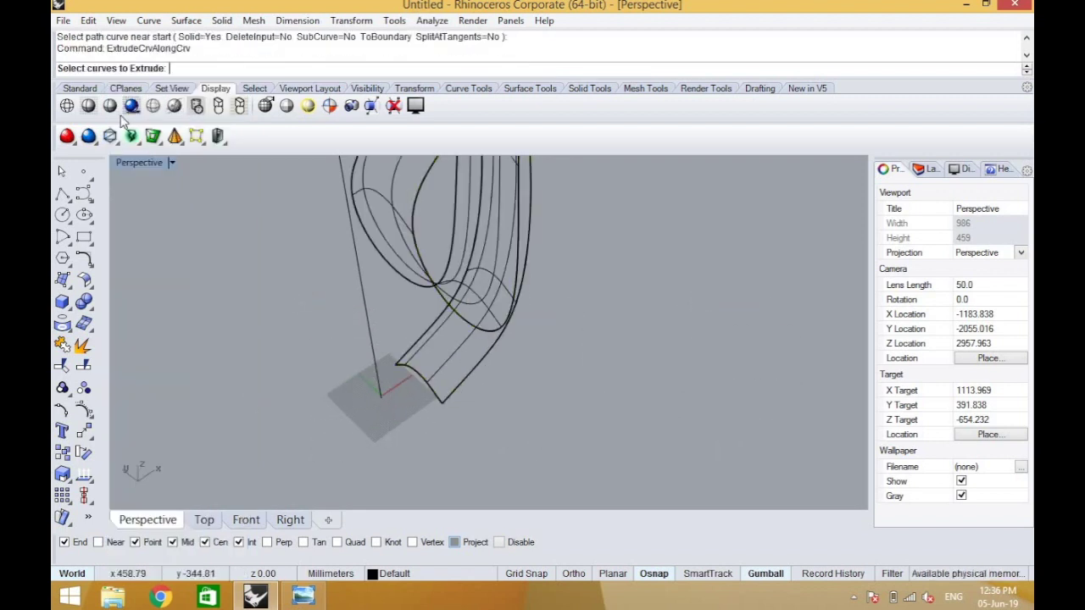
- Examine the new ribbon surface and its lower end in a shaded preview
{"action": "left_click", "coordinate": [131, 105]}
{"action": "mouse_move", "coordinate": [509, 437]}
{"action": "right_mouse_down"}
{"action": "mouse_move", "coordinate": [572, 370]}
{"action": "mouse_move", "coordinate": [630, 359]}
{"action": "mouse_move", "coordinate": [497, 314]}
{"action": "mouse_move", "coordinate": [710, 383]}
{"action": "mouse_move", "coordinate": [541, 380]}
{"action": "mouse_move", "coordinate": [513, 326]}
{"action": "mouse_move", "coordinate": [520, 335]}
{"action": "mouse_move", "coordinate": [503, 347]}
{"action": "right_mouse_up"}
{"action": "scroll", "coordinate": [503, 347], "scroll_direction": "down", "scroll_amount": 6}
{"action": "right_click_drag", "start_coordinate": [317, 399], "coordinate": [509, 341]}
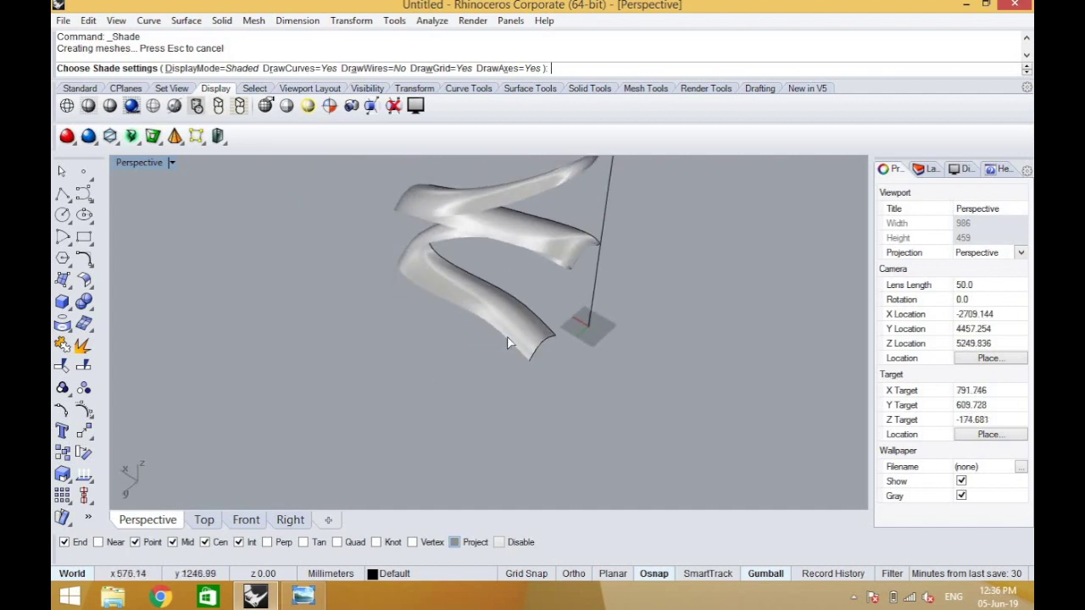
{"action": "scroll", "coordinate": [509, 341], "scroll_direction": "up", "scroll_amount": 6}
- Turn on the profile curve's control points and try shifting the two points at its free end outward along Y
{"action": "left_click", "coordinate": [565, 353]}
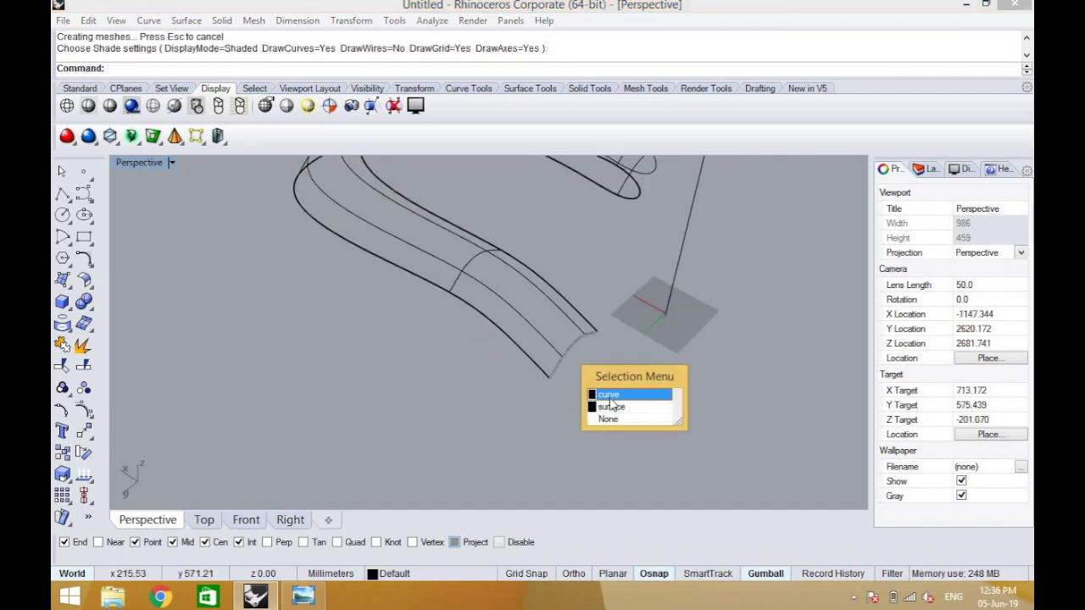
{"action": "left_click", "coordinate": [600, 400]}
{"action": "right_click_drag", "start_coordinate": [514, 407], "coordinate": [66, 399]}
{"action": "left_click", "coordinate": [83, 411]}
{"action": "right_click_drag", "start_coordinate": [282, 350], "coordinate": [408, 363]}
{"action": "left_click_drag", "start_coordinate": [479, 405], "coordinate": [467, 395]}
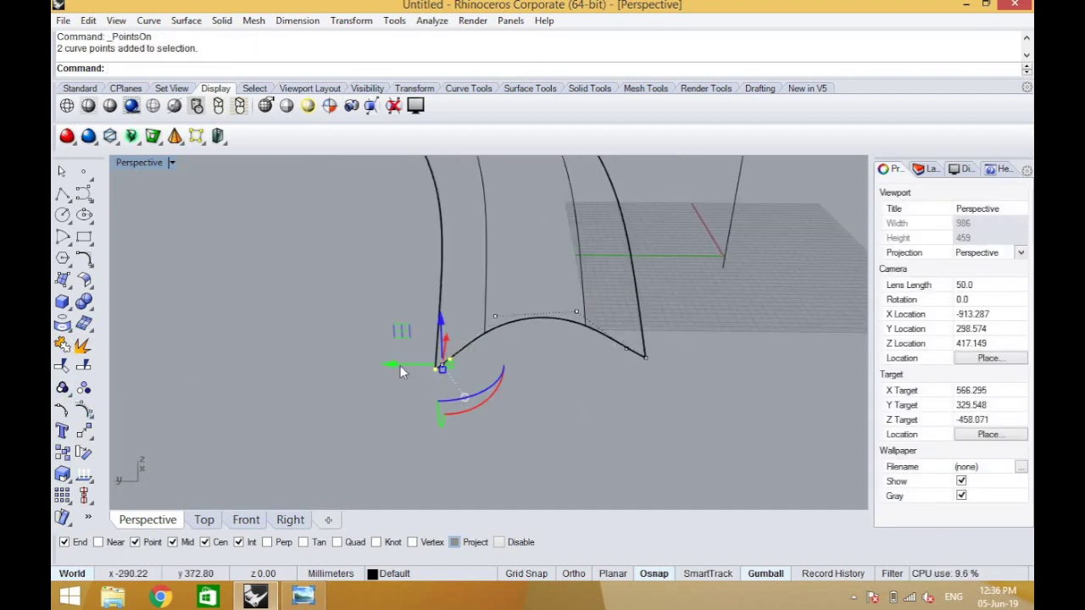
{"action": "left_click_drag", "start_coordinate": [384, 365], "coordinate": [317, 371]}
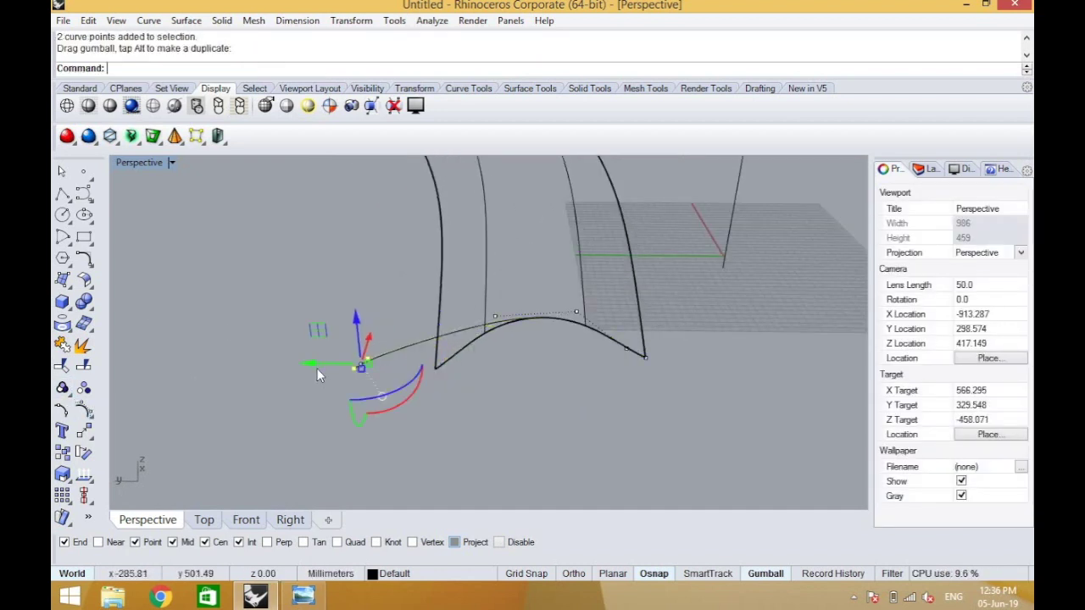
- Check in a shaded preview whether the ribbon's lower end follows the stretched profile
{"action": "left_click", "coordinate": [492, 406]}
{"action": "right_click_drag", "start_coordinate": [542, 412], "coordinate": [144, 202]}
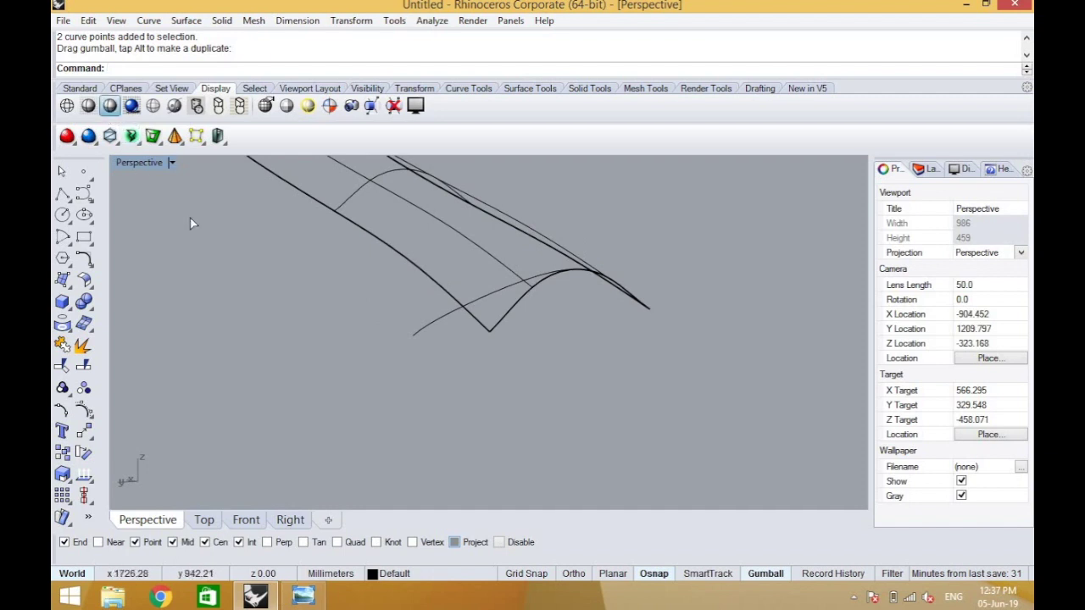
{"action": "left_click", "coordinate": [131, 105]}
{"action": "mouse_move", "coordinate": [483, 342]}
{"action": "right_mouse_down"}
{"action": "mouse_move", "coordinate": [407, 296]}
{"action": "mouse_move", "coordinate": [508, 303]}
{"action": "right_mouse_up"}
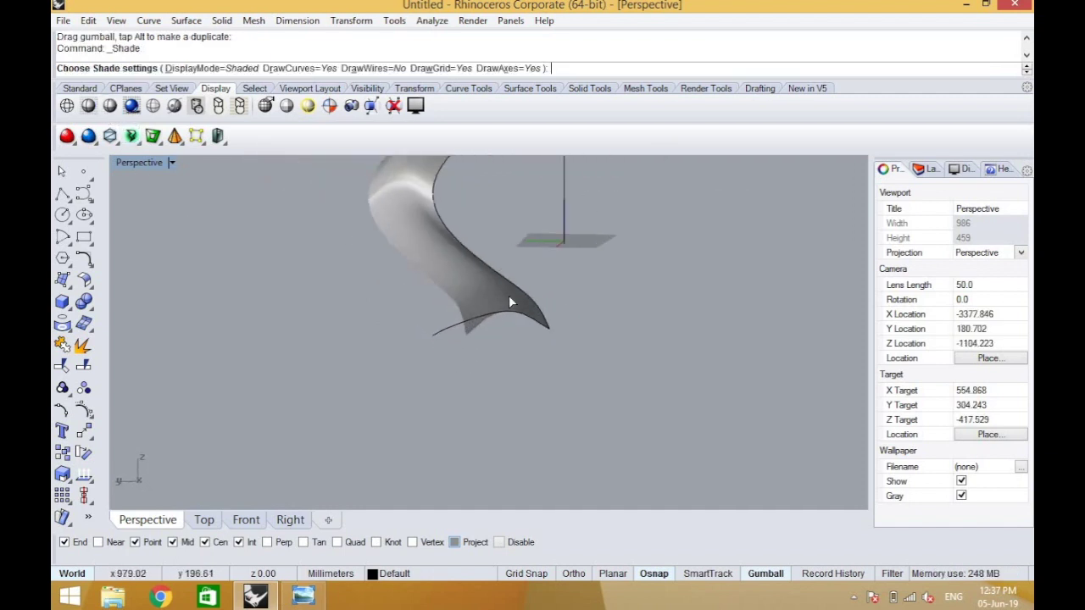
- Leave the shaded preview and undo the shift of the profile's end points
{"action": "type", "text": "undo"}
{"action": "key", "text": "Return"}
{"action": "key", "text": "Return"}
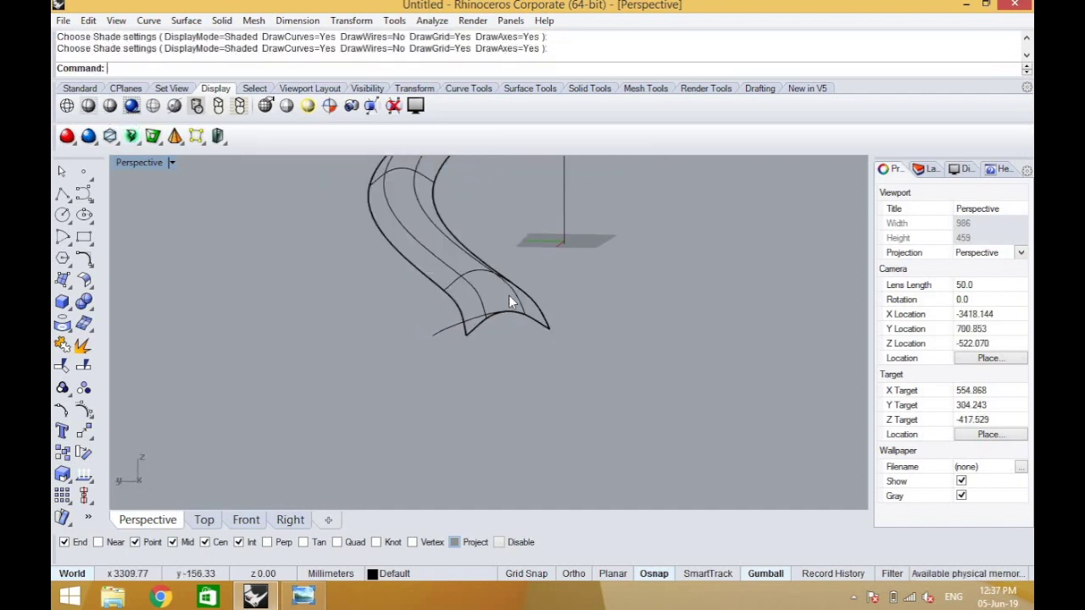
{"action": "type", "text": "Unod"}
{"action": "key", "text": "Return"}
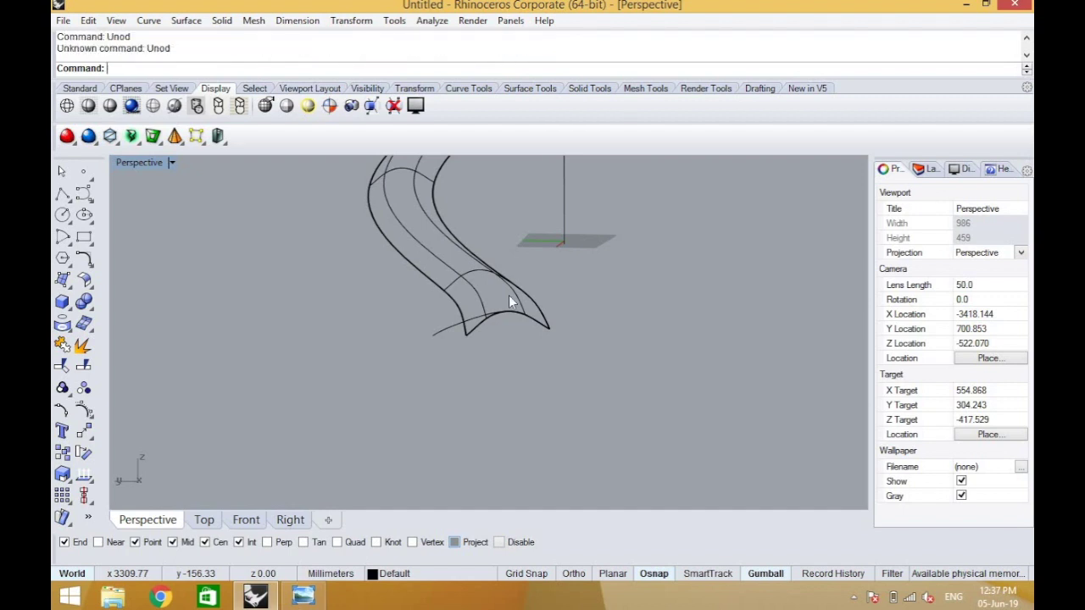
{"action": "type", "text": "Undo"}
{"action": "key", "text": "Return"}
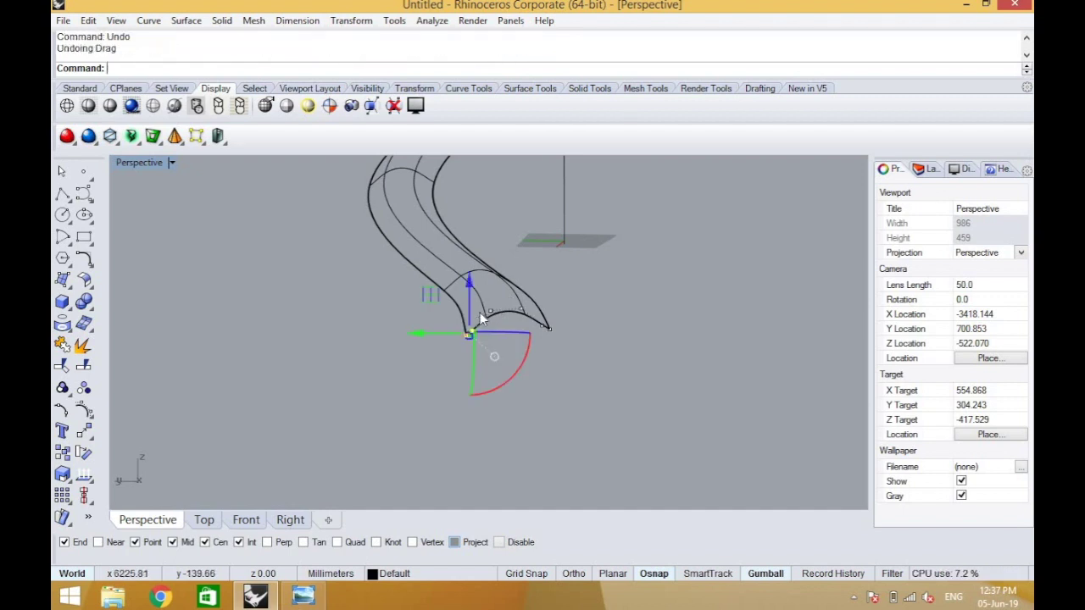
- Examine the full height of the twisting ribbon from another side in a shaded preview
{"action": "right_click_drag", "start_coordinate": [413, 361], "coordinate": [485, 316]}
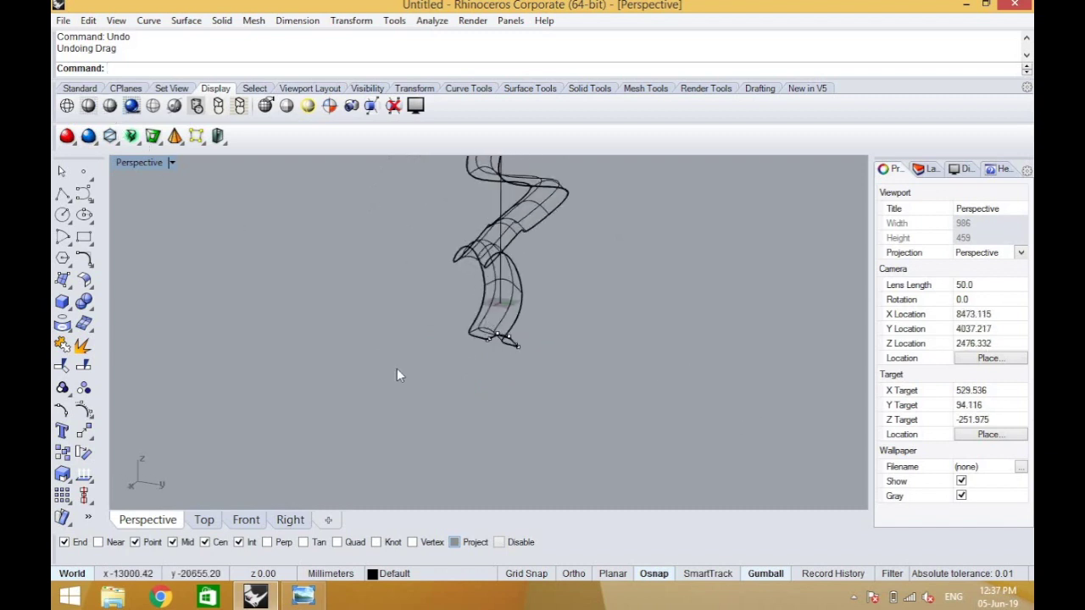
{"action": "left_click", "coordinate": [110, 105]}
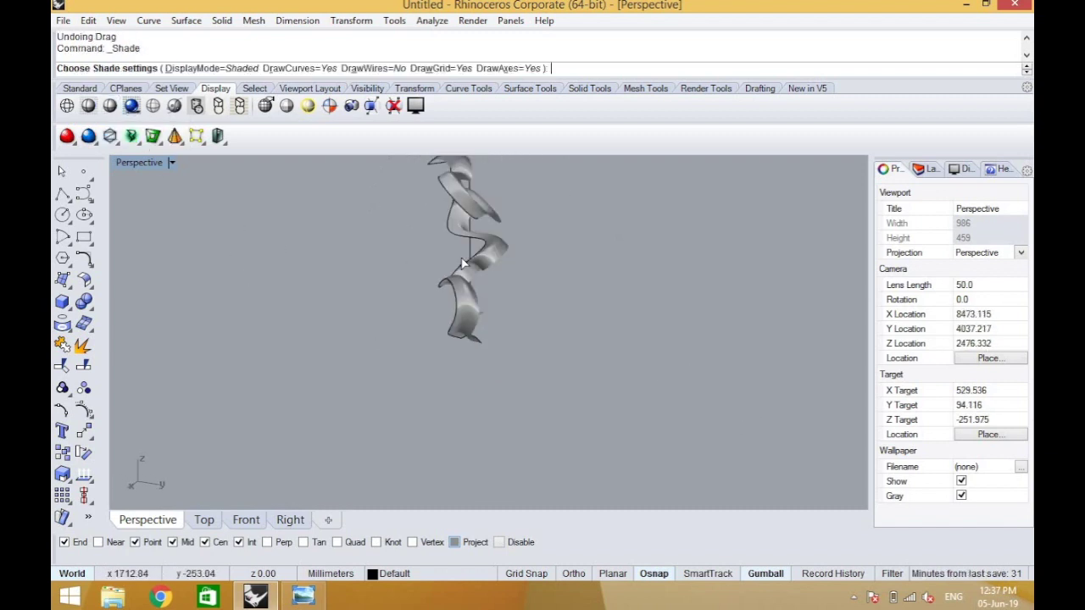
{"action": "scroll", "coordinate": [462, 258], "scroll_direction": "down", "scroll_amount": 4}
{"action": "scroll", "coordinate": [490, 188], "scroll_direction": "up", "scroll_amount": 7}
{"action": "key", "text": "Escape"}
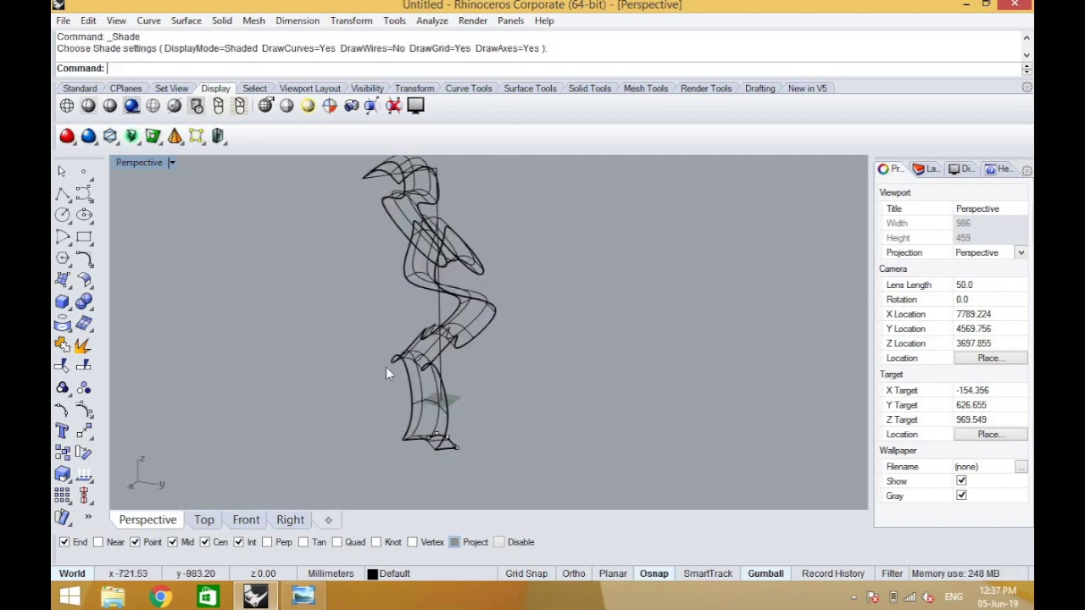
- Turn on the control points of the winding path curve, picking the curve rather than the surface
{"action": "left_click", "coordinate": [426, 386]}
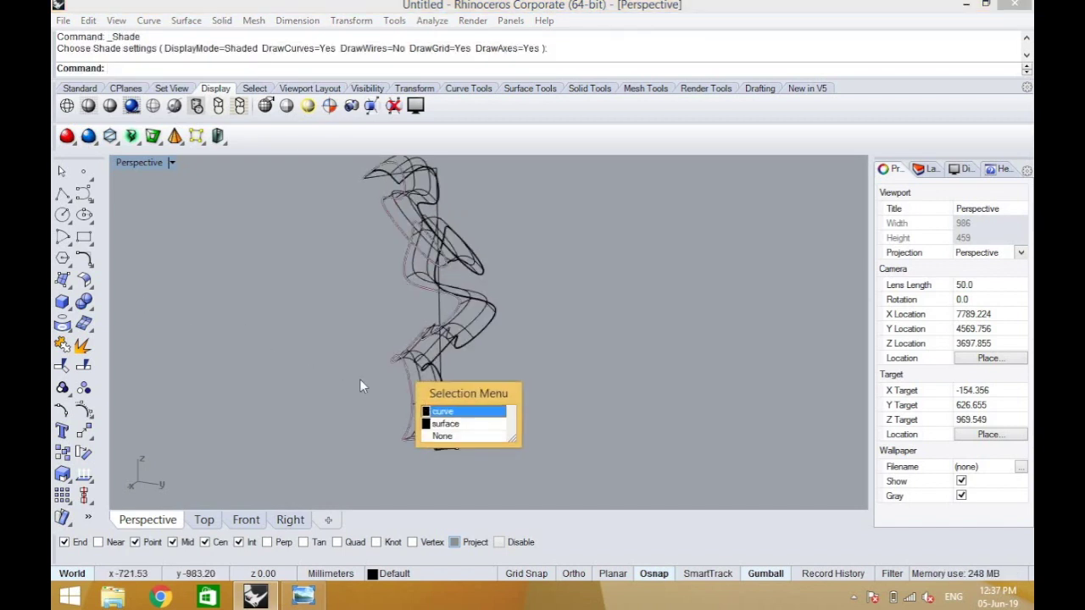
{"action": "left_click", "coordinate": [443, 412]}
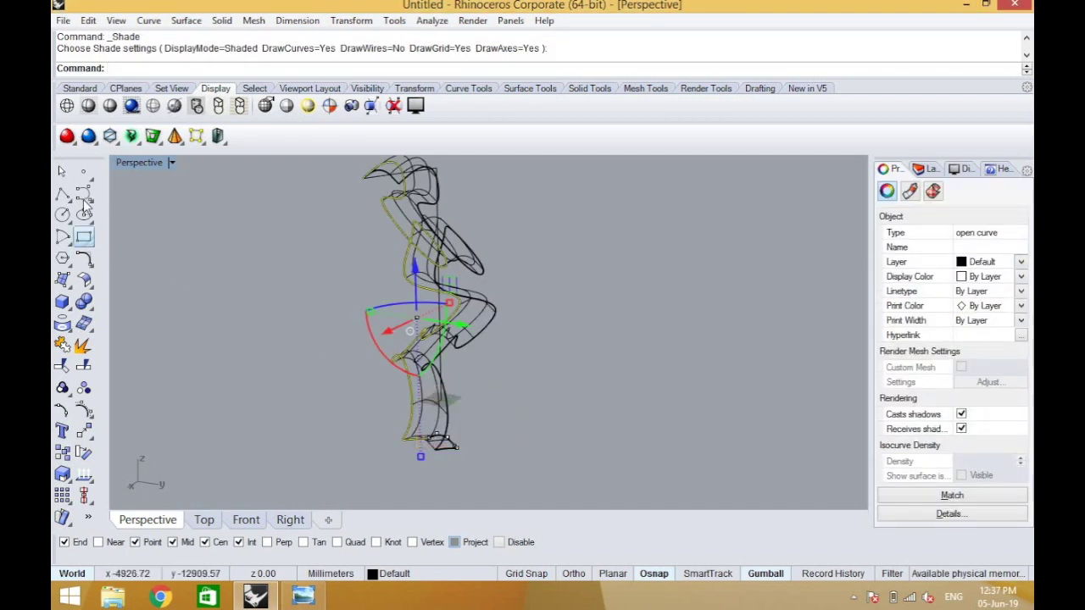
{"action": "left_click", "coordinate": [86, 410]}
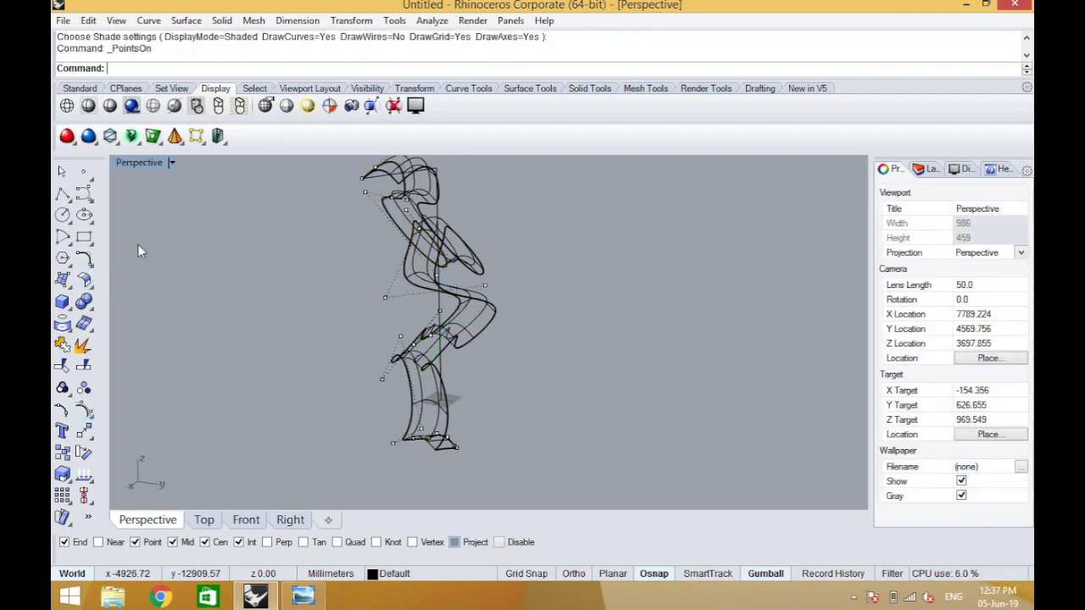
- Set the perspective viewport's display mode to Rendered
{"action": "key", "text": "Return"}
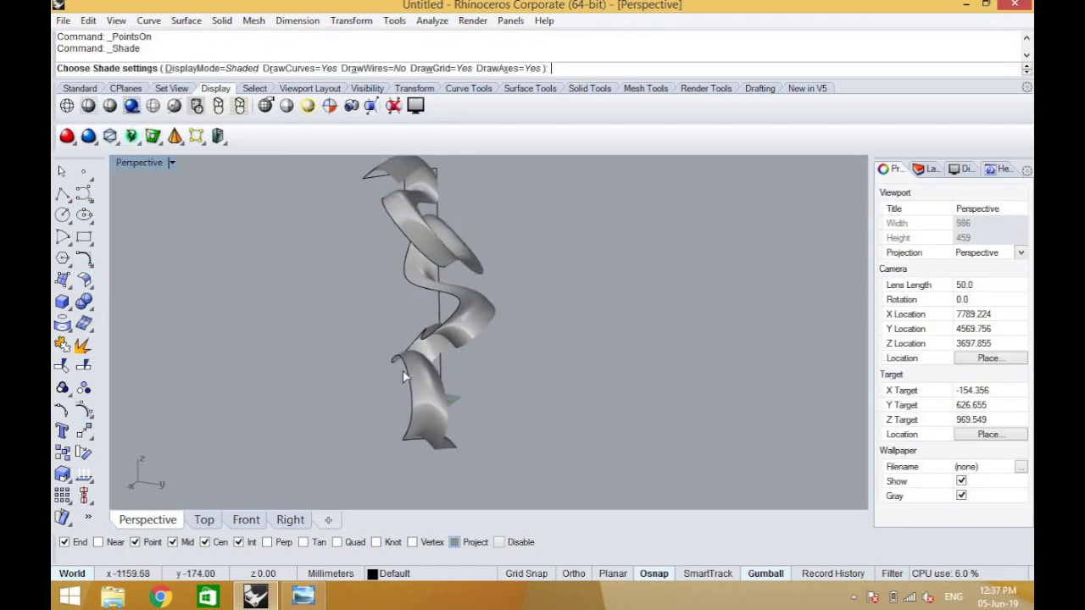
{"action": "left_click", "coordinate": [405, 373]}
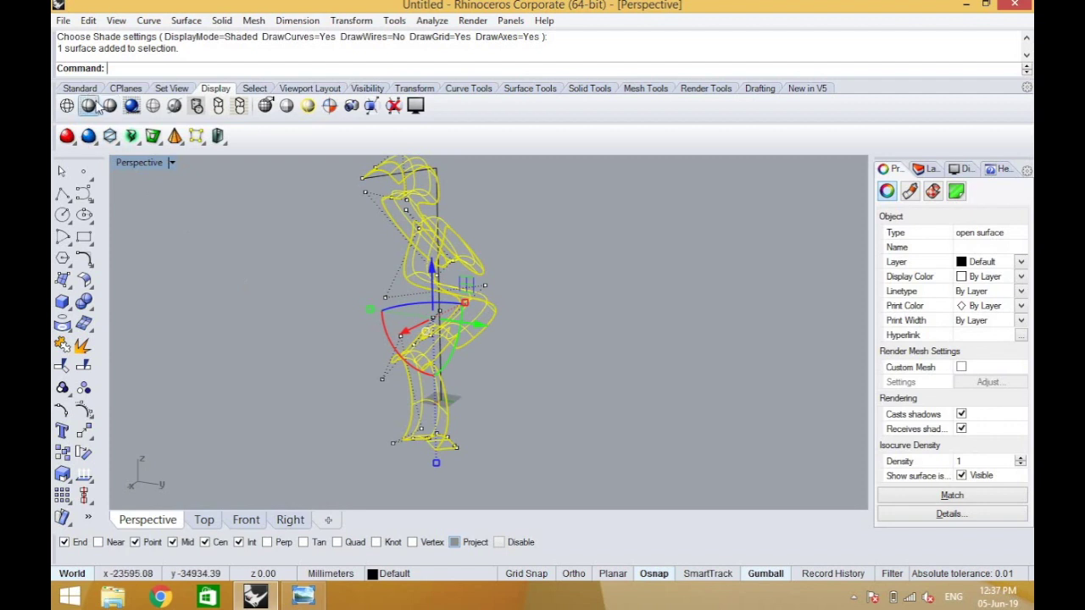
{"action": "left_click", "coordinate": [130, 106]}
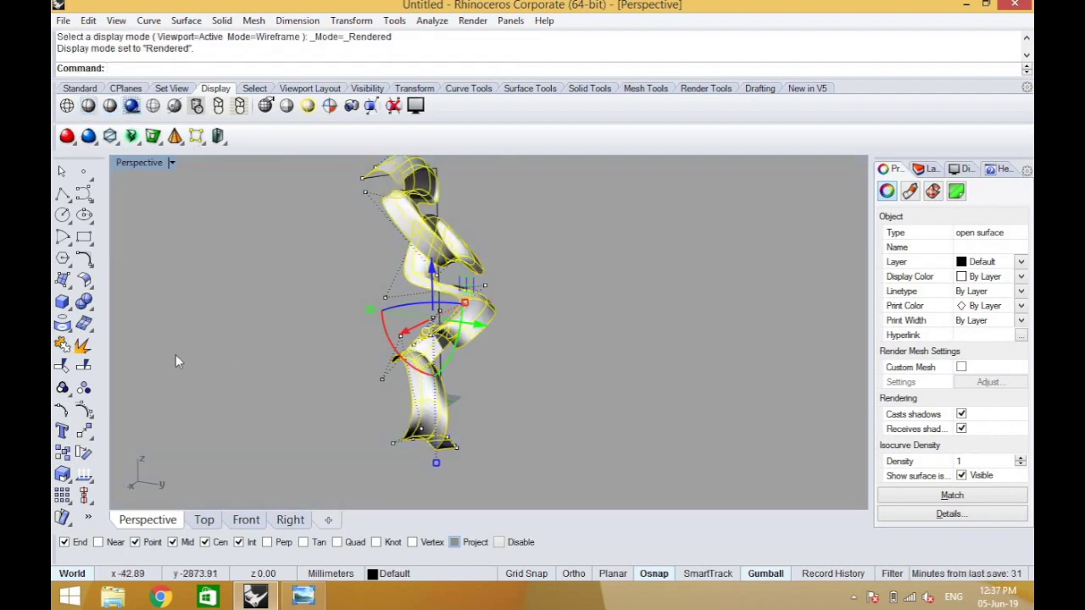
- Try moving the path curve's control point at a lower bend outward along the X axis, and undo the move
{"action": "scroll", "coordinate": [356, 378], "scroll_direction": "up", "scroll_amount": 6}
{"action": "right_click_drag", "start_coordinate": [357, 381], "coordinate": [418, 373]}
{"action": "left_click", "coordinate": [411, 369]}
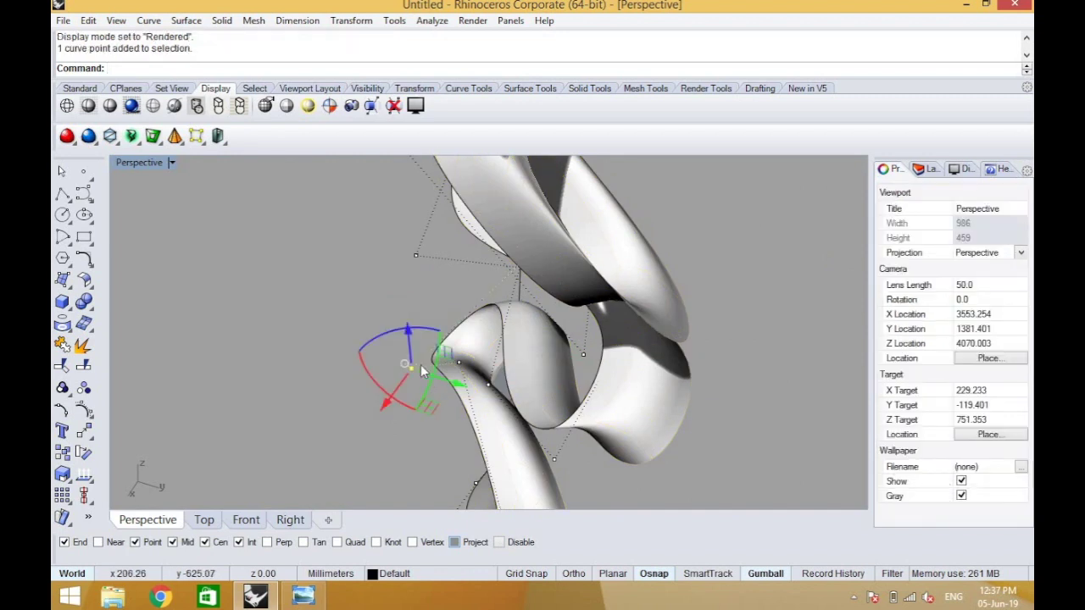
{"action": "left_click_drag", "start_coordinate": [381, 405], "coordinate": [338, 453]}
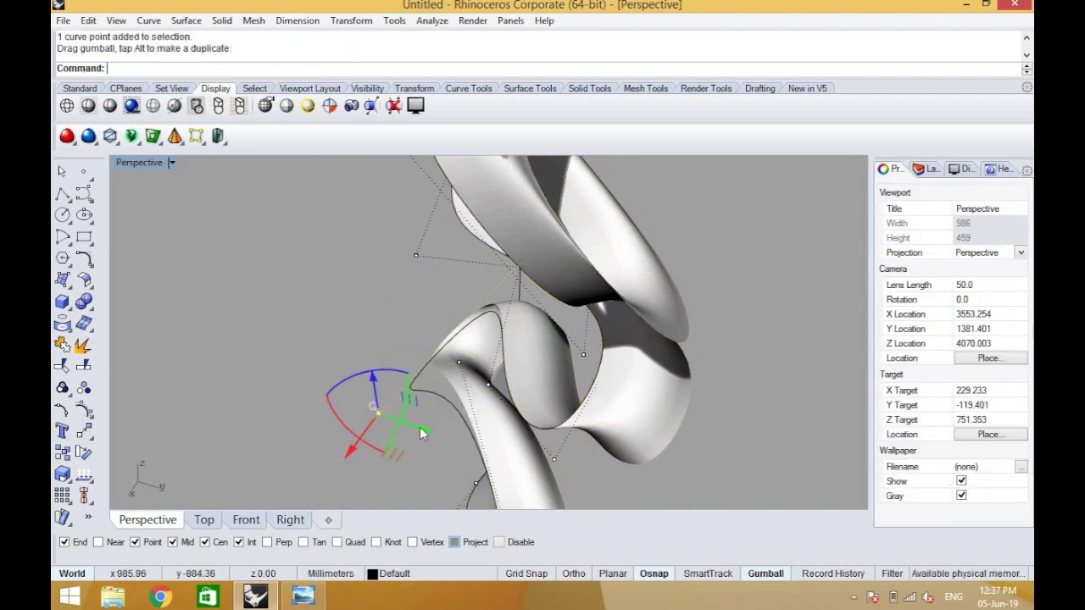
{"action": "scroll", "coordinate": [417, 403], "scroll_direction": "up", "scroll_amount": 3}
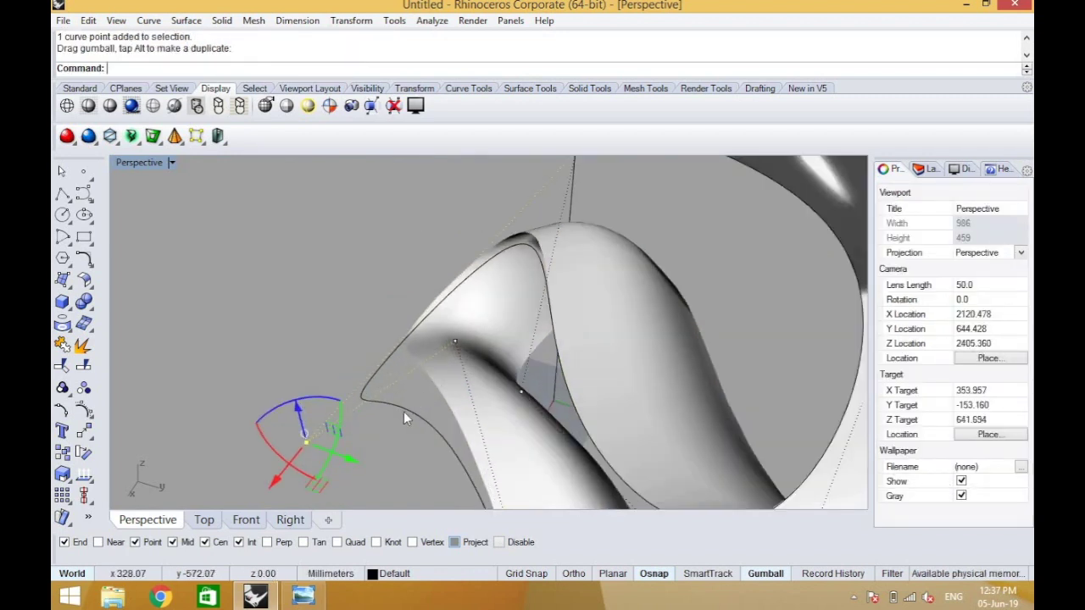
{"action": "type", "text": "Undo"}
{"action": "key", "text": "Return"}
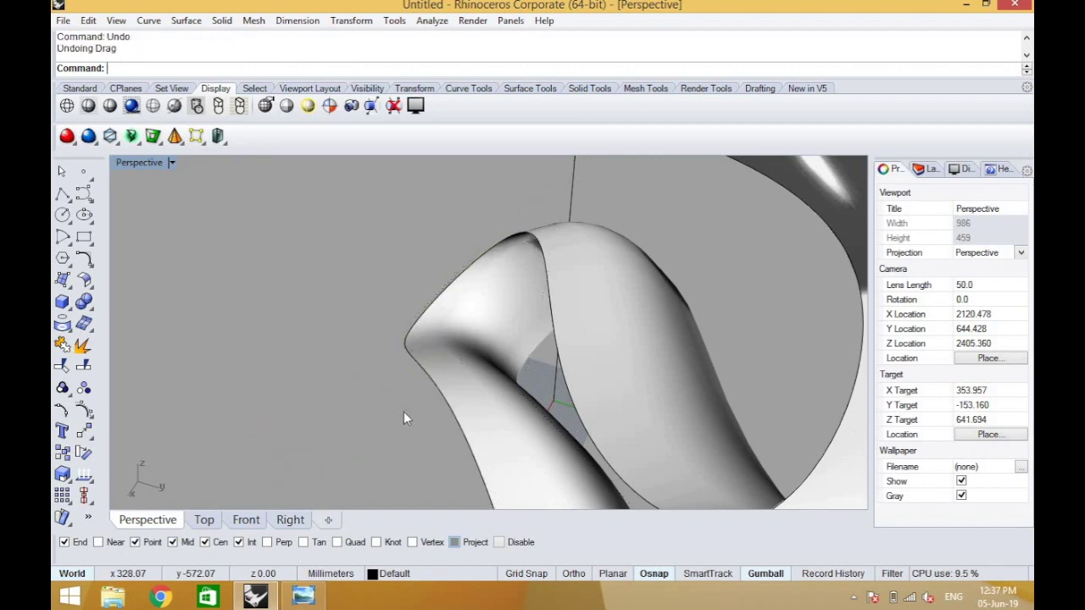
- Undo the ribbon's extrusion along the curve and turn on history recording
{"action": "scroll", "coordinate": [404, 412], "scroll_direction": "down", "scroll_amount": 8}
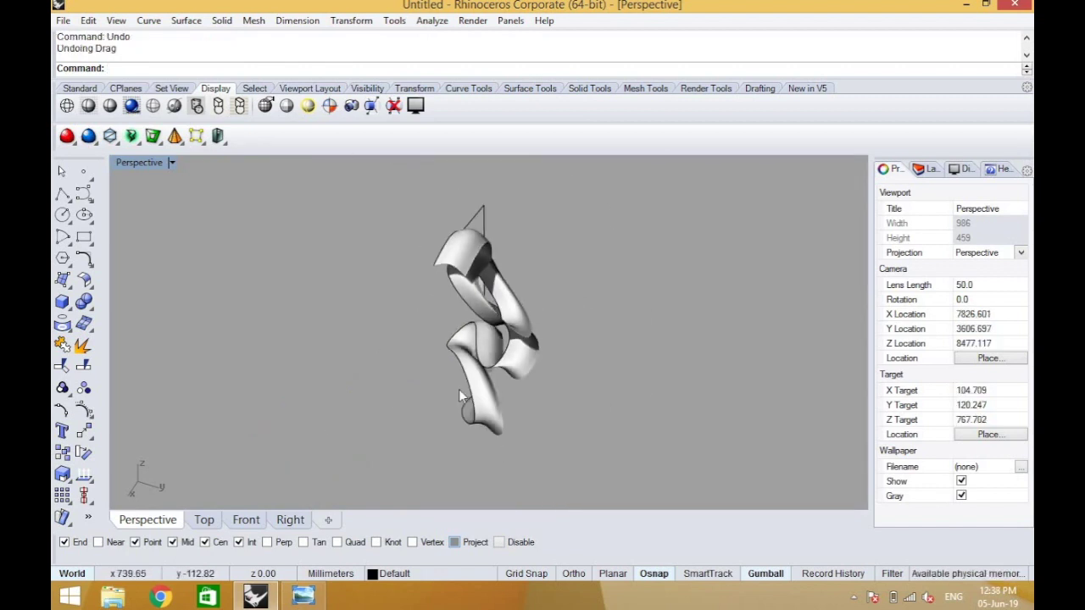
{"action": "type", "text": "Undo"}
{"action": "key", "text": "Return"}
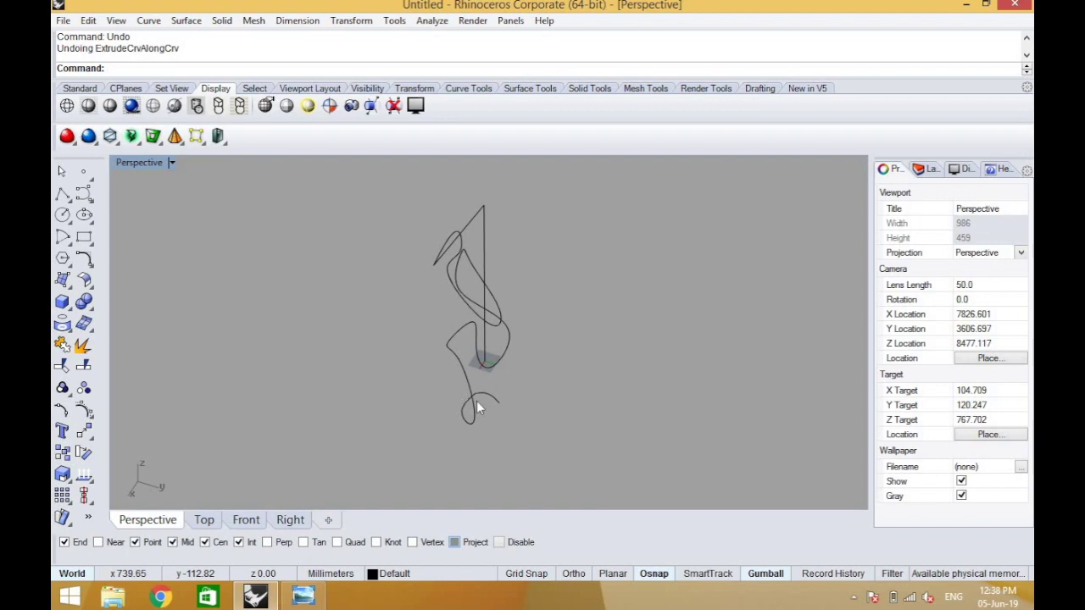
{"action": "scroll", "coordinate": [507, 415], "scroll_direction": "down", "scroll_amount": 3}
{"action": "right_click_drag", "start_coordinate": [508, 413], "coordinate": [614, 306]}
{"action": "scroll", "coordinate": [452, 444], "scroll_direction": "up", "scroll_amount": 7}
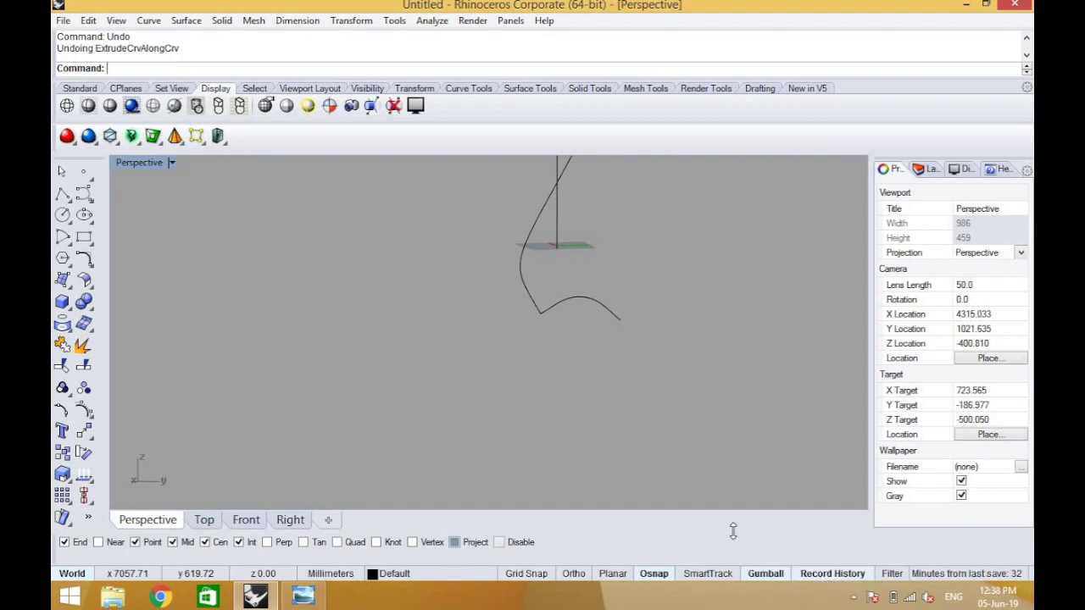
{"action": "scroll", "coordinate": [572, 420], "scroll_direction": "down", "scroll_amount": 10}
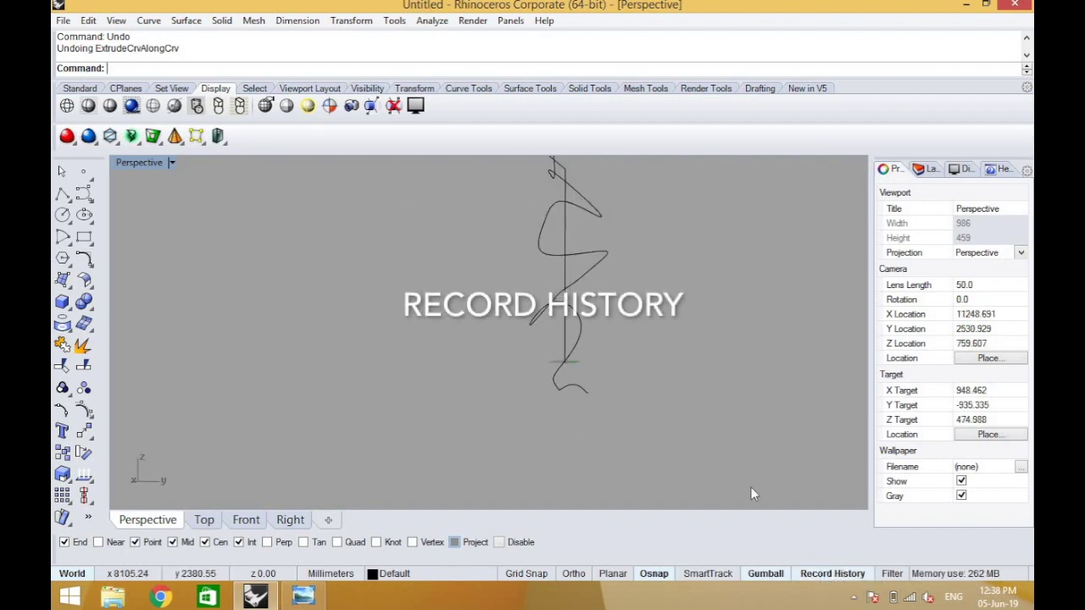
{"action": "scroll", "coordinate": [683, 458], "scroll_direction": "up", "scroll_amount": 5}
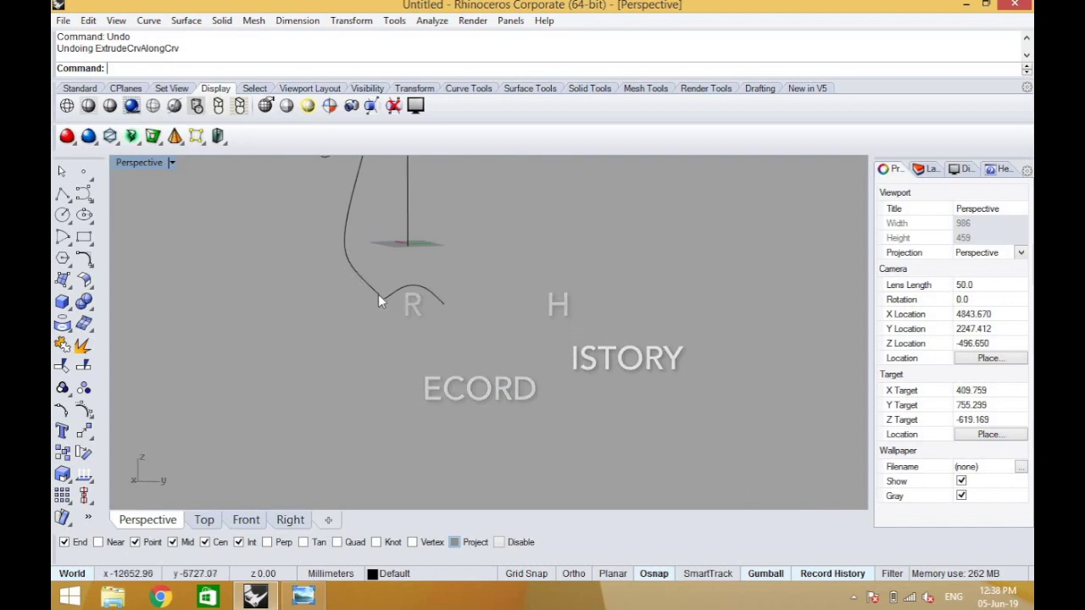
- Extrude the arched profile along the winding path curve with ExtrudeCrvAlongCrv, keeping Solid=Yes and DeleteInput=No
{"action": "key", "text": "Up"}
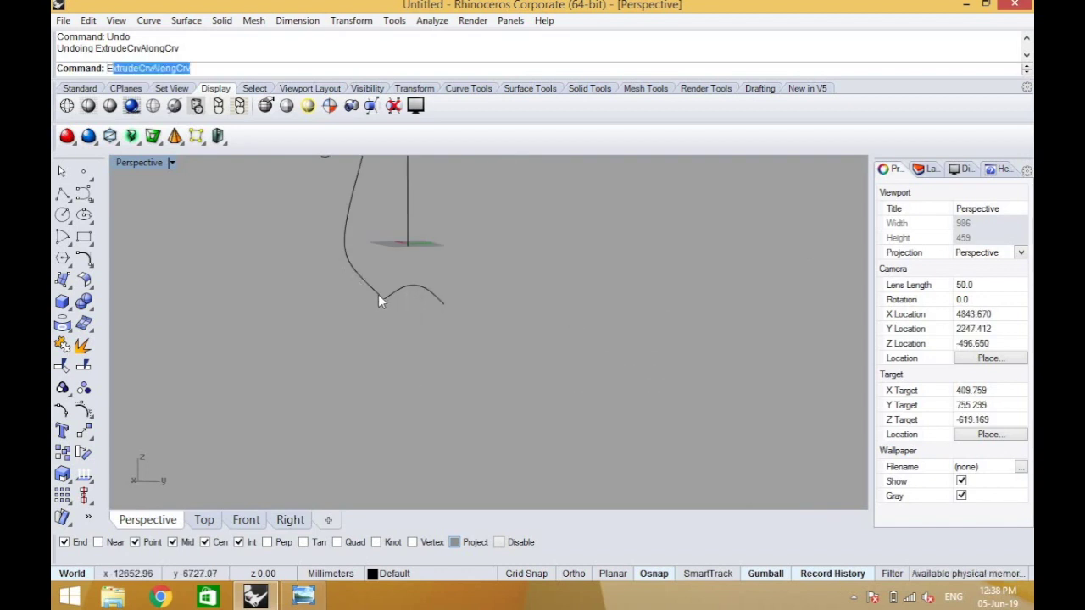
{"action": "type", "text": "E"}
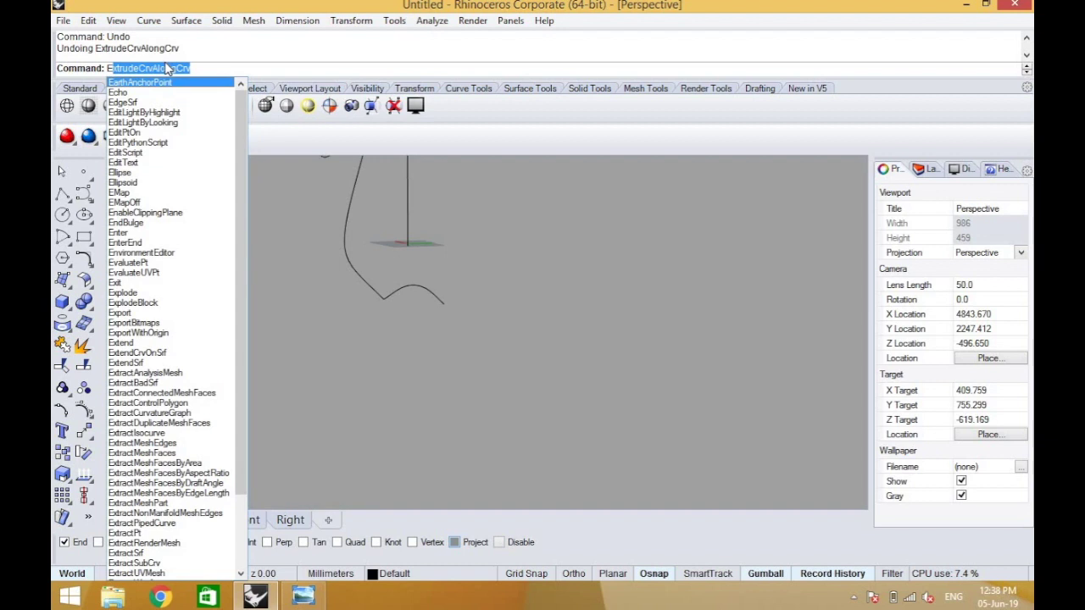
{"action": "key", "text": "Return"}
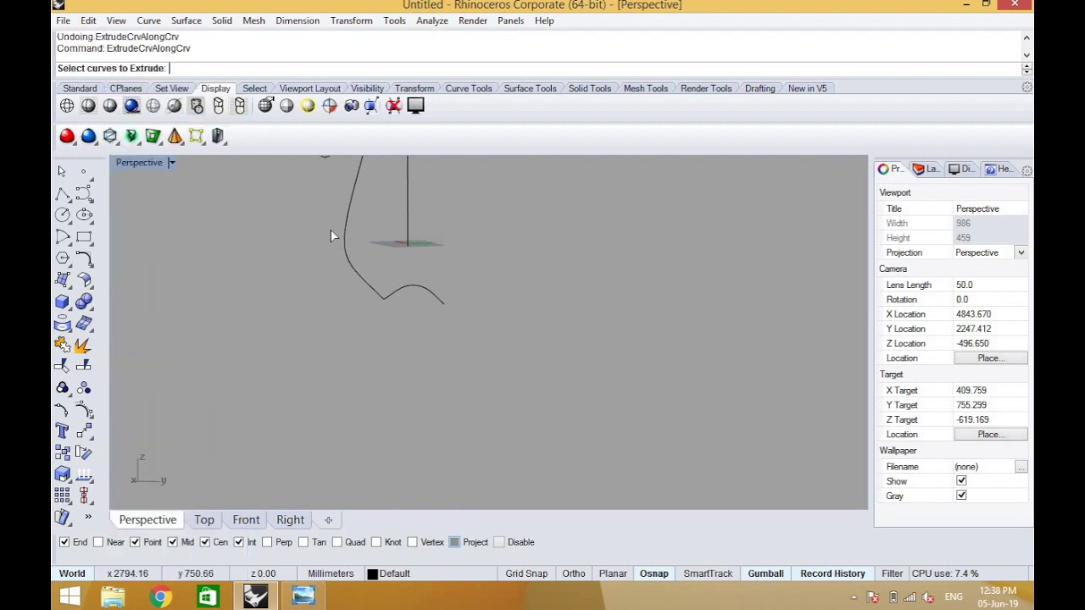
{"action": "left_click", "coordinate": [429, 290]}
{"action": "key", "text": "Return"}
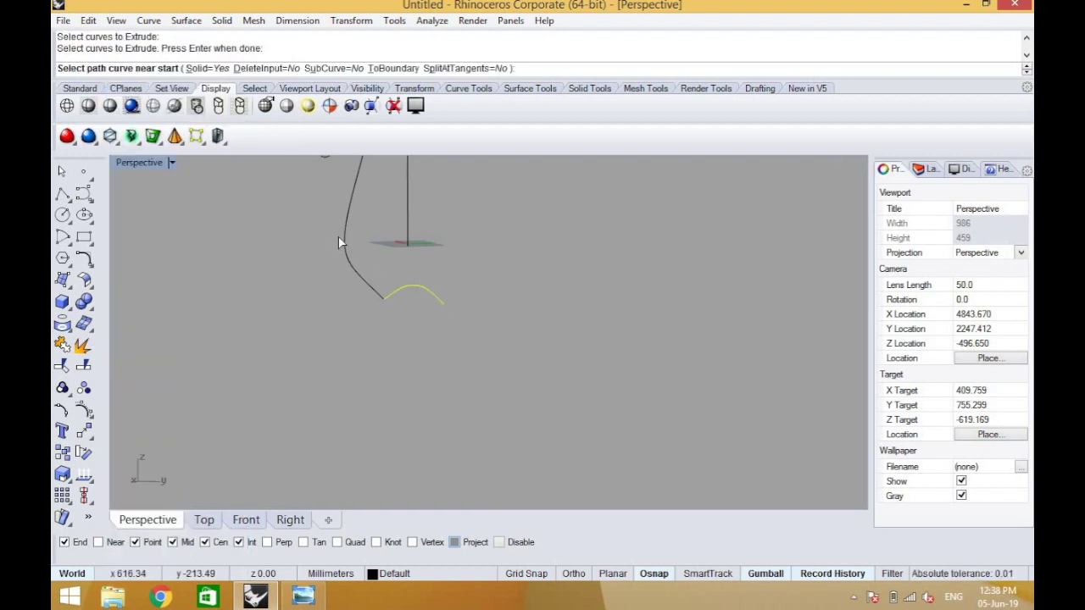
{"action": "left_click", "coordinate": [343, 238]}
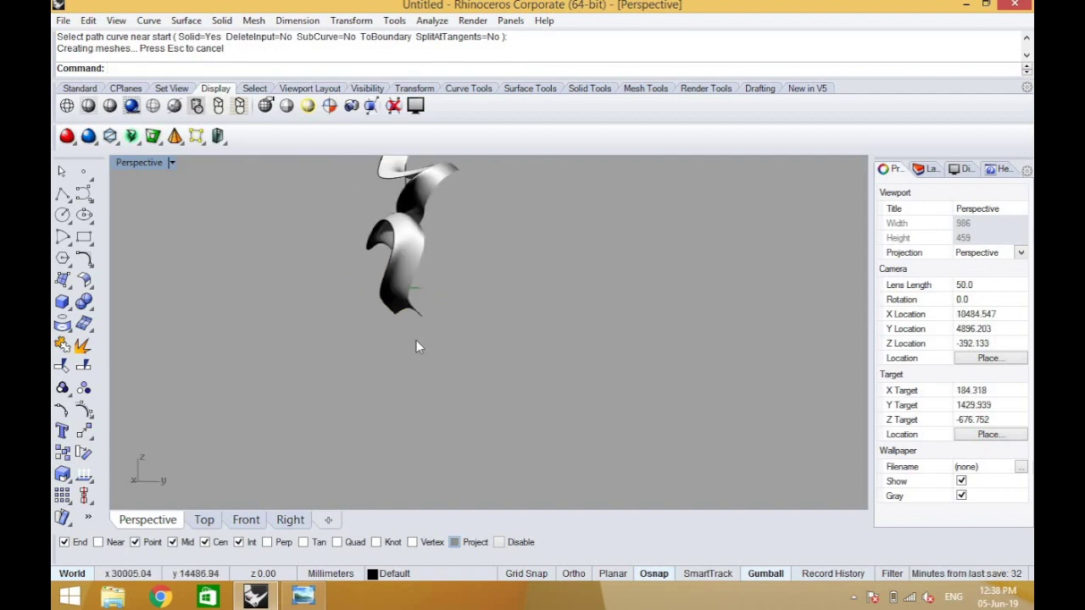
- Turn on the control points of the arched profile at the ribbon's lower end
{"action": "right_click_drag", "start_coordinate": [416, 346], "coordinate": [473, 236]}
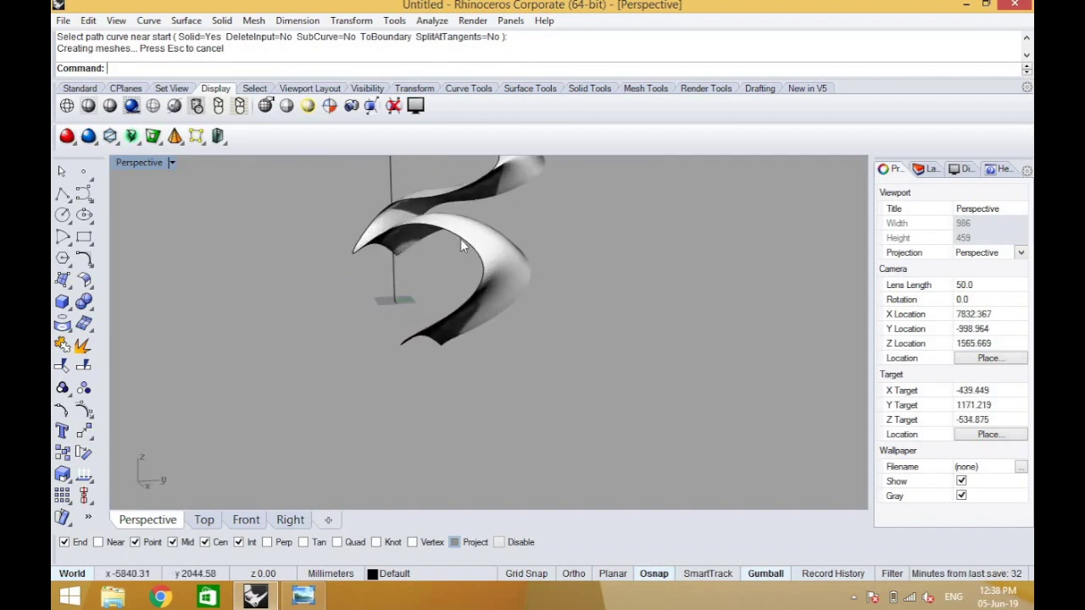
{"action": "left_click", "coordinate": [461, 239]}
{"action": "left_click", "coordinate": [431, 372]}
{"action": "scroll", "coordinate": [429, 338], "scroll_direction": "up", "scroll_amount": 5}
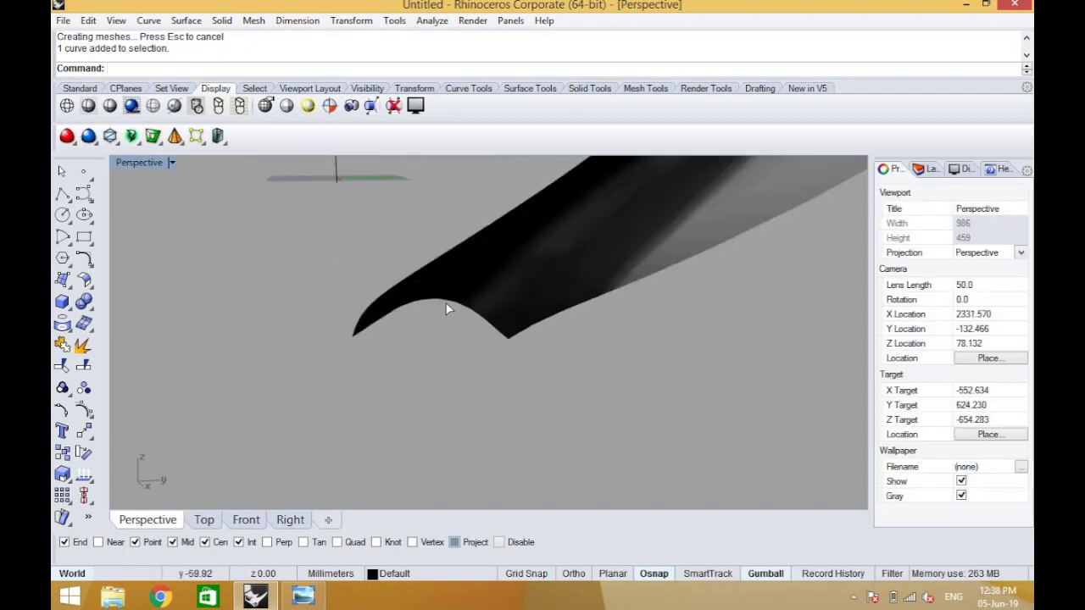
{"action": "left_click", "coordinate": [448, 309]}
{"action": "left_click", "coordinate": [84, 392]}
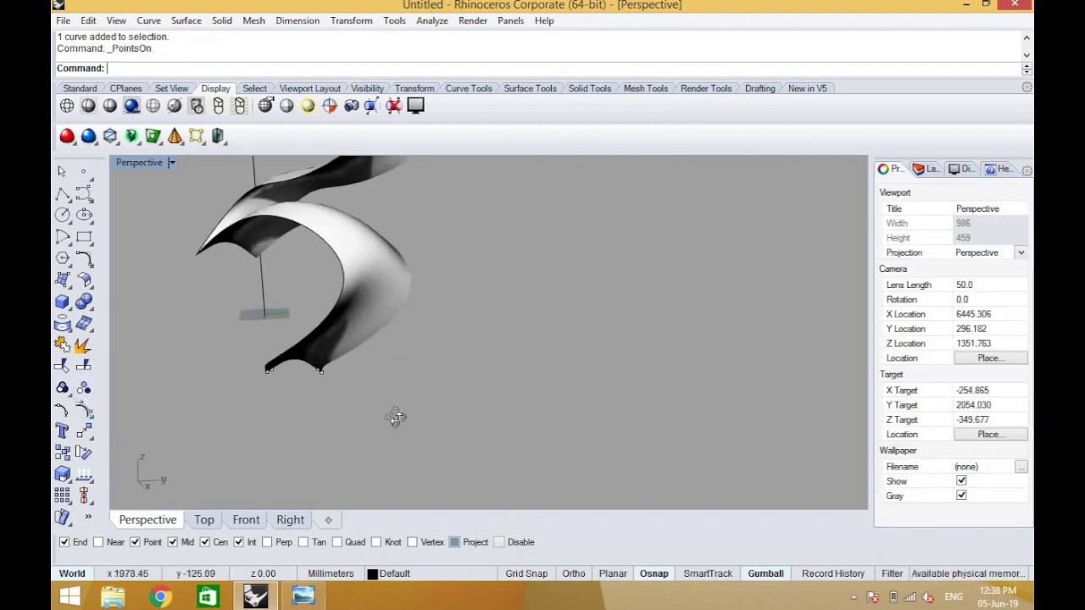
- Shift the two control points at one end of the arched profile outward to widen the ribbon
{"action": "right_click_drag", "start_coordinate": [218, 399], "coordinate": [716, 339]}
{"action": "scroll", "coordinate": [654, 374], "scroll_direction": "up", "scroll_amount": 5}
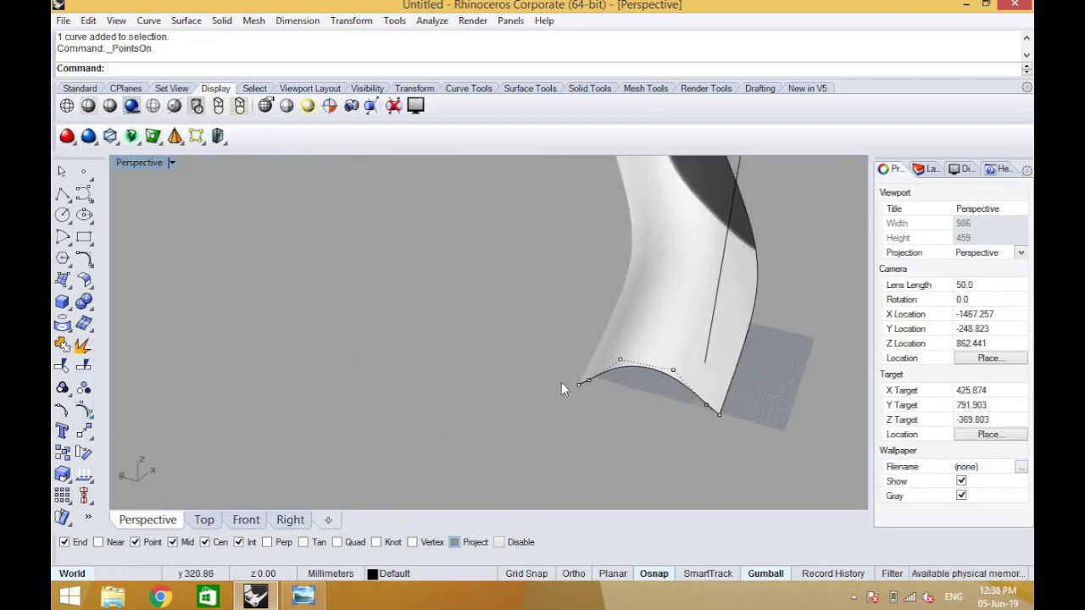
{"action": "left_click_drag", "start_coordinate": [536, 343], "coordinate": [599, 417]}
{"action": "left_click_drag", "start_coordinate": [540, 376], "coordinate": [485, 367]}
{"action": "right_click_drag", "start_coordinate": [619, 393], "coordinate": [614, 365]}
{"action": "scroll", "coordinate": [605, 360], "scroll_direction": "up", "scroll_amount": 5}
{"action": "mouse_move", "coordinate": [605, 360]}
{"action": "left_mouse_down"}
{"action": "mouse_move", "coordinate": [621, 388]}
{"action": "mouse_move", "coordinate": [609, 378]}
{"action": "left_mouse_up"}
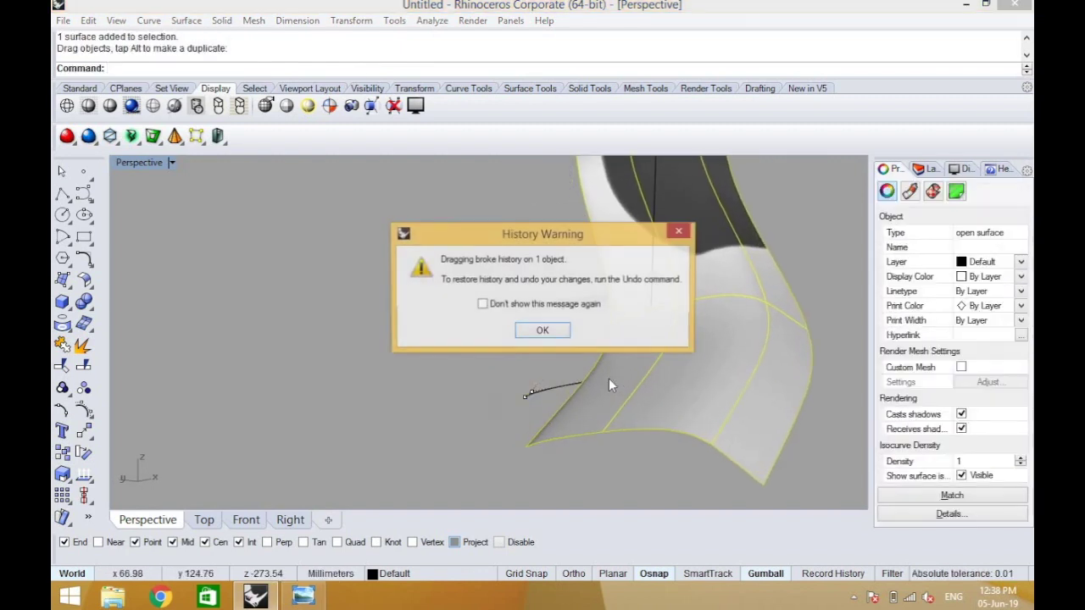
{"action": "key", "text": "Return"}
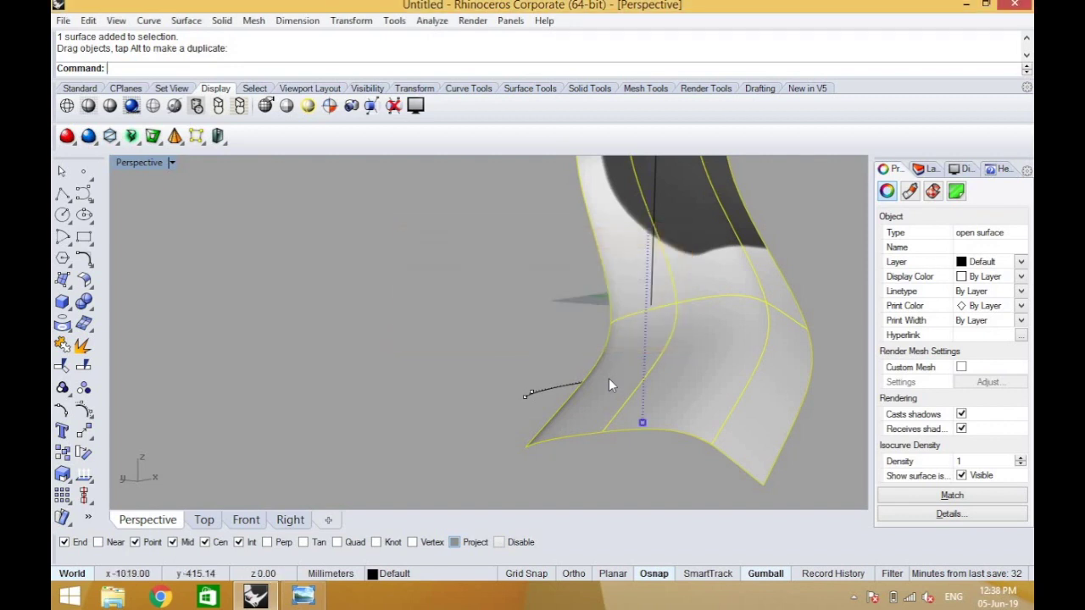
{"action": "type", "text": "Undo"}
{"action": "key", "text": "Return"}
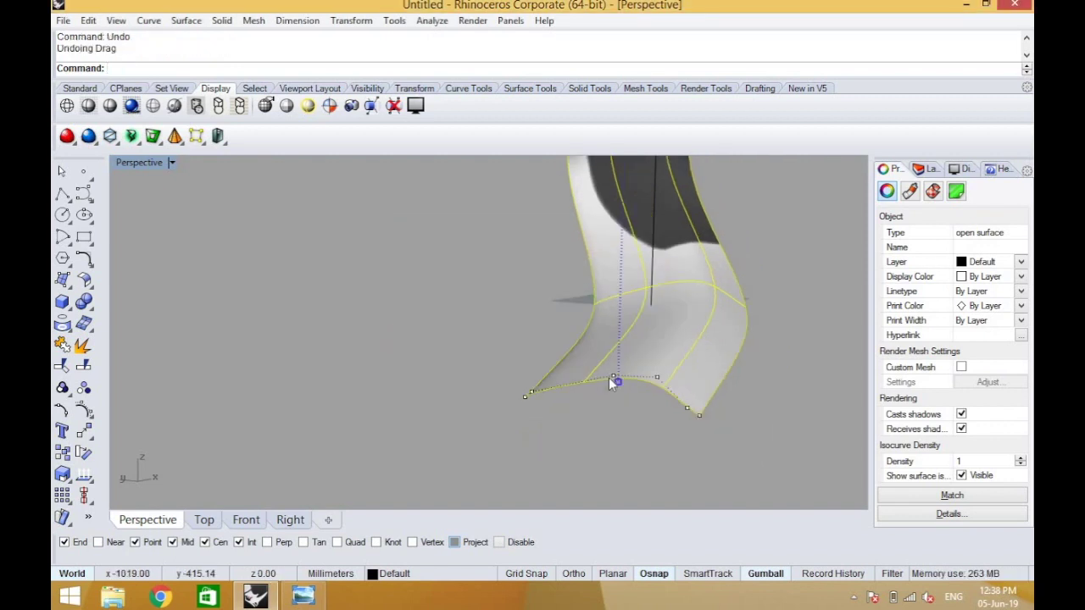
- Raise the profile's inner control point next to the widened end along the Z axis to arch the ribbon more
{"action": "left_click", "coordinate": [613, 375]}
{"action": "scroll", "coordinate": [614, 383], "scroll_direction": "up", "scroll_amount": 6}
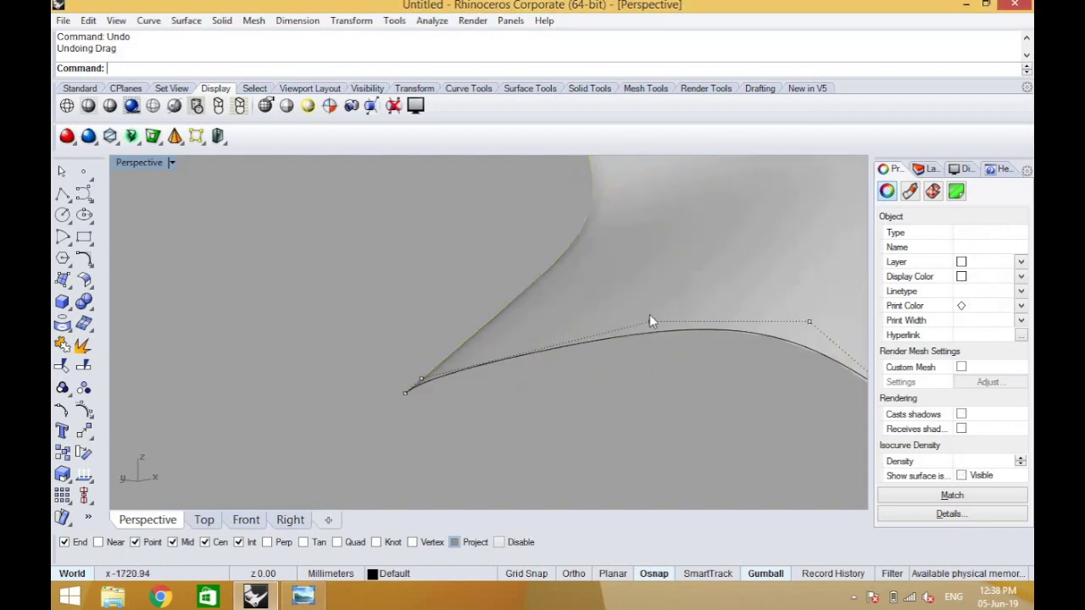
{"action": "left_click", "coordinate": [651, 320]}
{"action": "left_click", "coordinate": [652, 320]}
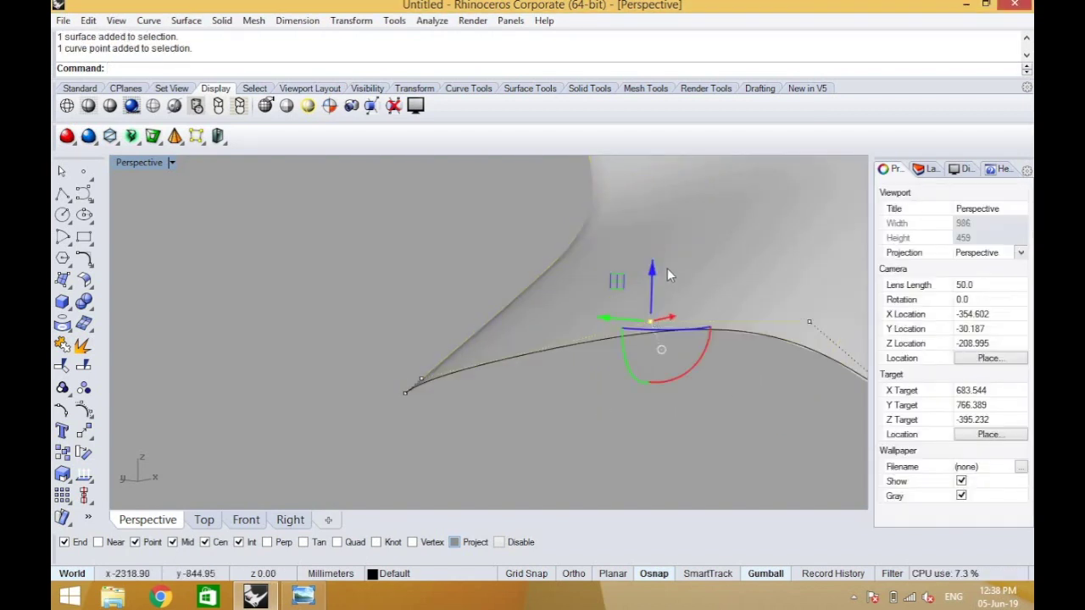
{"action": "left_click_drag", "start_coordinate": [657, 267], "coordinate": [649, 200]}
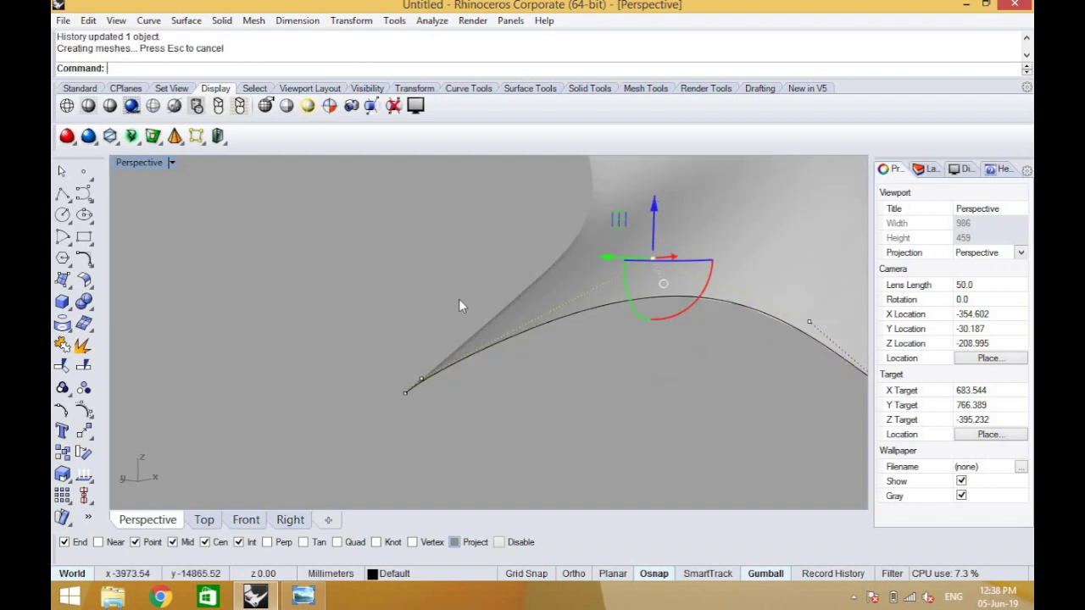
- Turn on the control points of the winding path curve that the ribbon follows
{"action": "scroll", "coordinate": [459, 304], "scroll_direction": "down", "scroll_amount": 12}
{"action": "right_click_drag", "start_coordinate": [612, 341], "coordinate": [545, 301]}
{"action": "right_click_drag", "start_coordinate": [479, 295], "coordinate": [391, 315]}
{"action": "scroll", "coordinate": [249, 327], "scroll_direction": "down", "scroll_amount": 8}
{"action": "scroll", "coordinate": [392, 320], "scroll_direction": "up", "scroll_amount": 5}
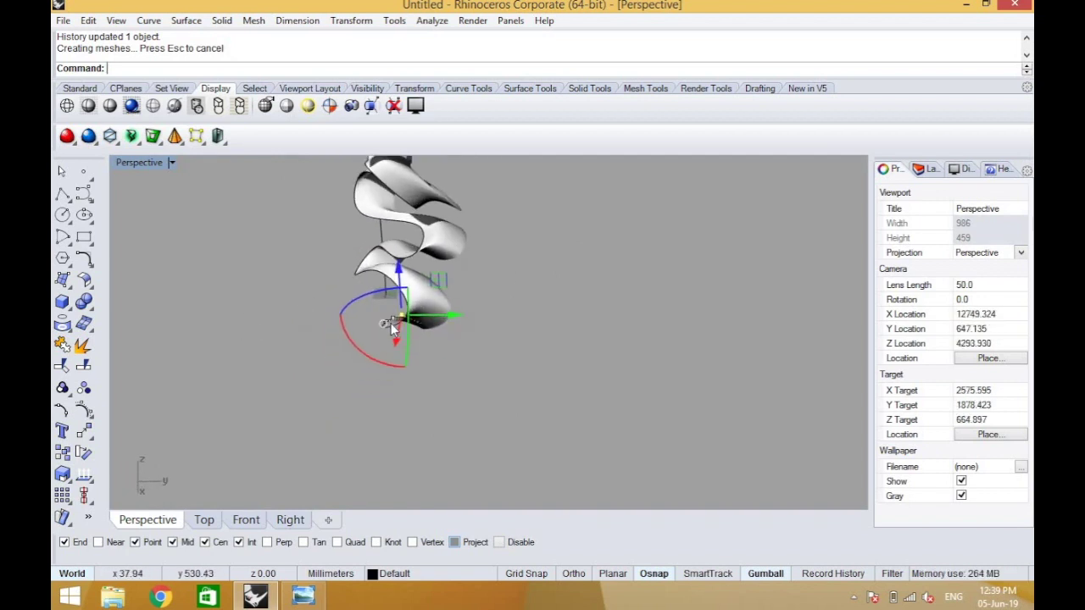
{"action": "left_click", "coordinate": [367, 268]}
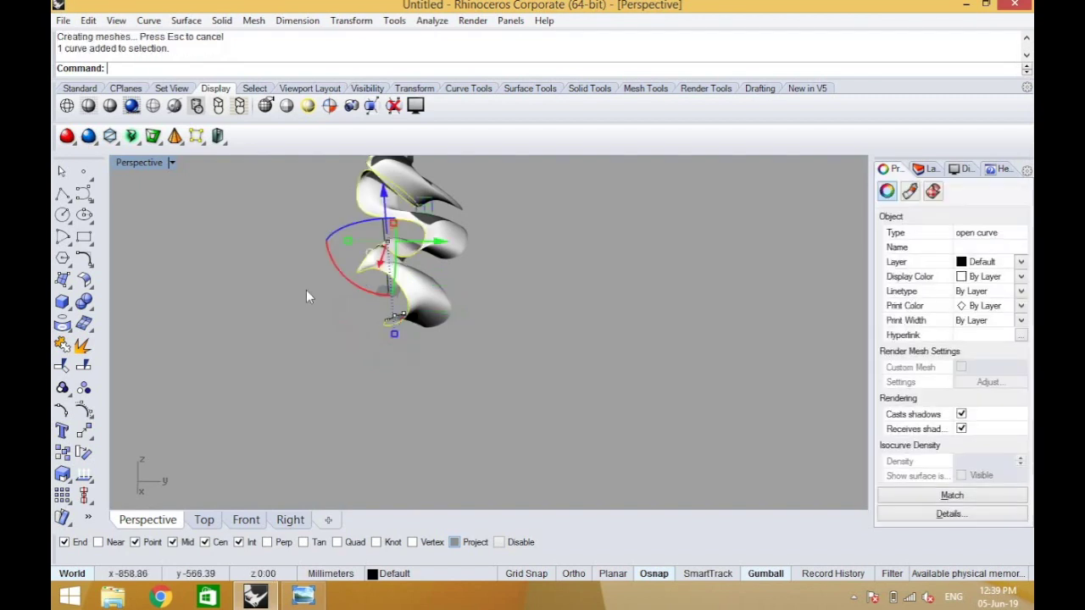
{"action": "left_click", "coordinate": [84, 410]}
- Pull the path's control point at the lowest bend inward along the Y axis to tighten the ribbon's bottom turn
{"action": "right_click_drag", "start_coordinate": [446, 358], "coordinate": [477, 337]}
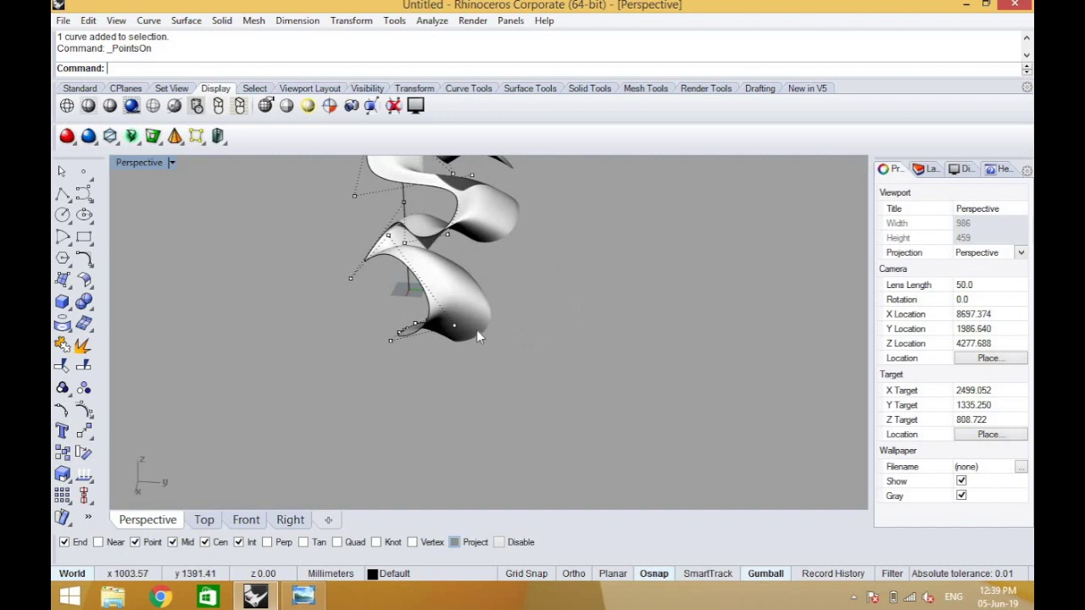
{"action": "left_click", "coordinate": [456, 329]}
{"action": "left_click_drag", "start_coordinate": [513, 328], "coordinate": [430, 325]}
- Try pulling the path's control point at the next bend up inward along the Y axis, and undo the move
{"action": "right_click_drag", "start_coordinate": [513, 384], "coordinate": [549, 394]}
{"action": "scroll", "coordinate": [549, 389], "scroll_direction": "down", "scroll_amount": 8}
{"action": "scroll", "coordinate": [487, 337], "scroll_direction": "up", "scroll_amount": 6}
{"action": "right_click_drag", "start_coordinate": [533, 344], "coordinate": [523, 344]}
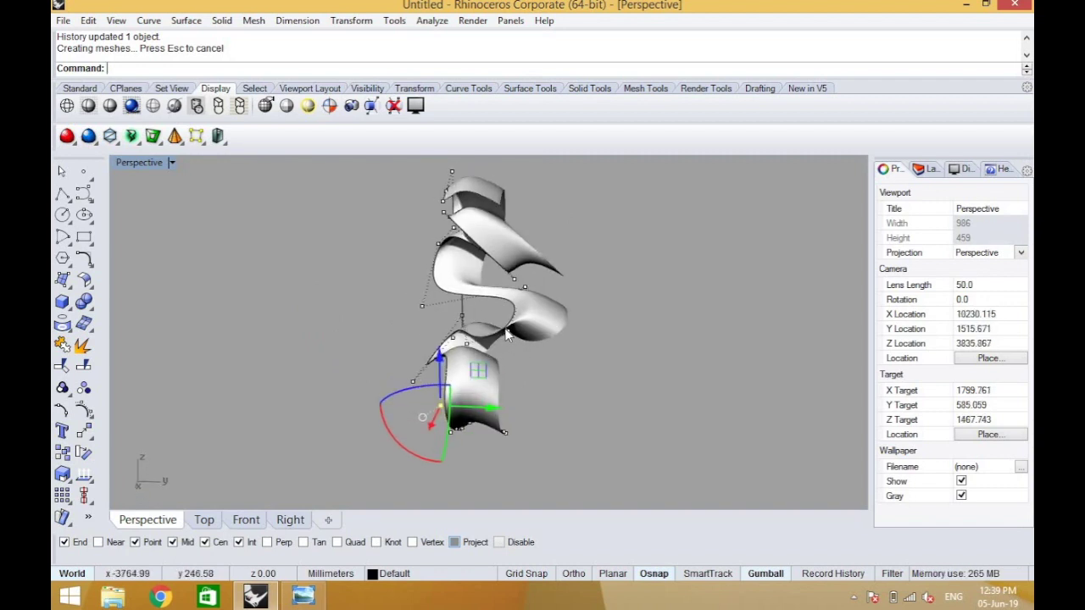
{"action": "left_click", "coordinate": [509, 332]}
{"action": "left_click_drag", "start_coordinate": [536, 338], "coordinate": [501, 329]}
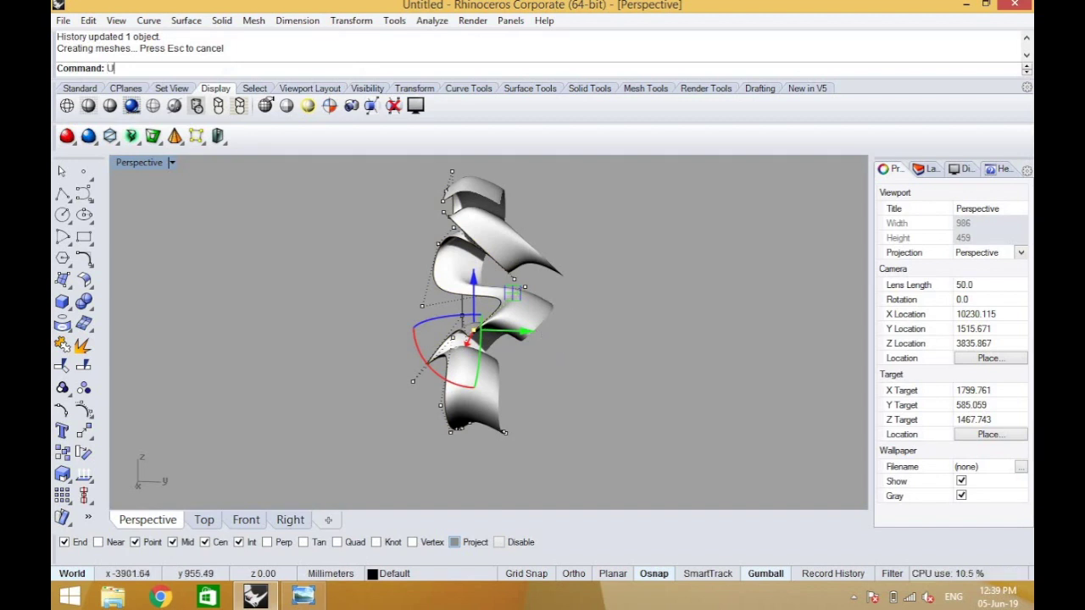
{"action": "type", "text": "ndo"}
{"action": "key", "text": "Return"}
- Raise the path's control point above the middle bend along the Z axis and pull it inward along the Y axis
{"action": "right_click_drag", "start_coordinate": [555, 374], "coordinate": [412, 307]}
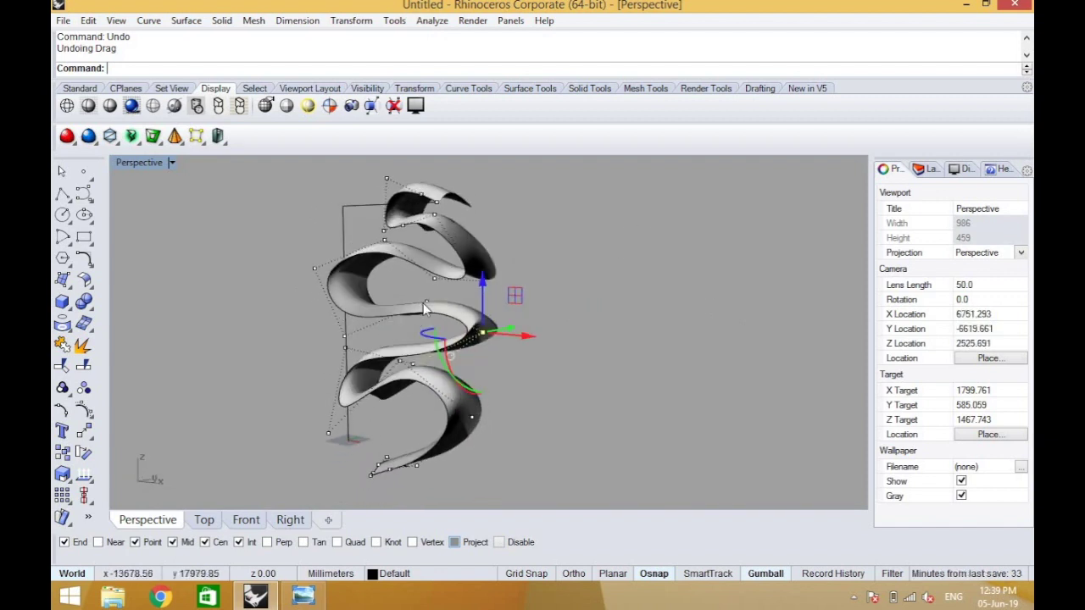
{"action": "left_click", "coordinate": [427, 307]}
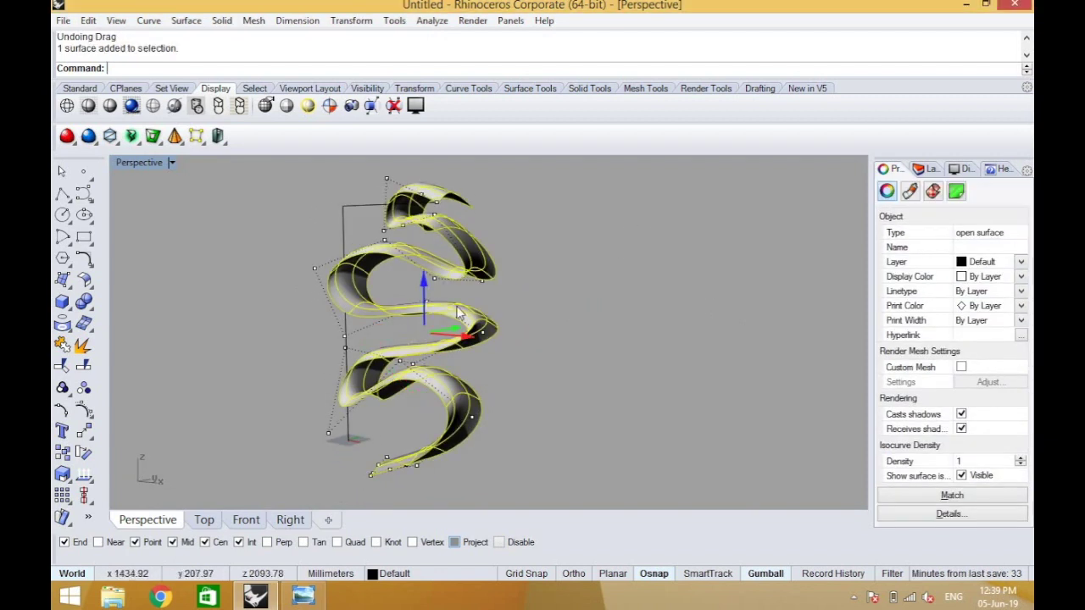
{"action": "right_click_drag", "start_coordinate": [445, 311], "coordinate": [646, 322]}
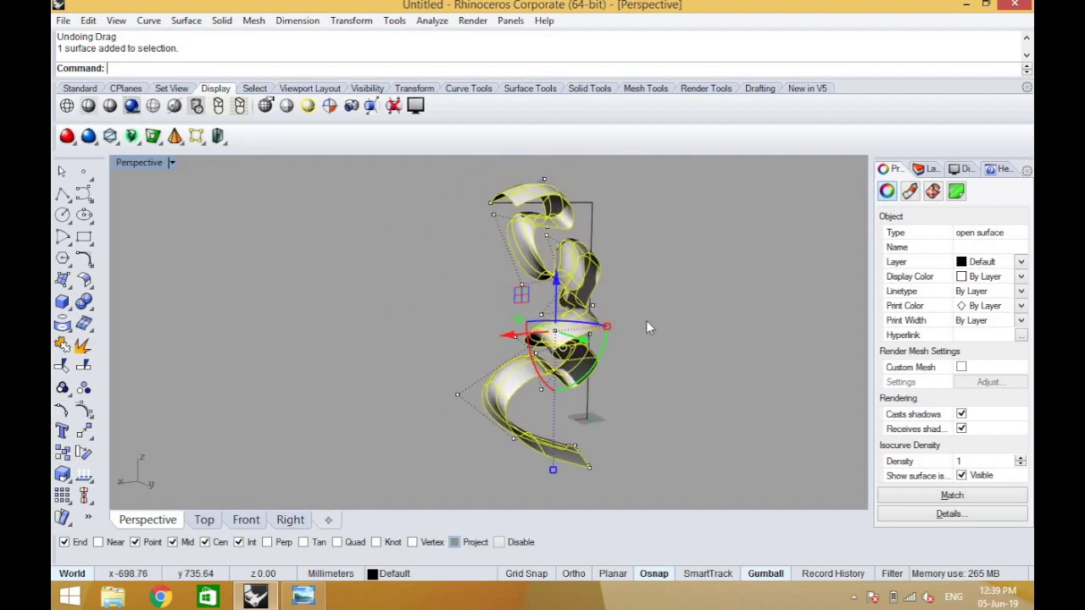
{"action": "left_click", "coordinate": [618, 312]}
{"action": "left_click", "coordinate": [593, 307]}
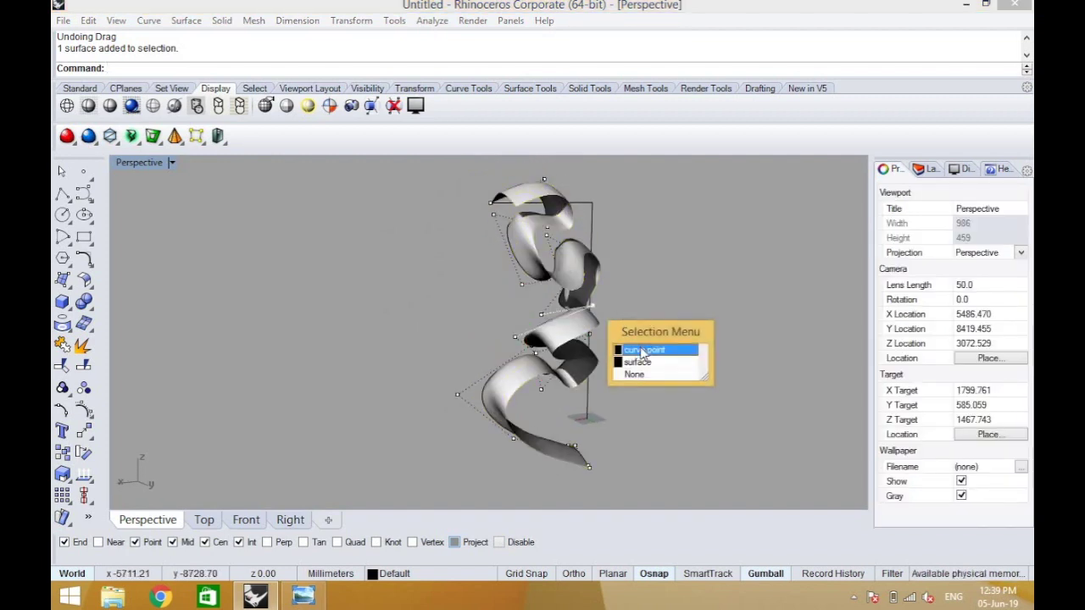
{"action": "left_click", "coordinate": [629, 349]}
{"action": "left_click_drag", "start_coordinate": [596, 253], "coordinate": [596, 233]}
{"action": "right_click_drag", "start_coordinate": [587, 344], "coordinate": [601, 293]}
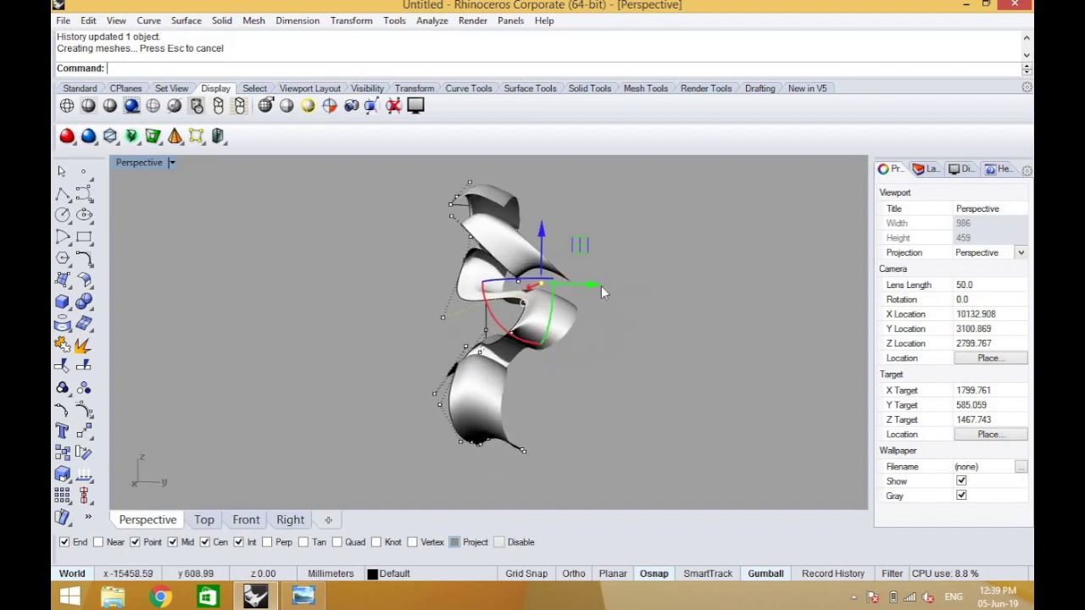
{"action": "left_click_drag", "start_coordinate": [589, 286], "coordinate": [559, 286]}
- Try pulling the same path control point farther sideways to reshape the middle bend, and undo the move
{"action": "right_click_drag", "start_coordinate": [590, 315], "coordinate": [473, 301]}
{"action": "right_click_drag", "start_coordinate": [547, 312], "coordinate": [592, 299]}
{"action": "left_click_drag", "start_coordinate": [564, 295], "coordinate": [480, 290]}
{"action": "type", "text": "Undo"}
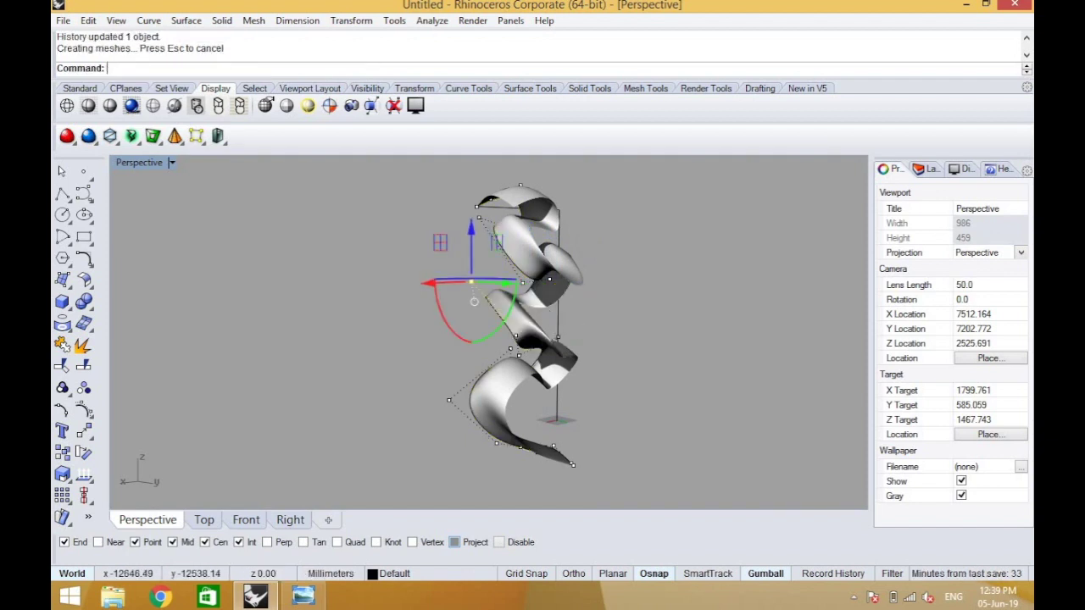
{"action": "key", "text": "Return"}
- Shift the path's next control point down, at the middle bend, inward along the Y axis and back along the X axis
{"action": "right_click_drag", "start_coordinate": [593, 342], "coordinate": [513, 338]}
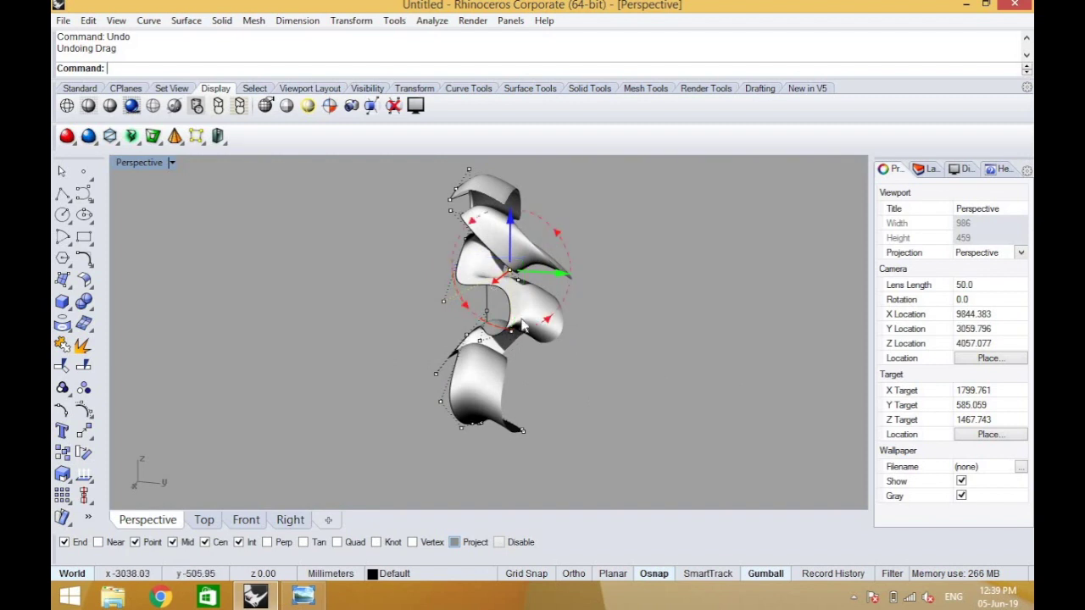
{"action": "right_click_drag", "start_coordinate": [587, 375], "coordinate": [519, 346]}
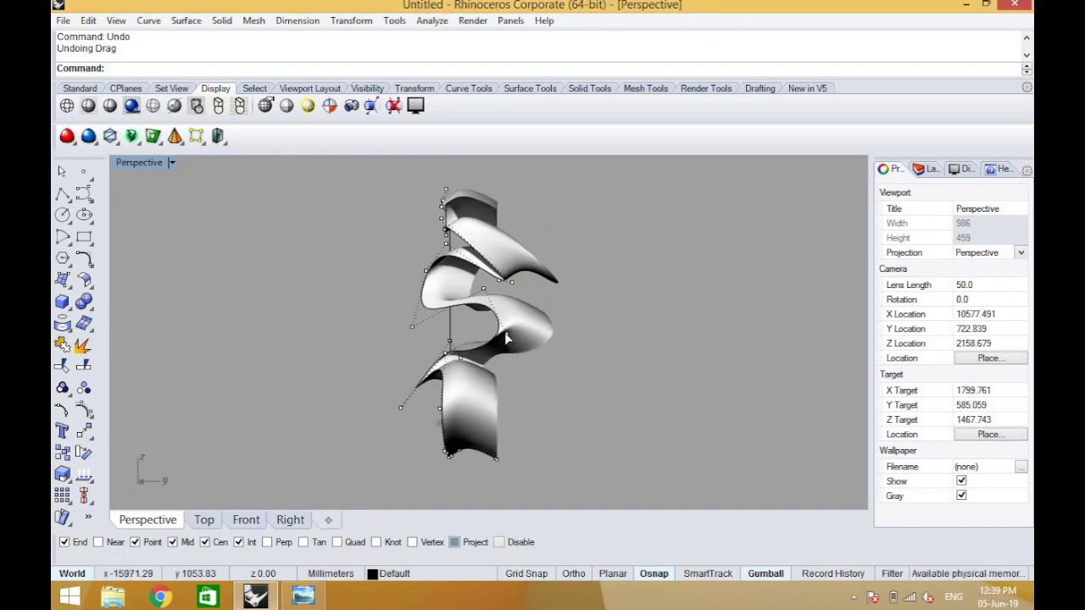
{"action": "left_click", "coordinate": [506, 336]}
{"action": "left_click_drag", "start_coordinate": [550, 337], "coordinate": [539, 360]}
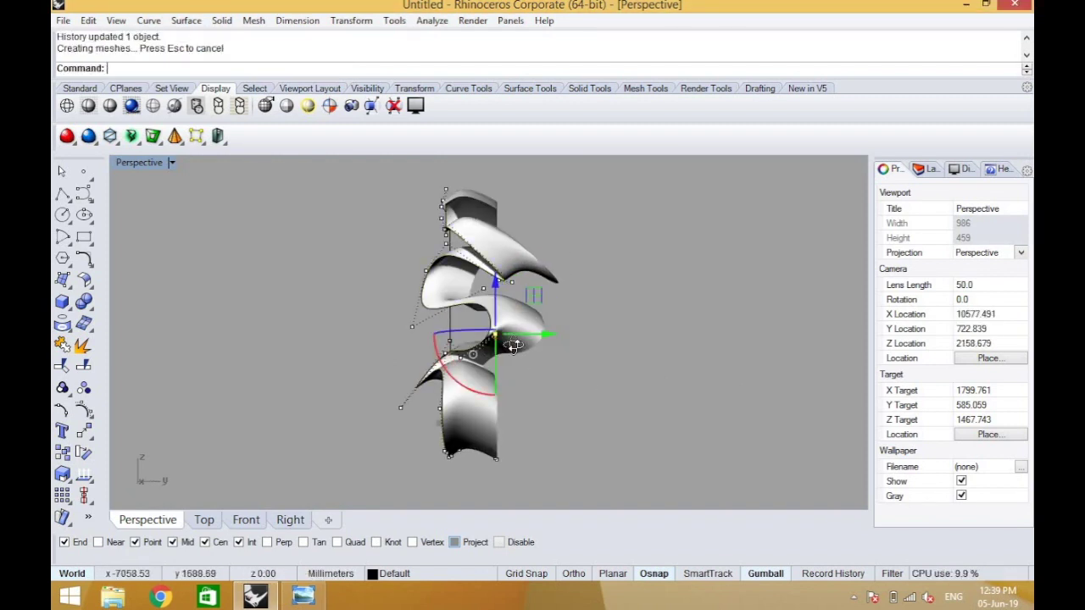
{"action": "mouse_move", "coordinate": [513, 344]}
{"action": "right_mouse_down"}
{"action": "mouse_move", "coordinate": [446, 310]}
{"action": "mouse_move", "coordinate": [387, 358]}
{"action": "mouse_move", "coordinate": [340, 339]}
{"action": "mouse_move", "coordinate": [296, 288]}
{"action": "mouse_move", "coordinate": [462, 339]}
{"action": "mouse_move", "coordinate": [625, 370]}
{"action": "mouse_move", "coordinate": [459, 371]}
{"action": "mouse_move", "coordinate": [412, 387]}
{"action": "mouse_move", "coordinate": [382, 424]}
{"action": "mouse_move", "coordinate": [515, 353]}
{"action": "mouse_move", "coordinate": [510, 335]}
{"action": "right_mouse_up"}
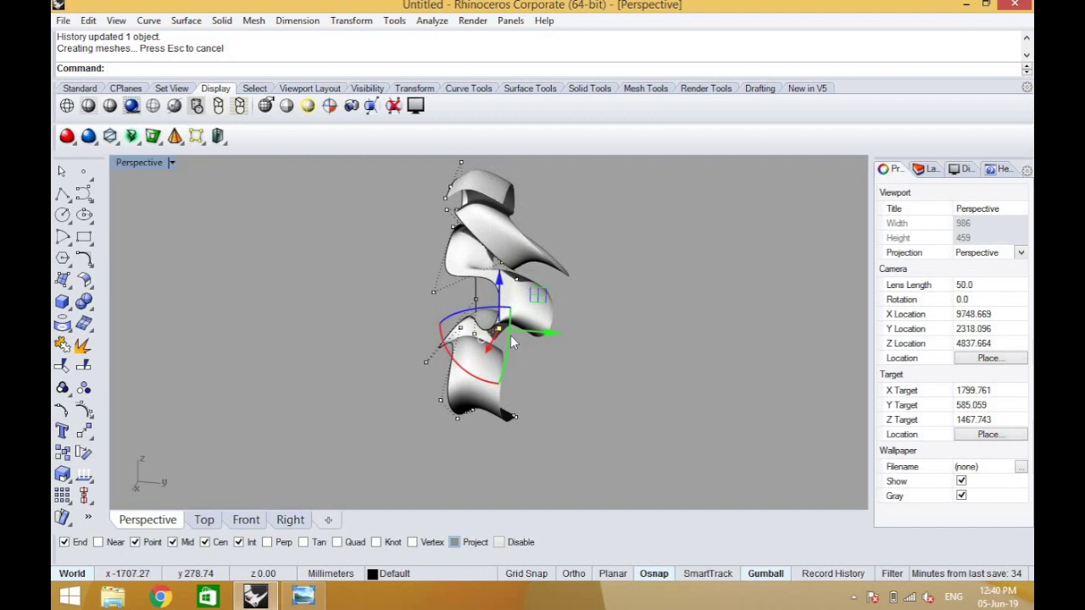
{"action": "left_click_drag", "start_coordinate": [488, 350], "coordinate": [500, 327]}
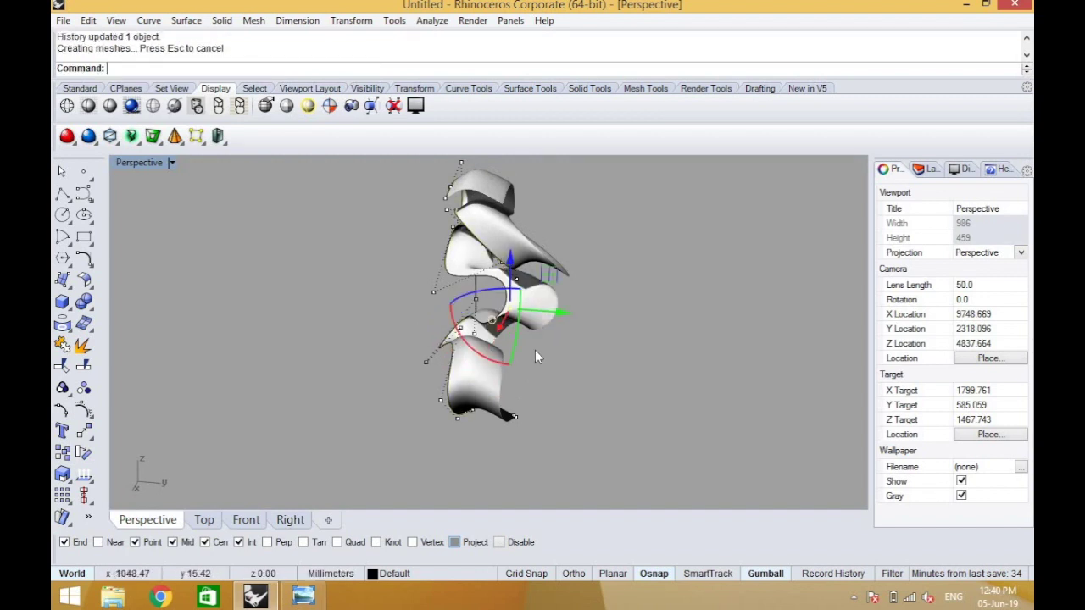
{"action": "right_click_drag", "start_coordinate": [595, 345], "coordinate": [509, 354]}
{"action": "scroll", "coordinate": [555, 366], "scroll_direction": "up", "scroll_amount": 8}
{"action": "left_click_drag", "start_coordinate": [481, 329], "coordinate": [413, 349]}
{"action": "right_click_drag", "start_coordinate": [592, 364], "coordinate": [488, 325]}
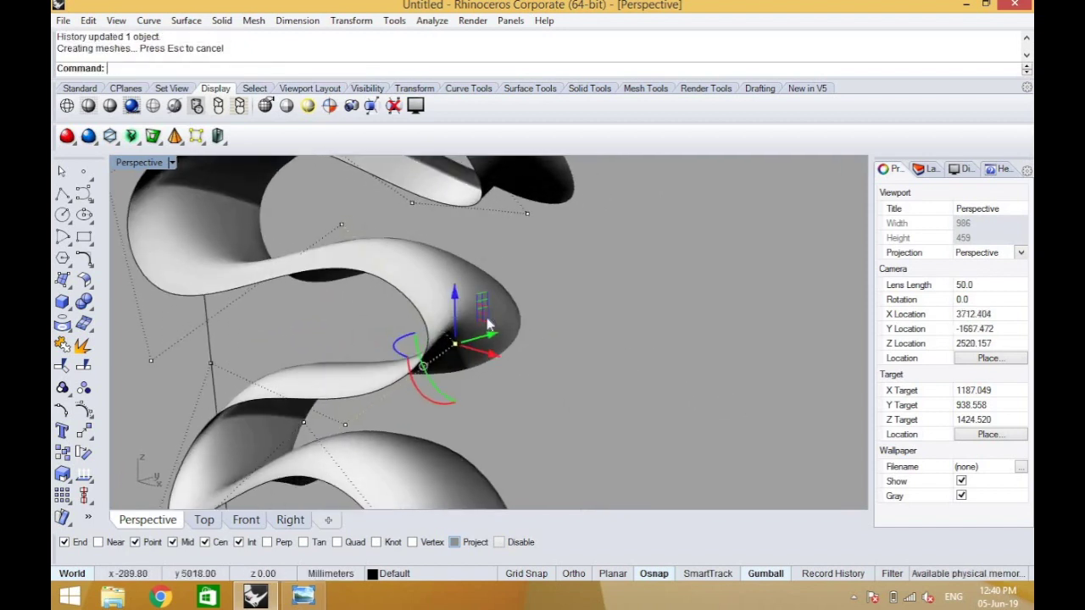
{"action": "right_click_drag", "start_coordinate": [423, 314], "coordinate": [475, 276]}
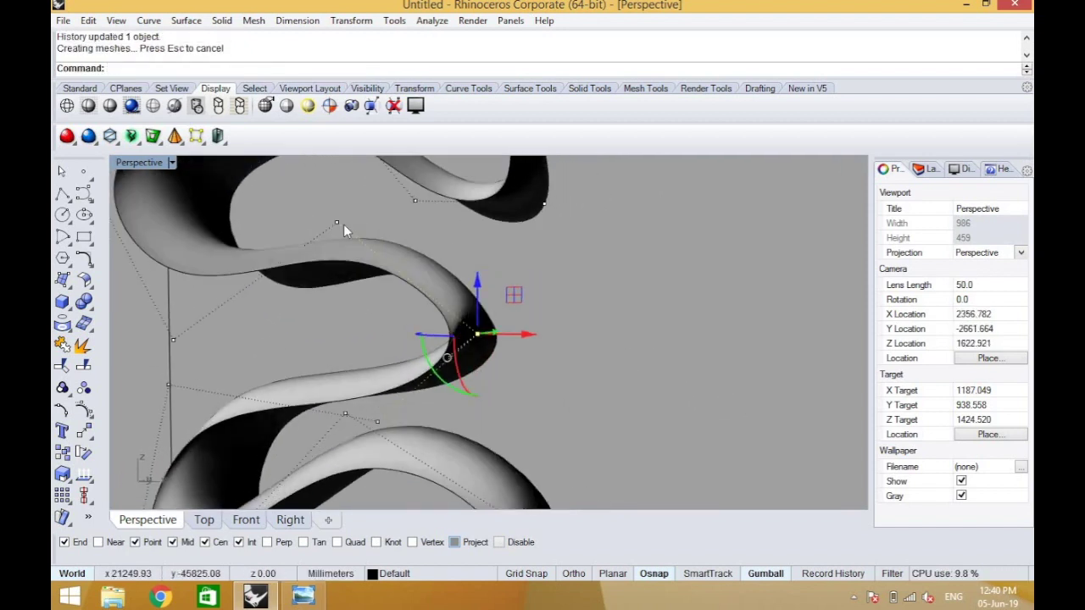
- Move the path's control point above the middle bend inward along the Y axis and about 668 mm along the X axis
{"action": "left_click", "coordinate": [337, 223]}
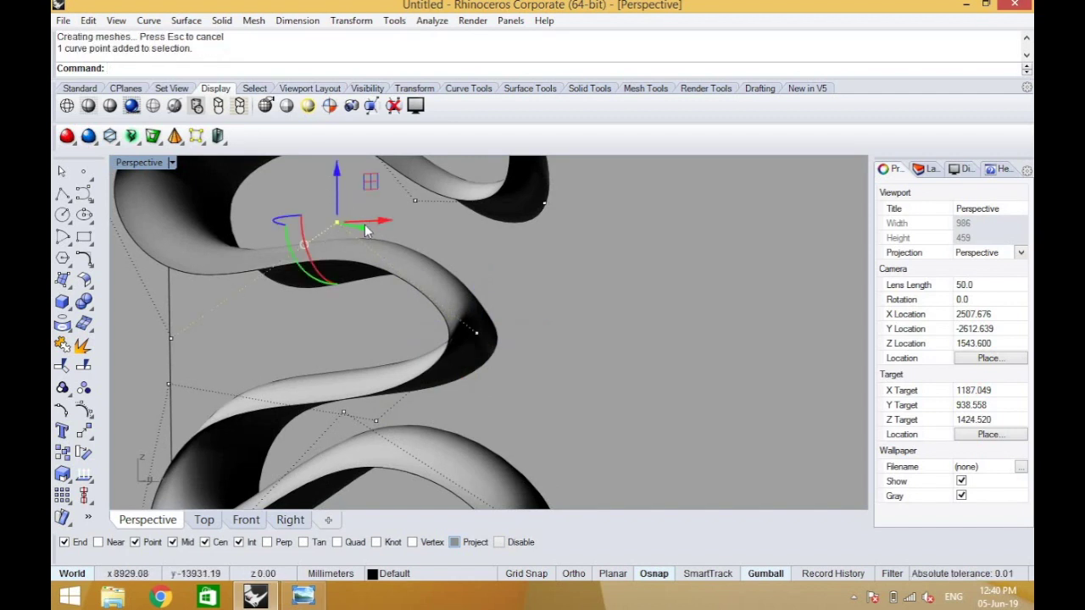
{"action": "left_click_drag", "start_coordinate": [364, 222], "coordinate": [328, 231]}
{"action": "right_click_drag", "start_coordinate": [504, 292], "coordinate": [339, 237]}
{"action": "left_click_drag", "start_coordinate": [361, 235], "coordinate": [415, 235]}
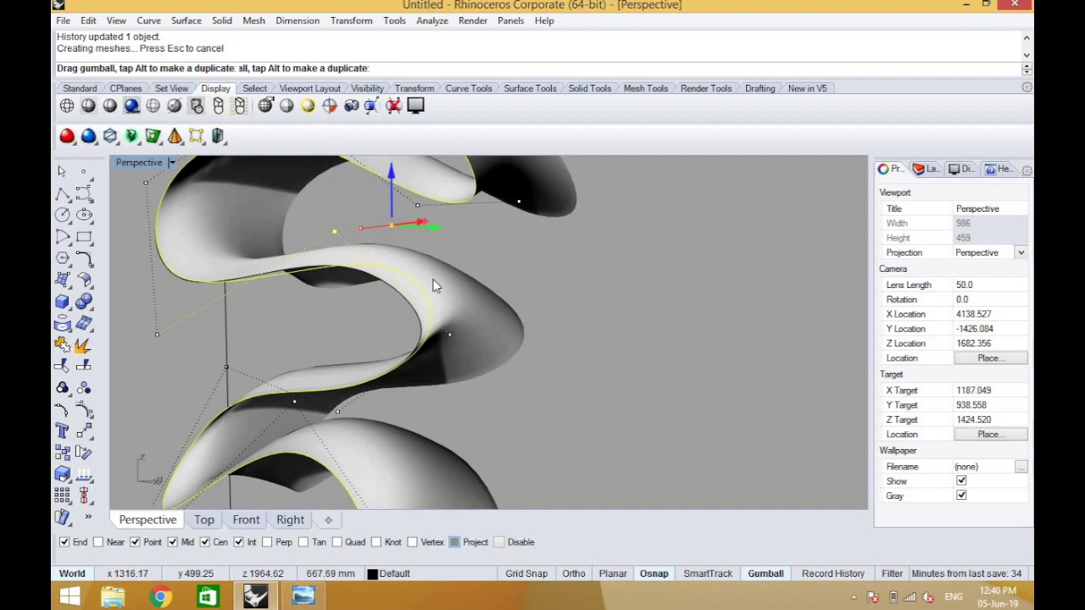
- Lower the profile's middle control point along the Z axis, and raise it again to arch the ribbon's bottom end
{"action": "right_click_drag", "start_coordinate": [406, 330], "coordinate": [310, 385]}
{"action": "scroll", "coordinate": [312, 387], "scroll_direction": "down", "scroll_amount": 7}
{"action": "right_click_drag", "start_coordinate": [525, 431], "coordinate": [487, 467]}
{"action": "scroll", "coordinate": [366, 496], "scroll_direction": "down", "scroll_amount": 2}
{"action": "scroll", "coordinate": [405, 460], "scroll_direction": "up", "scroll_amount": 5}
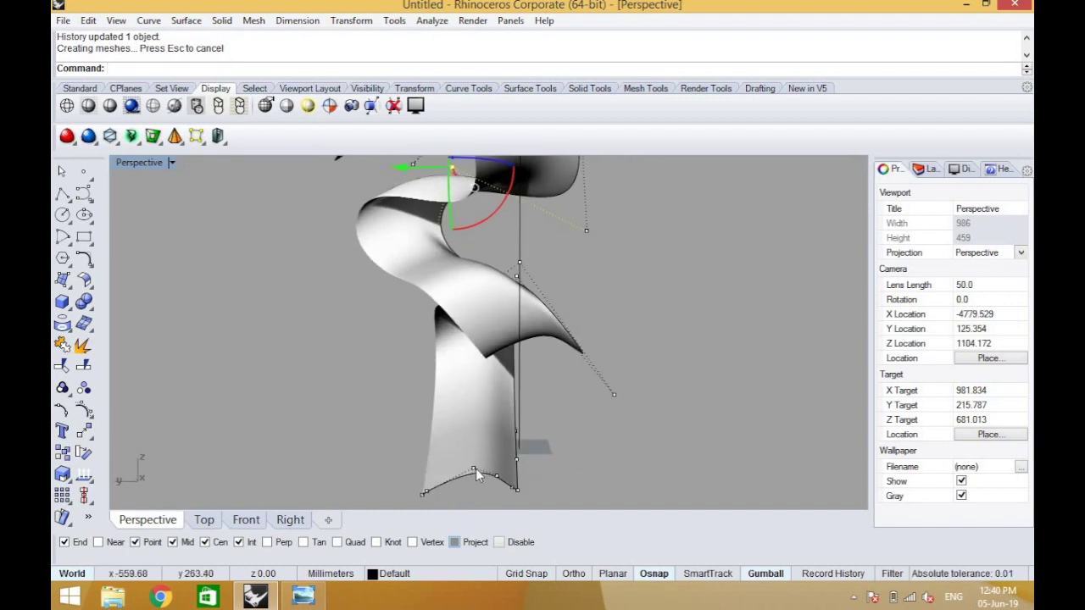
{"action": "left_click", "coordinate": [474, 469]}
{"action": "left_click_drag", "start_coordinate": [471, 441], "coordinate": [469, 473]}
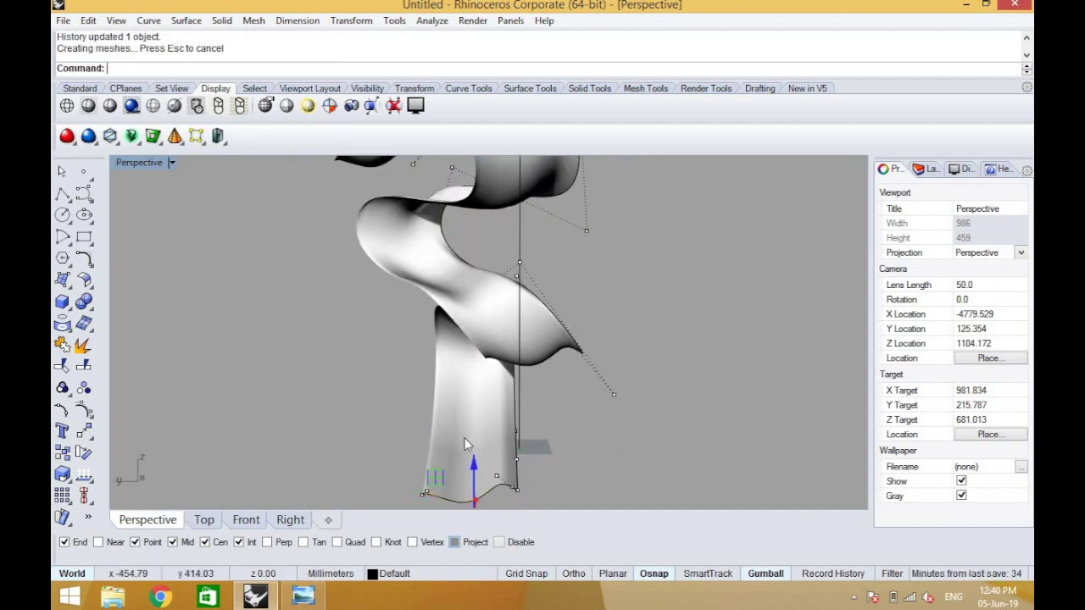
{"action": "scroll", "coordinate": [464, 438], "scroll_direction": "down", "scroll_amount": 4}
{"action": "right_click_drag", "start_coordinate": [465, 438], "coordinate": [464, 461]}
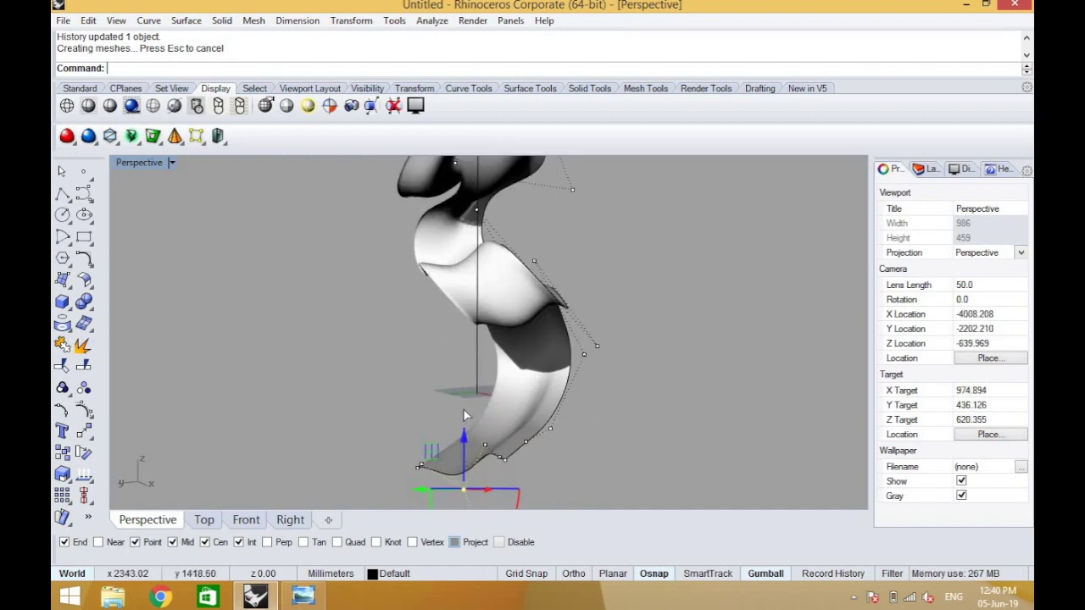
{"action": "left_click_drag", "start_coordinate": [464, 431], "coordinate": [459, 405]}
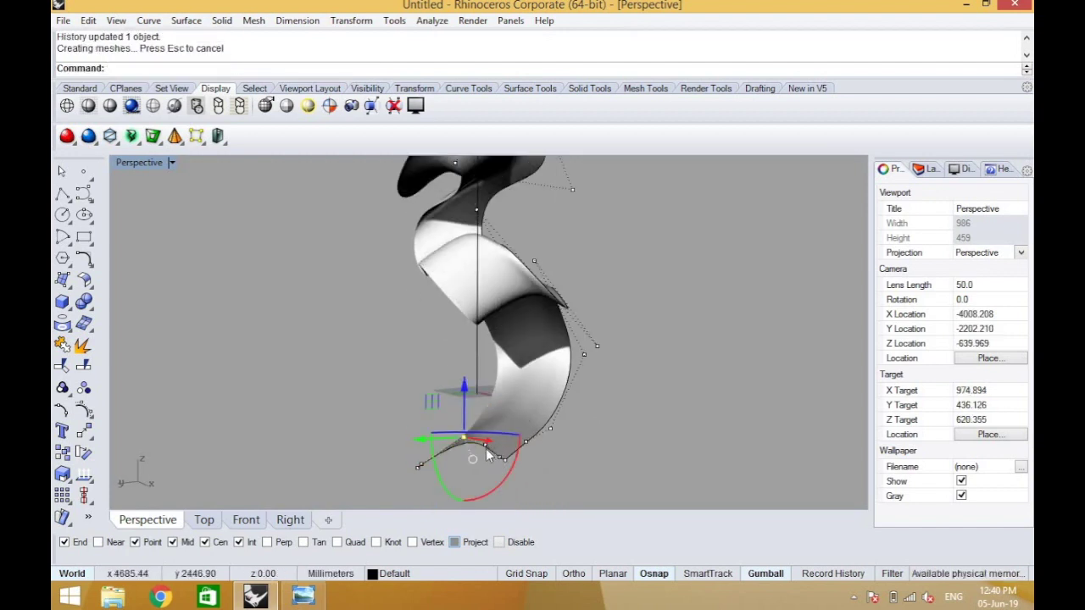
{"action": "left_click", "coordinate": [486, 403]}
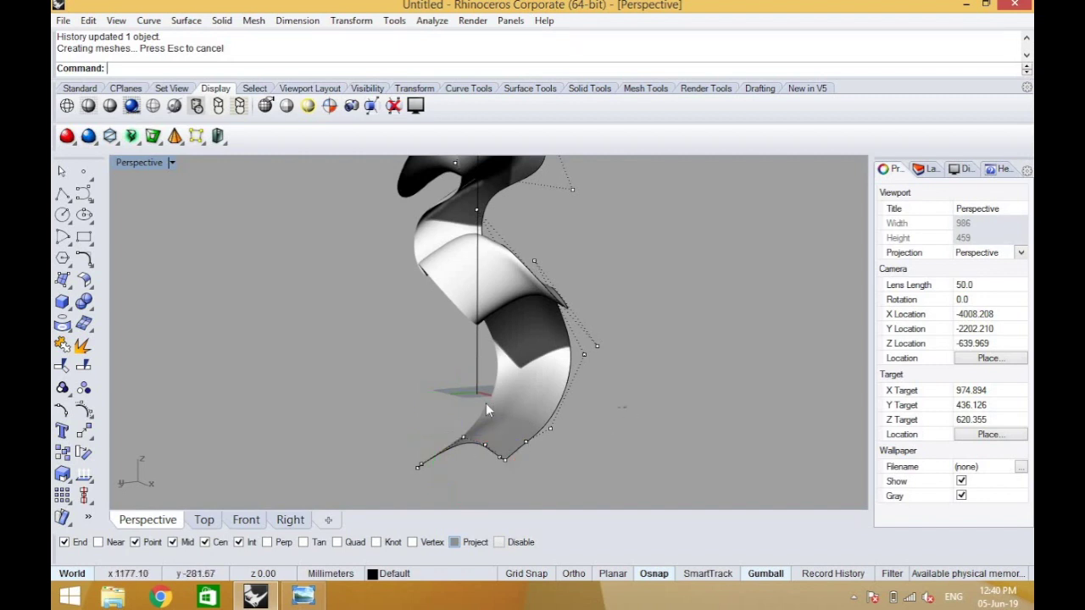
- Select the winding path curve along the ribbon's edge and turn on its control points
{"action": "scroll", "coordinate": [486, 403], "scroll_direction": "down", "scroll_amount": 10}
{"action": "right_click_drag", "start_coordinate": [486, 403], "coordinate": [589, 376]}
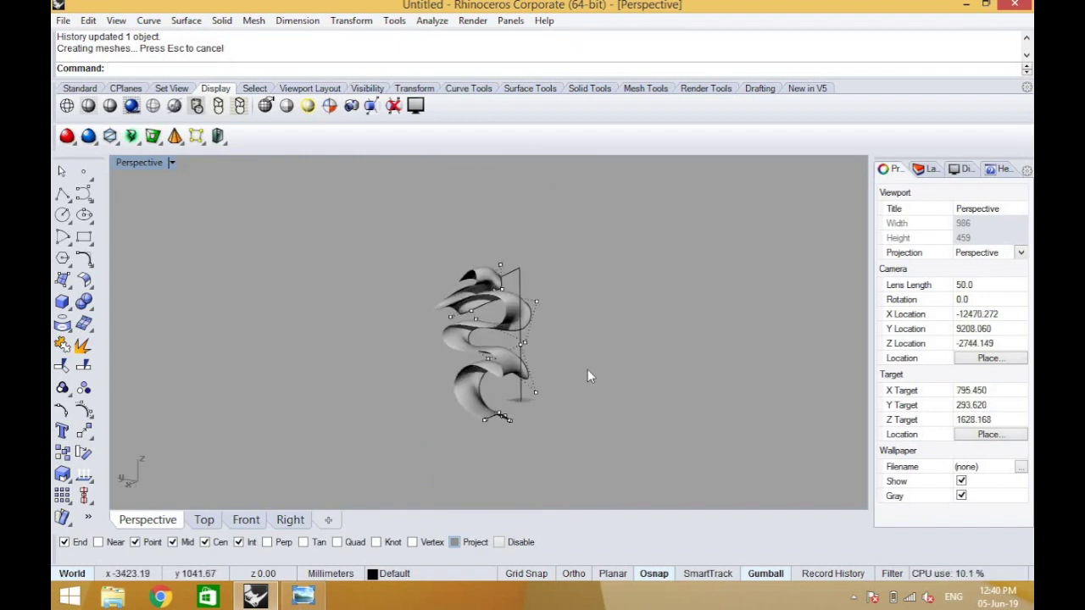
{"action": "scroll", "coordinate": [533, 357], "scroll_direction": "up", "scroll_amount": 6}
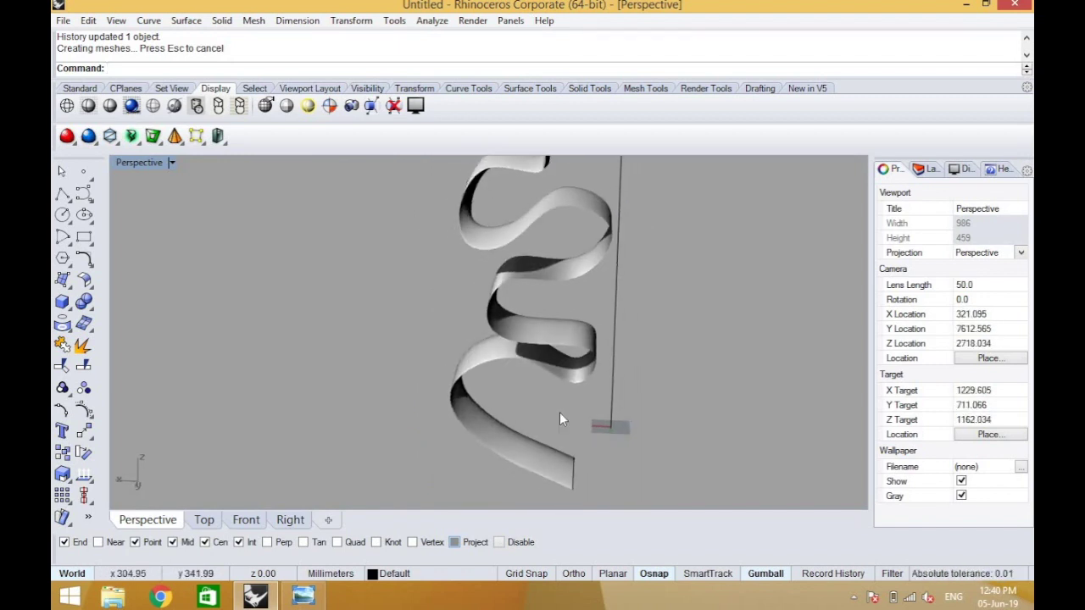
{"action": "right_click_drag", "start_coordinate": [559, 420], "coordinate": [454, 249]}
{"action": "left_click", "coordinate": [445, 255]}
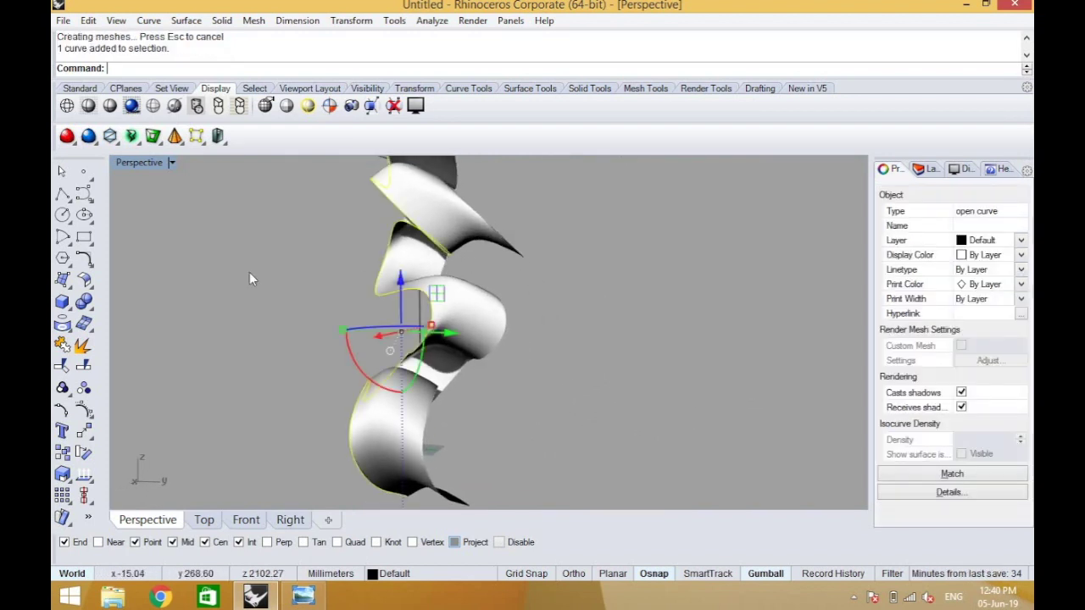
{"action": "left_click", "coordinate": [83, 410]}
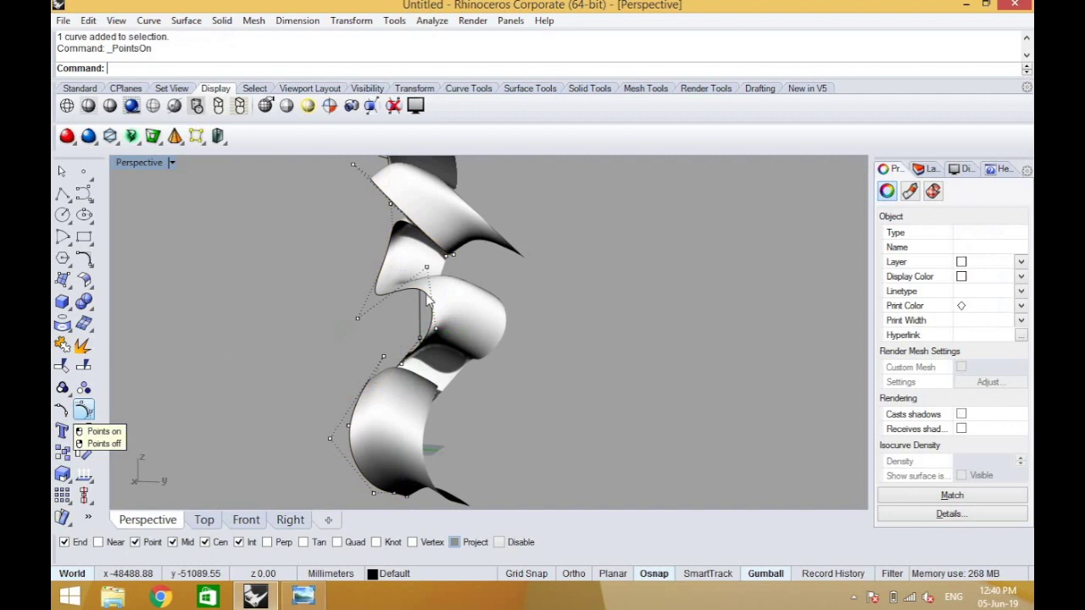
- Pull the path's control point at the upper bend inward along the Y axis, and turn off the path's control points
{"action": "right_click_drag", "start_coordinate": [582, 263], "coordinate": [434, 258]}
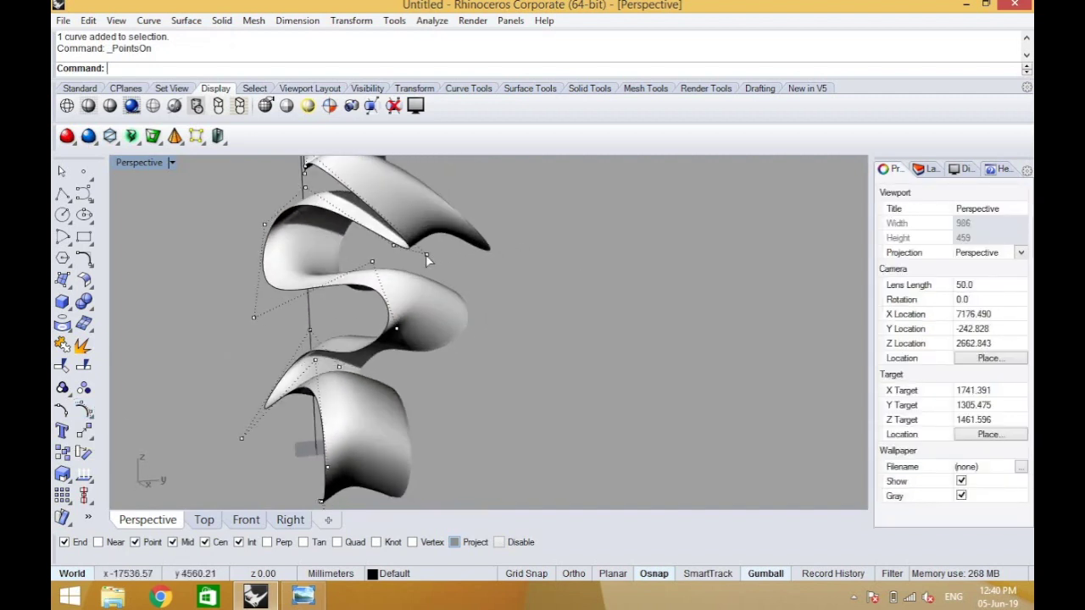
{"action": "left_click", "coordinate": [428, 256]}
{"action": "left_click_drag", "start_coordinate": [462, 256], "coordinate": [414, 261]}
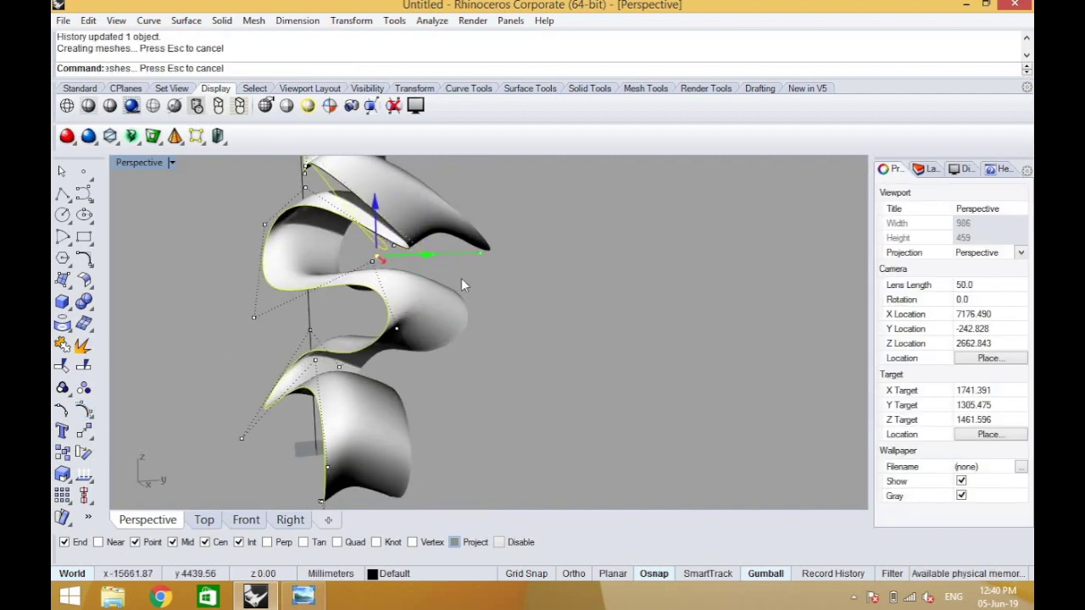
{"action": "right_click_drag", "start_coordinate": [468, 279], "coordinate": [396, 322]}
{"action": "key", "text": "Escape"}
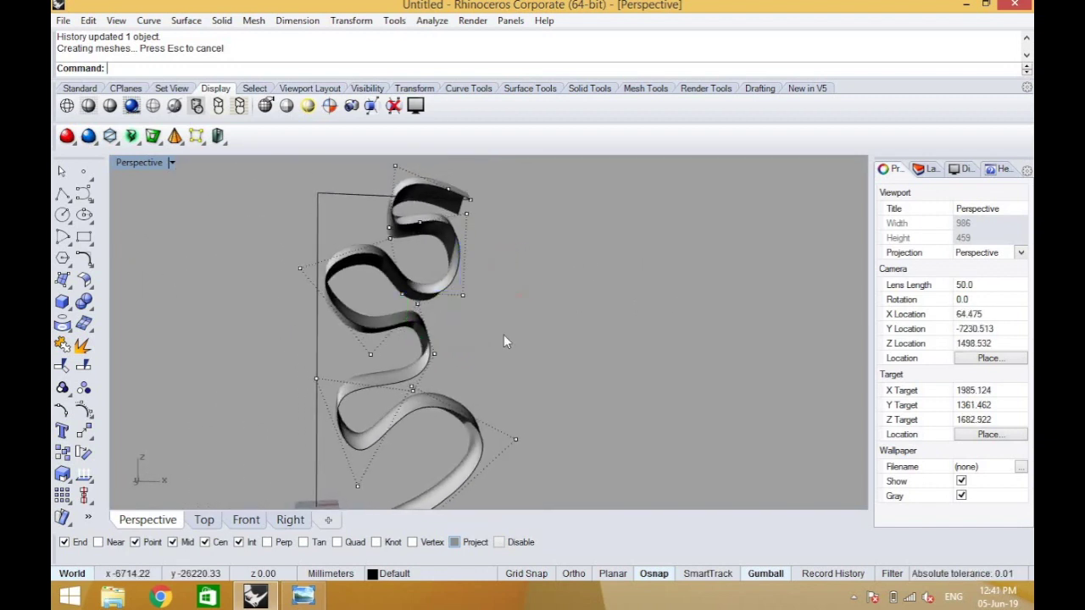
{"action": "key", "text": "Escape"}
- Turn on the bottom profile's control points and raise the points at its outer end along the Z axis
{"action": "scroll", "coordinate": [492, 360], "scroll_direction": "down", "scroll_amount": 6}
{"action": "scroll", "coordinate": [451, 412], "scroll_direction": "up", "scroll_amount": 4}
{"action": "right_click_drag", "start_coordinate": [451, 414], "coordinate": [536, 471]}
{"action": "scroll", "coordinate": [497, 440], "scroll_direction": "up", "scroll_amount": 4}
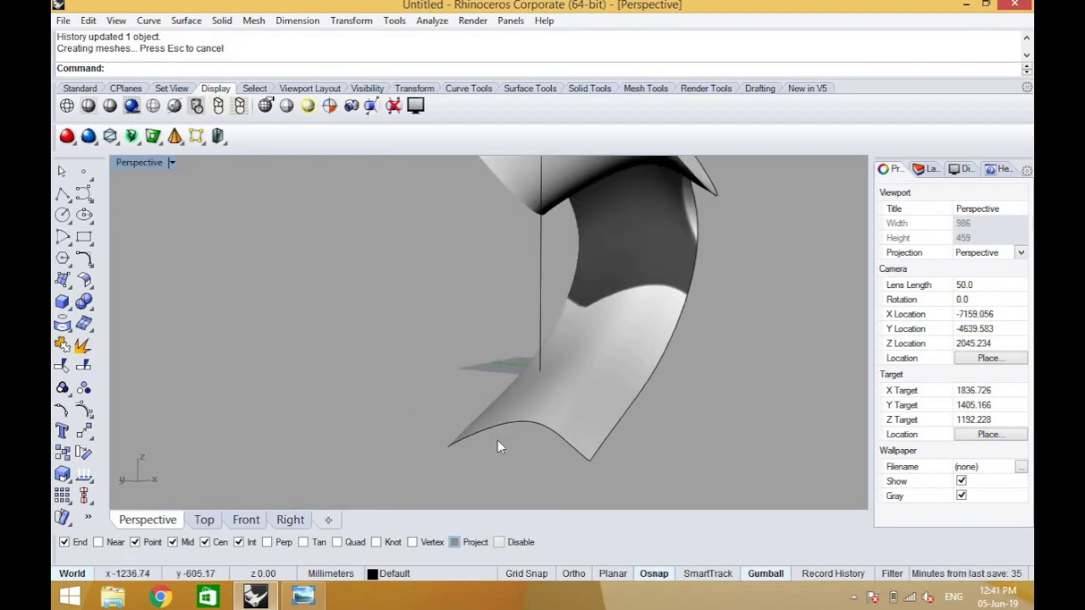
{"action": "left_click", "coordinate": [496, 430]}
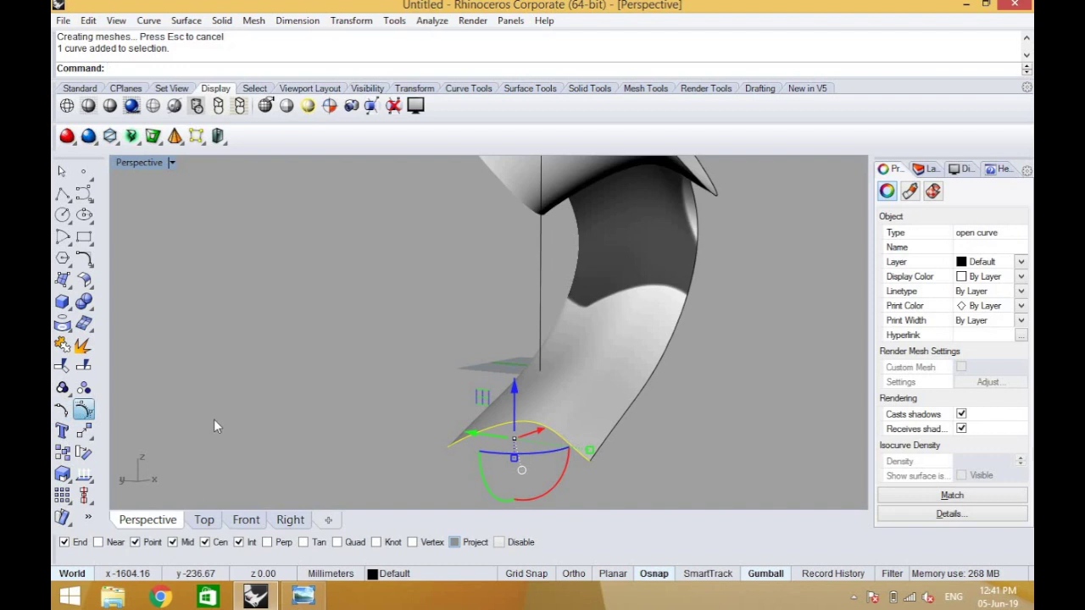
{"action": "key", "text": "F10"}
{"action": "left_click_drag", "start_coordinate": [485, 471], "coordinate": [457, 454]}
{"action": "scroll", "coordinate": [493, 434], "scroll_direction": "down", "scroll_amount": 8}
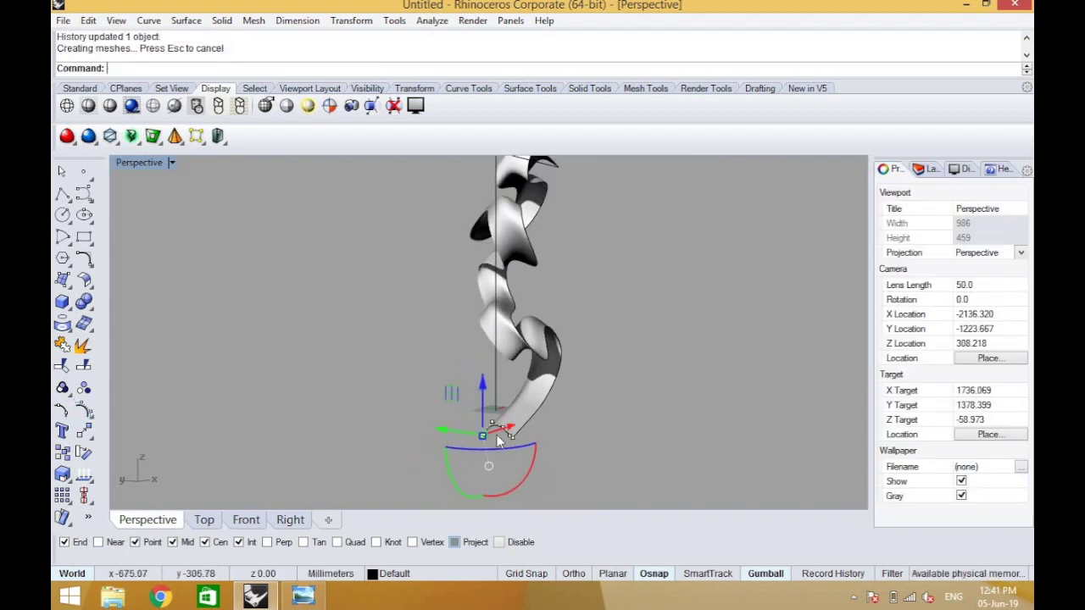
{"action": "right_click_drag", "start_coordinate": [499, 436], "coordinate": [495, 370]}
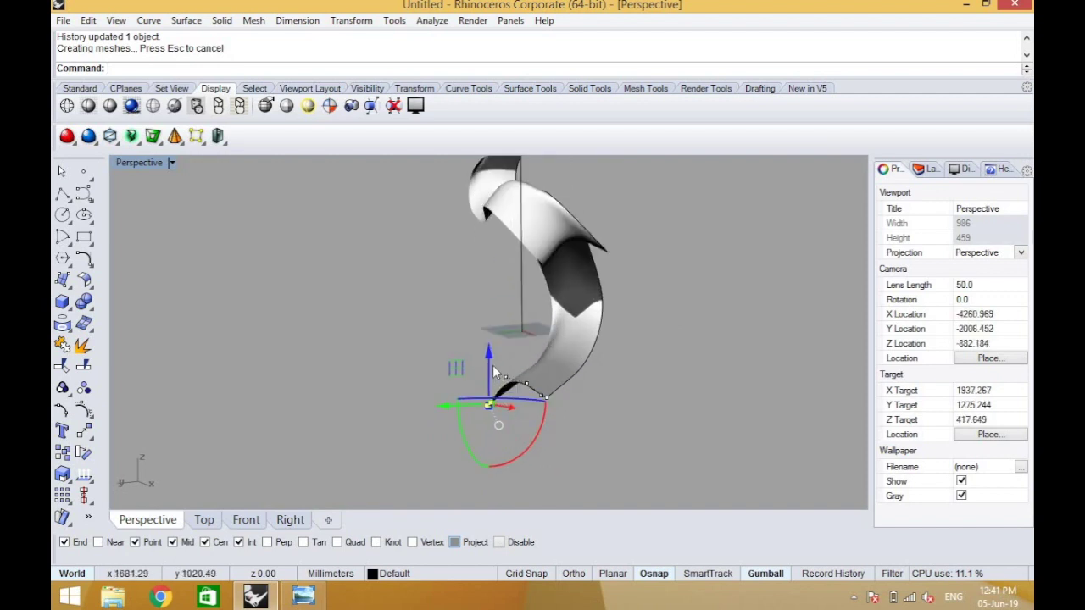
{"action": "left_click_drag", "start_coordinate": [488, 360], "coordinate": [487, 344]}
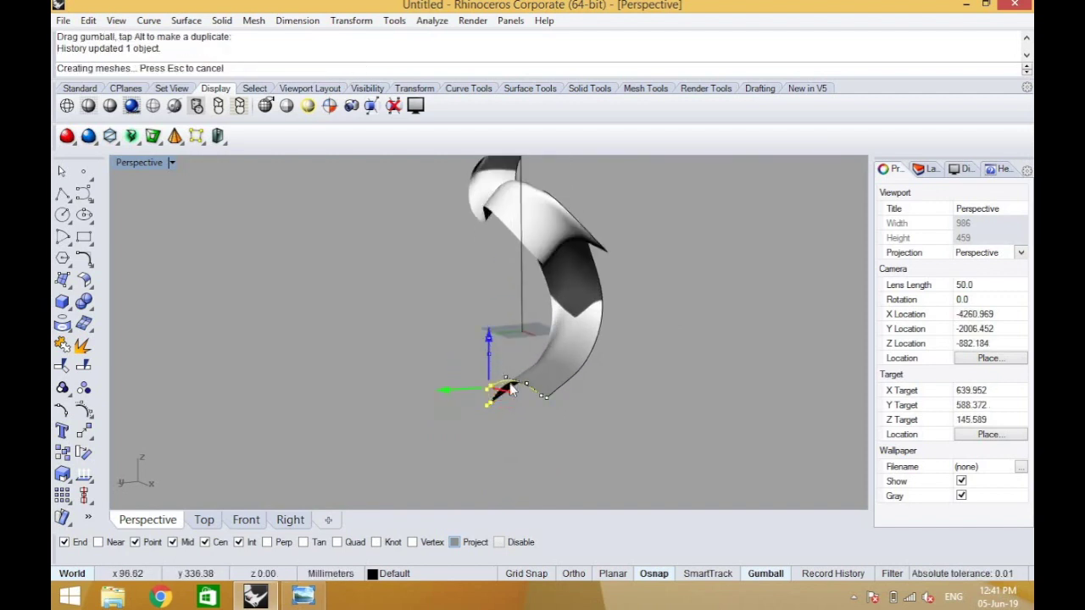
- Pull the profile's outer end points outward along the Y axis to widen the ribbon, and check the whole shape
{"action": "scroll", "coordinate": [520, 384], "scroll_direction": "down", "scroll_amount": 2}
{"action": "right_click_drag", "start_coordinate": [517, 386], "coordinate": [489, 422]}
{"action": "scroll", "coordinate": [489, 422], "scroll_direction": "up", "scroll_amount": 8}
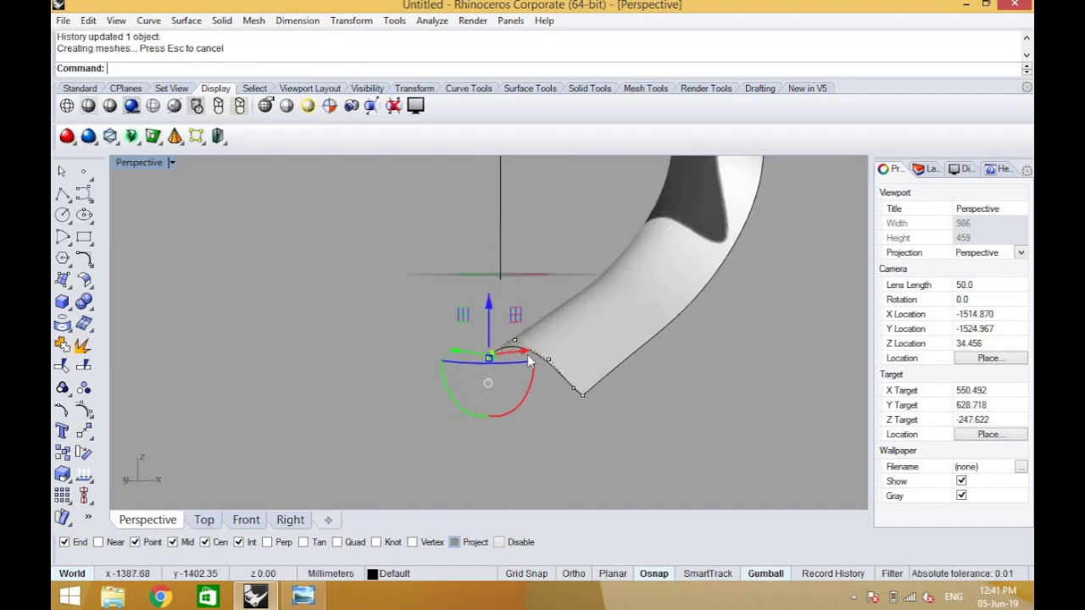
{"action": "right_click_drag", "start_coordinate": [572, 362], "coordinate": [529, 364]}
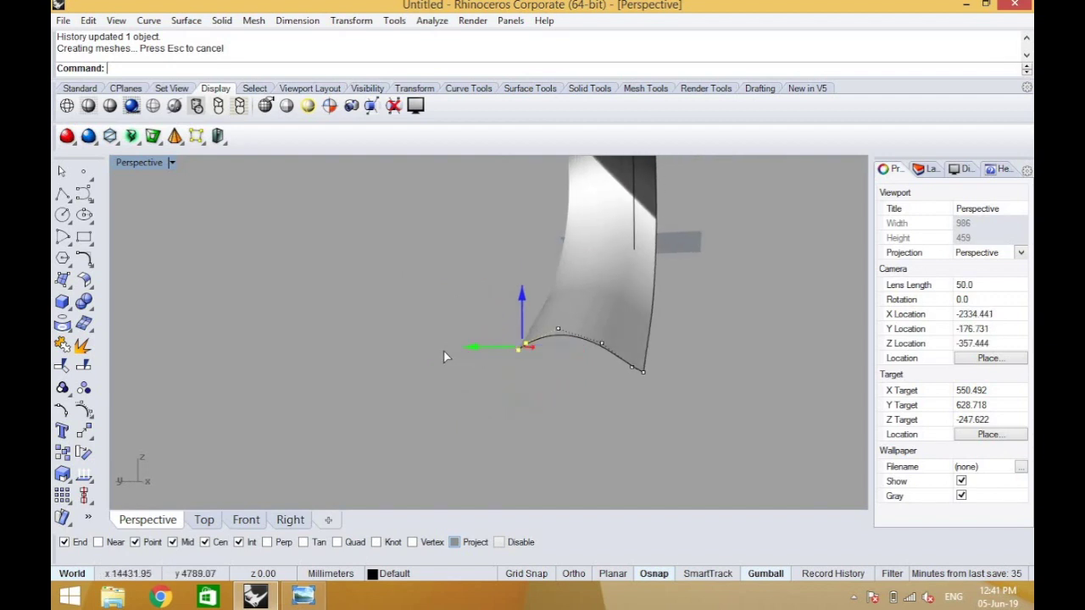
{"action": "left_click_drag", "start_coordinate": [444, 350], "coordinate": [404, 367]}
{"action": "scroll", "coordinate": [543, 381], "scroll_direction": "down", "scroll_amount": 12}
{"action": "right_click_drag", "start_coordinate": [526, 393], "coordinate": [357, 248]}
{"action": "scroll", "coordinate": [482, 246], "scroll_direction": "up", "scroll_amount": 5}
{"action": "right_click_drag", "start_coordinate": [481, 233], "coordinate": [547, 356]}
{"action": "scroll", "coordinate": [507, 341], "scroll_direction": "down", "scroll_amount": 7}
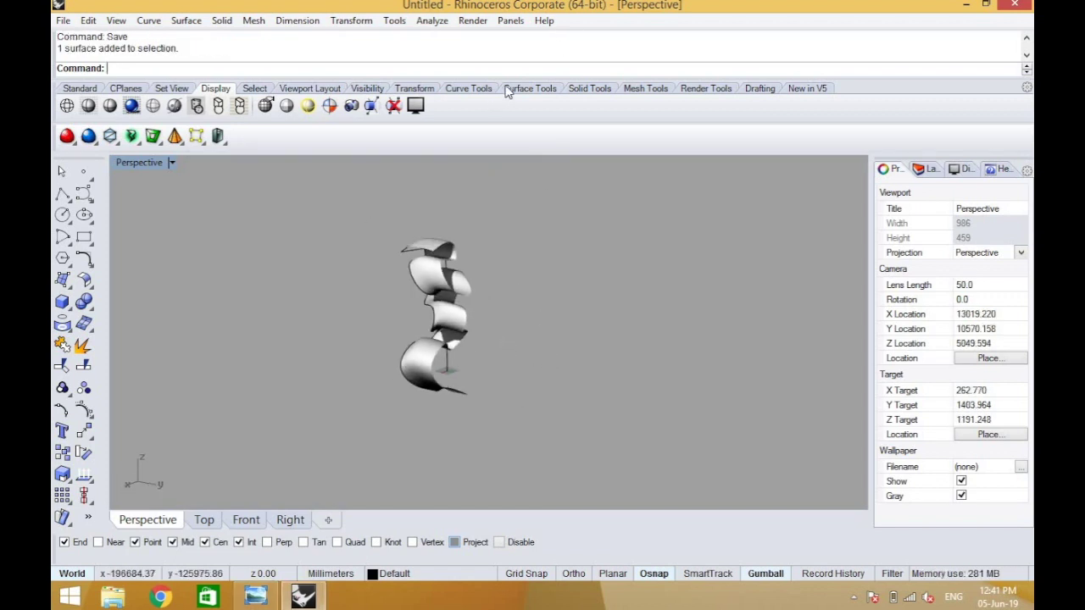
- Open the Materials panel, dock it above the properties area, and show the layer list beneath it
{"action": "left_click", "coordinate": [690, 89]}
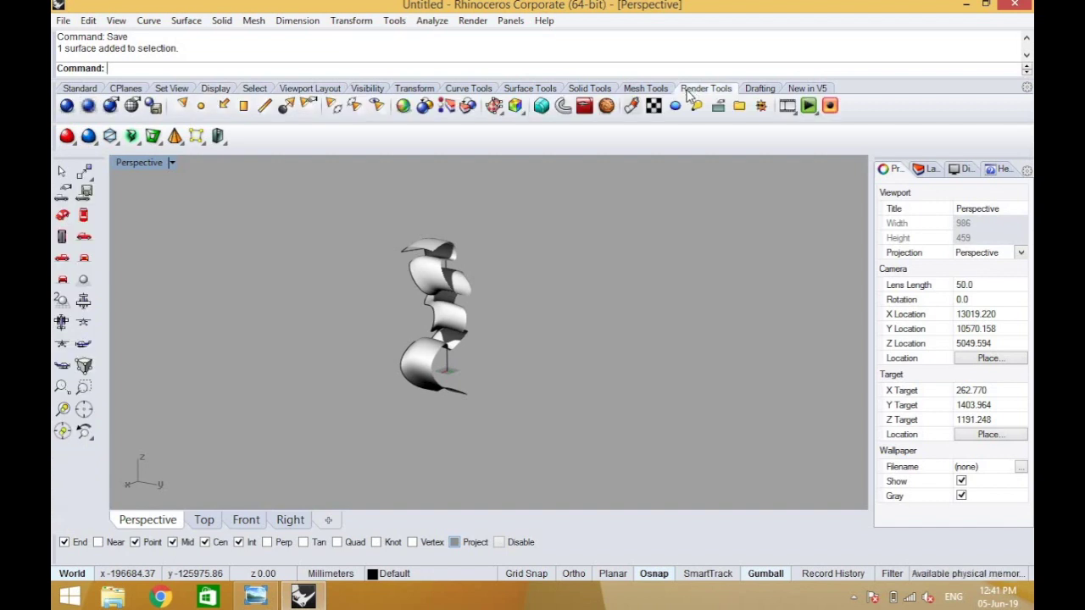
{"action": "left_click", "coordinate": [631, 106]}
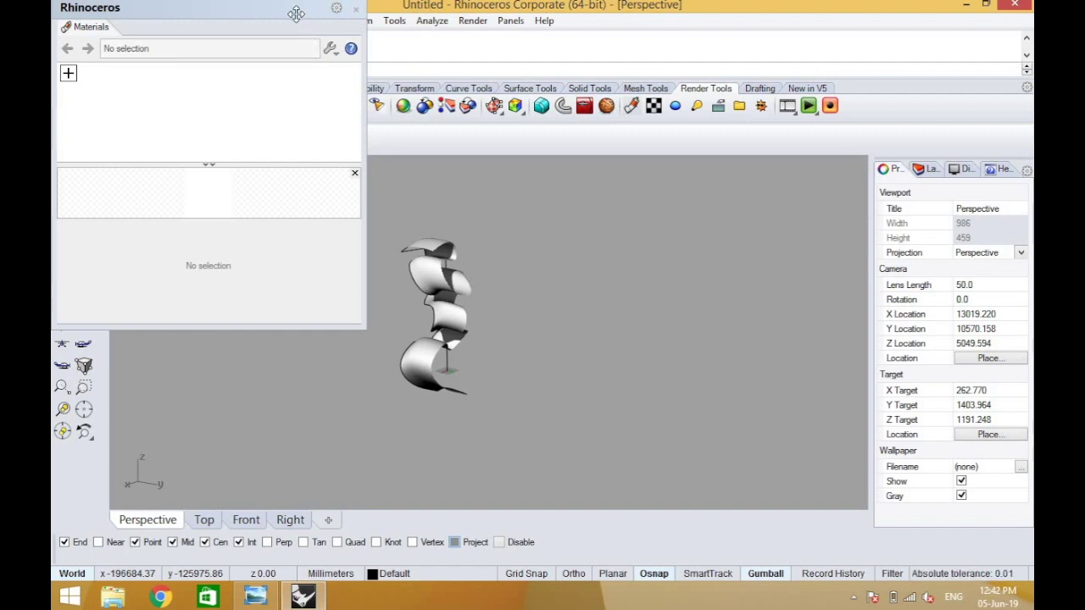
{"action": "left_click_drag", "start_coordinate": [294, 12], "coordinate": [831, 146]}
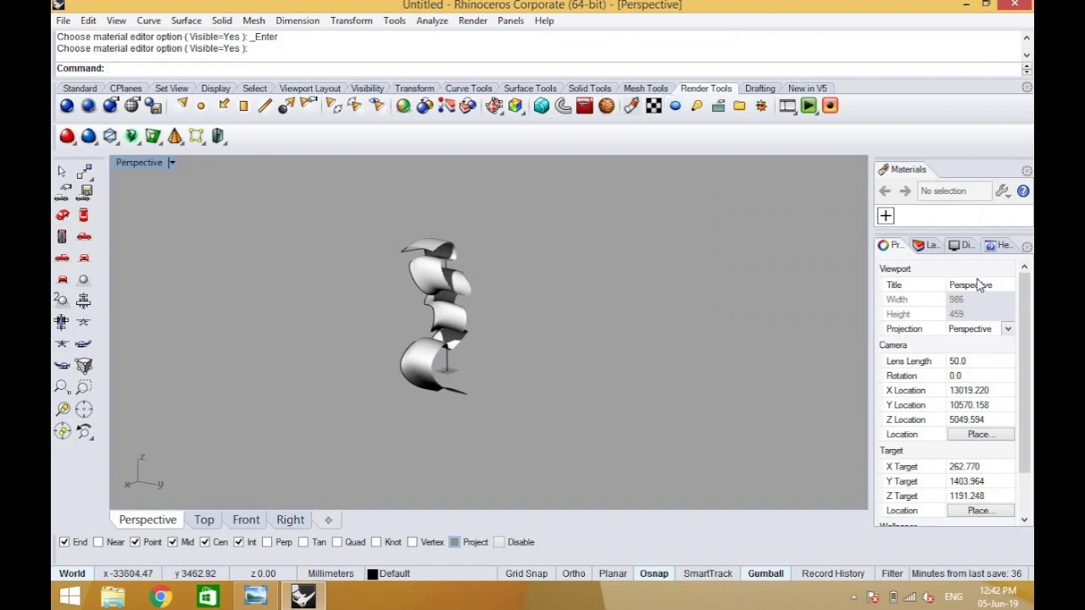
{"action": "left_click", "coordinate": [924, 245]}
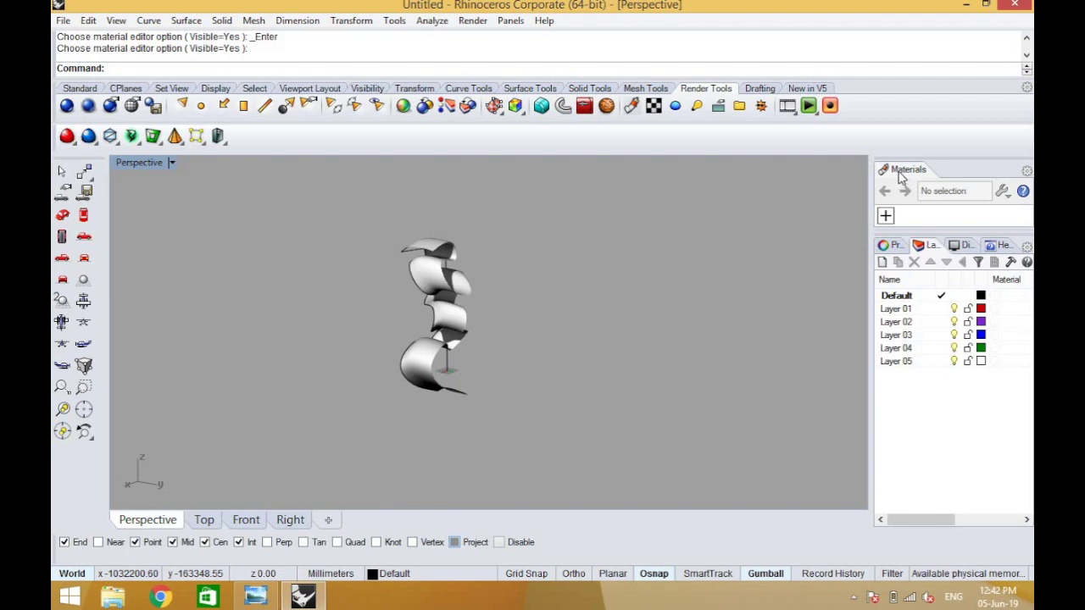
- Hide and reshow the Materials panel twice
{"action": "left_click", "coordinate": [633, 106]}
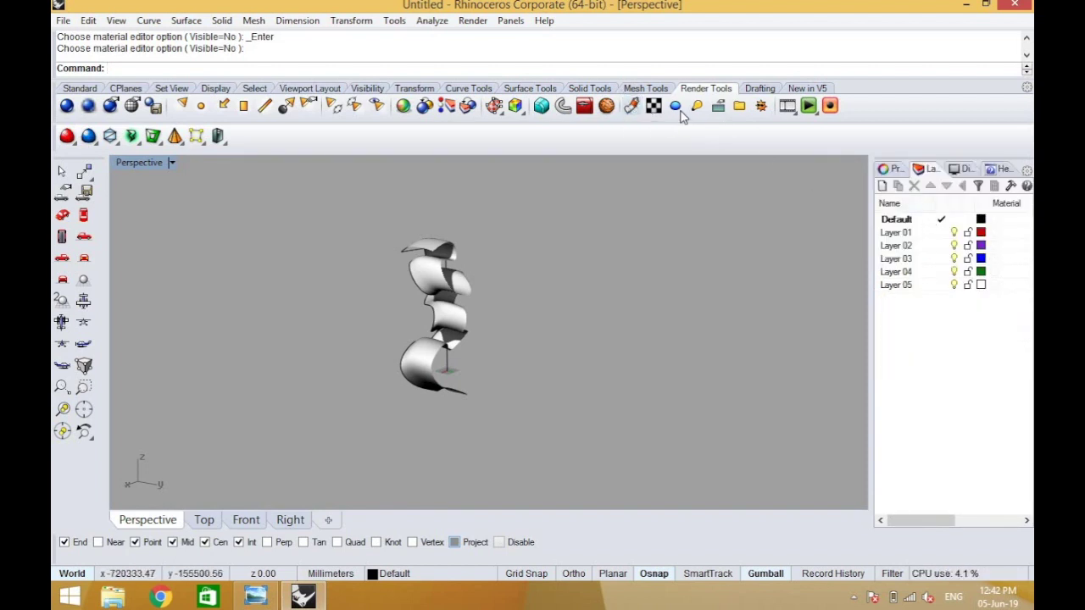
{"action": "left_click", "coordinate": [633, 106]}
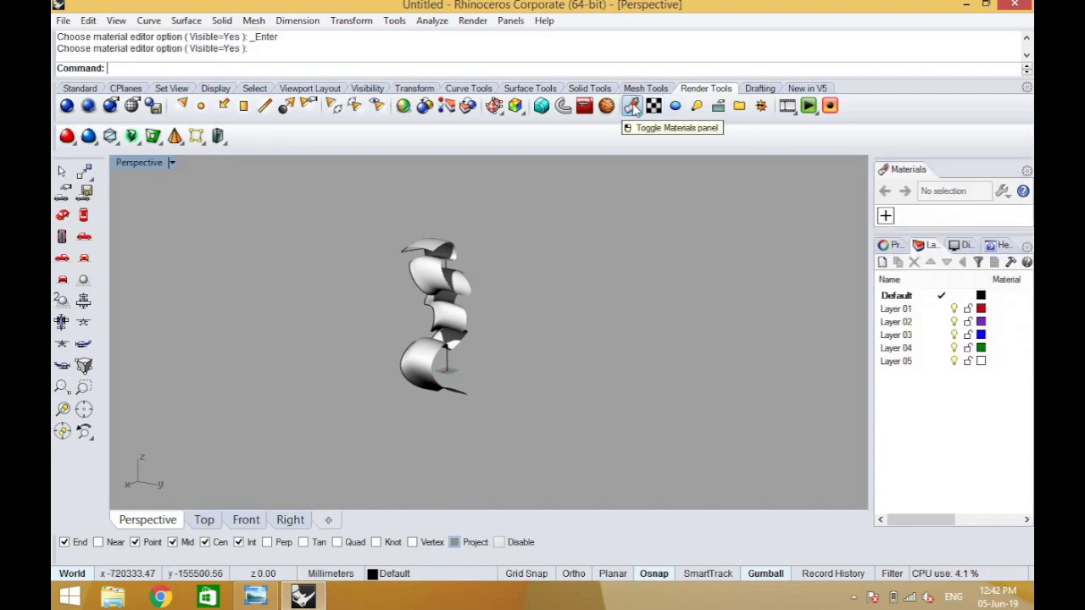
{"action": "left_click", "coordinate": [633, 106]}
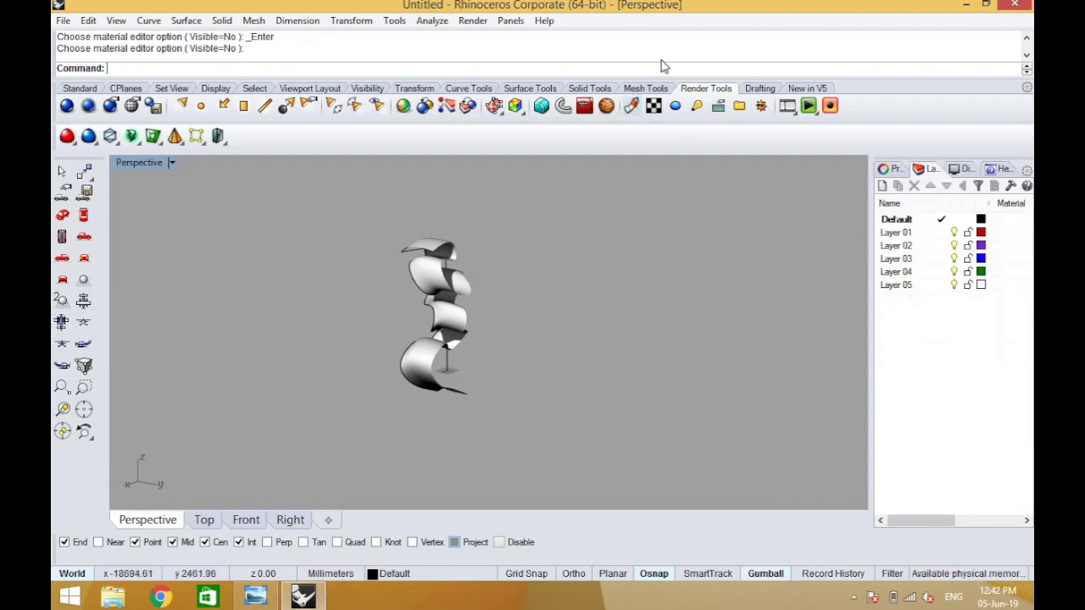
{"action": "left_click", "coordinate": [635, 111]}
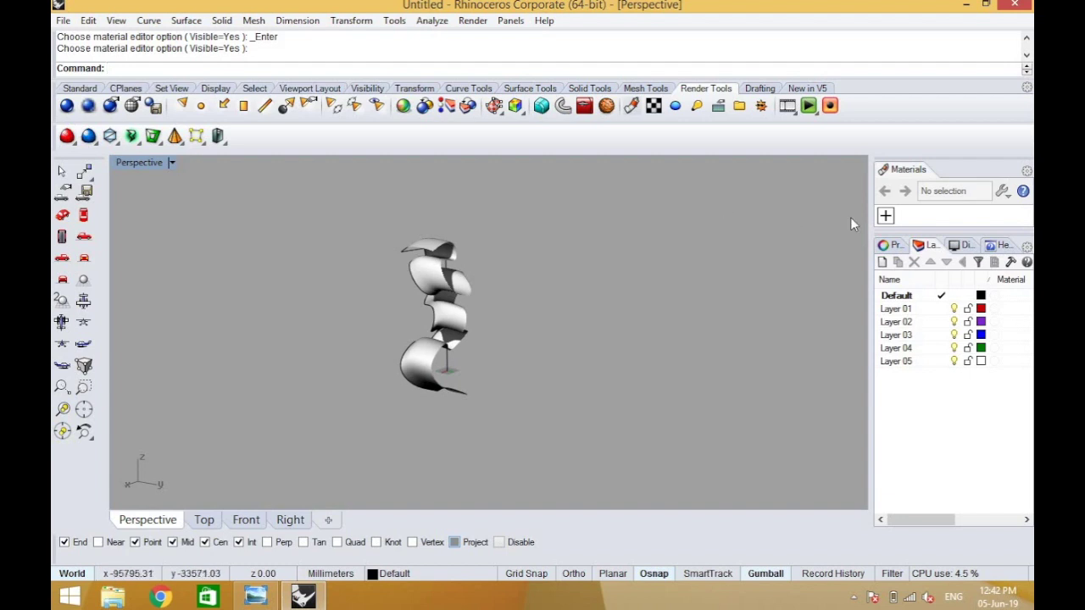
- Begin adding a new material and browse to the Render Content folder in the en-US directory
{"action": "left_click", "coordinate": [886, 217]}
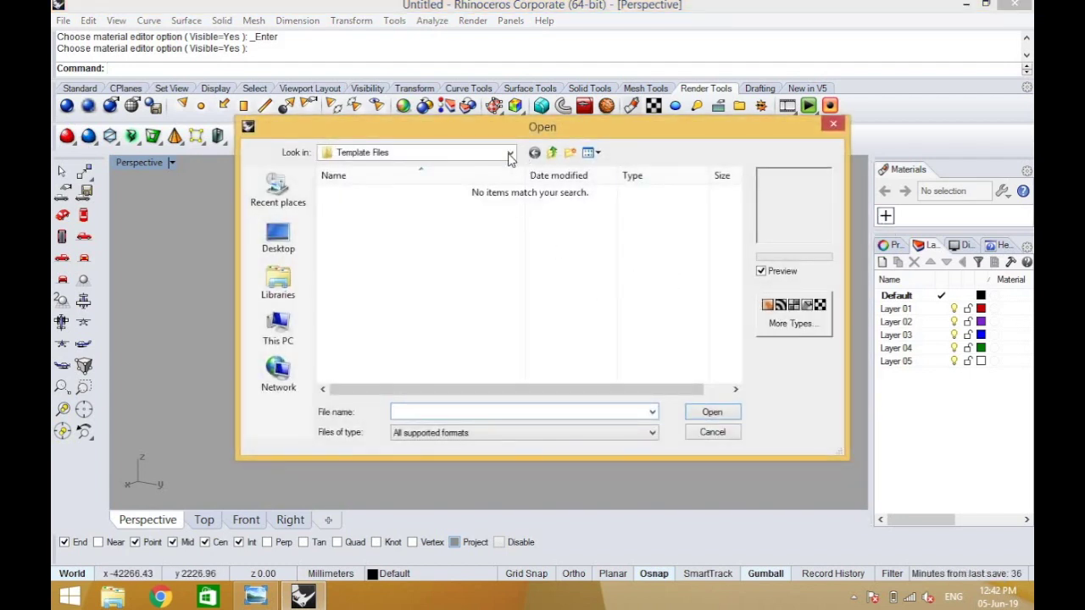
{"action": "left_click", "coordinate": [510, 153]}
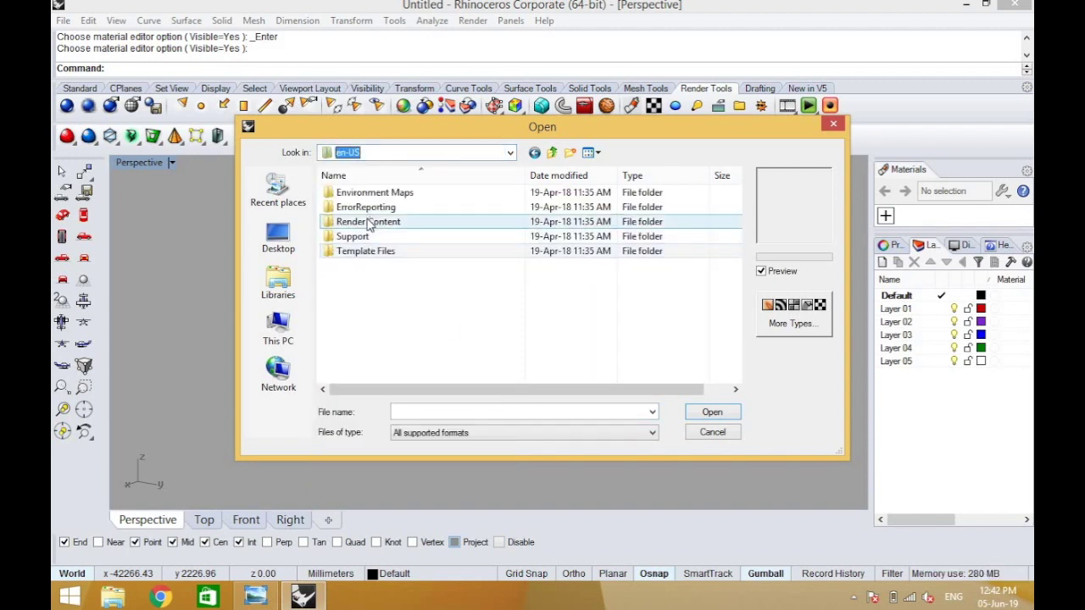
{"action": "left_click", "coordinate": [364, 224]}
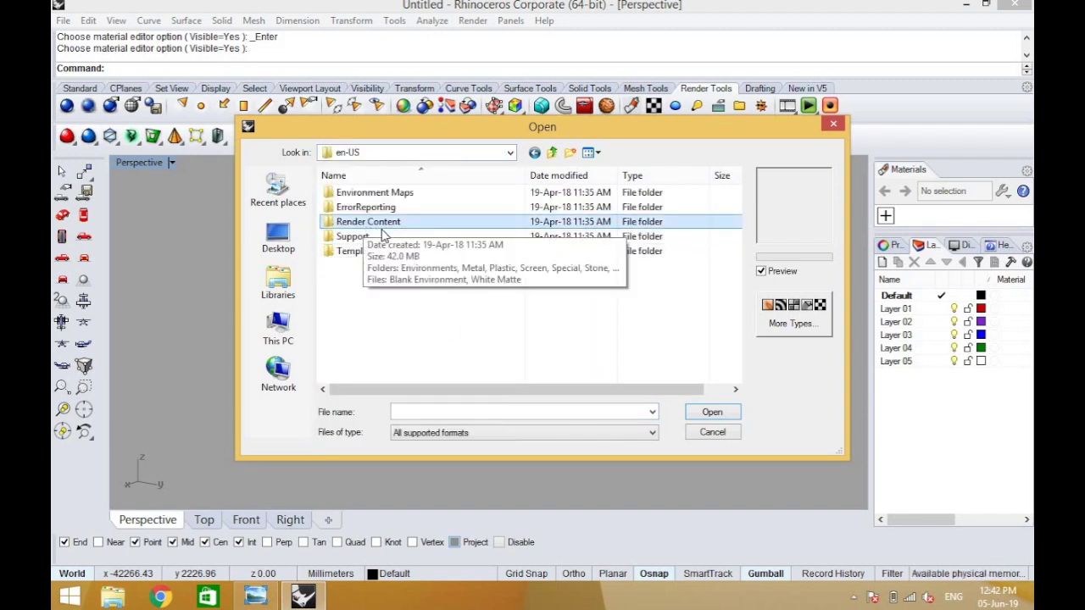
{"action": "double_click", "coordinate": [396, 222]}
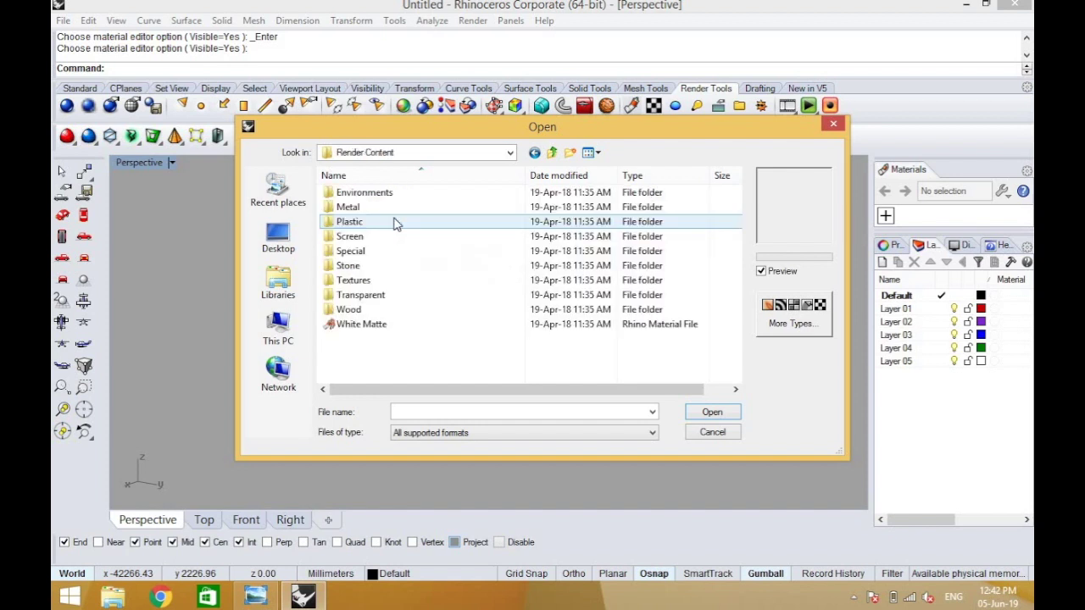
{"action": "left_click", "coordinate": [376, 285]}
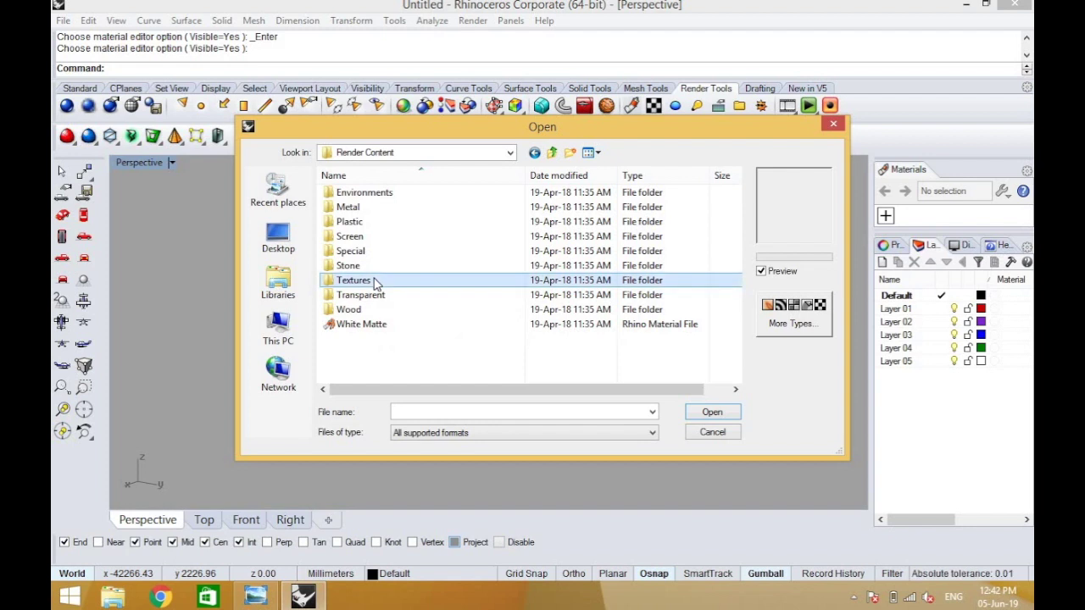
{"action": "double_click", "coordinate": [375, 285]}
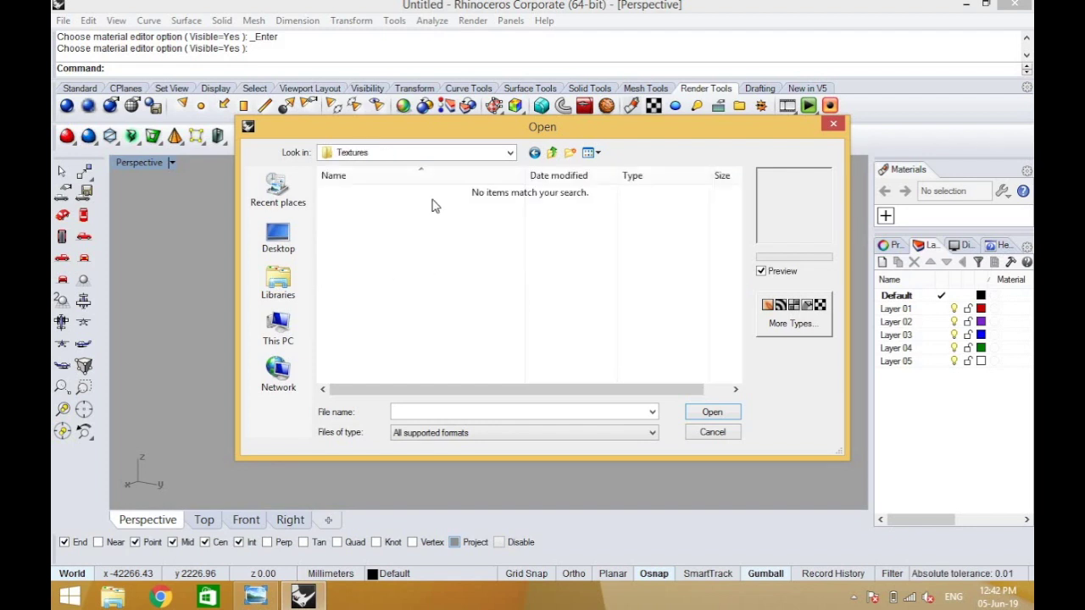
{"action": "left_click", "coordinate": [534, 153]}
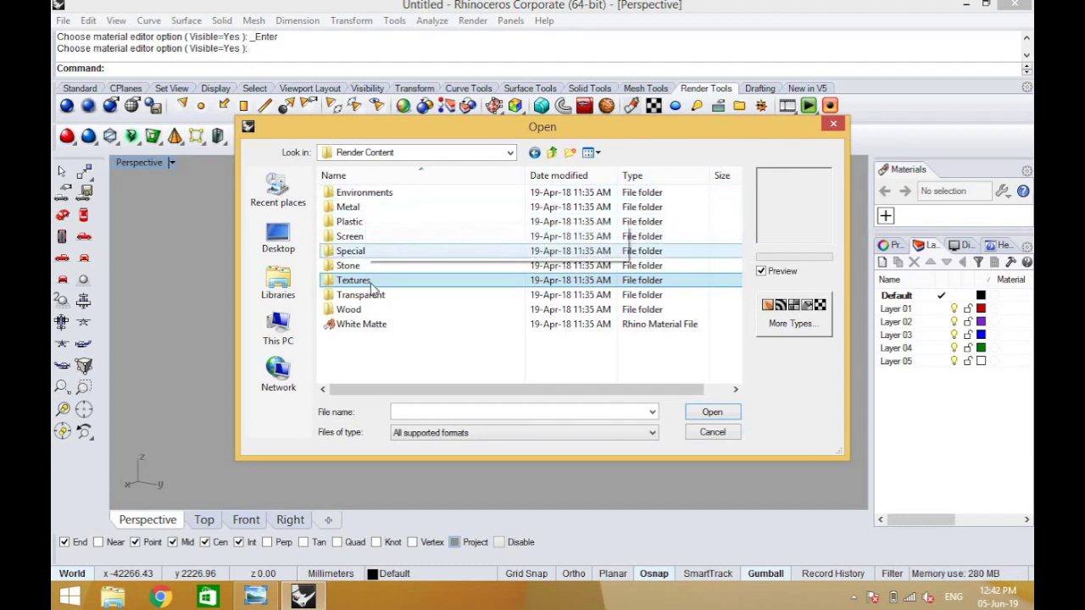
- Load the Ruby material from the Transparent folder
{"action": "double_click", "coordinate": [370, 299]}
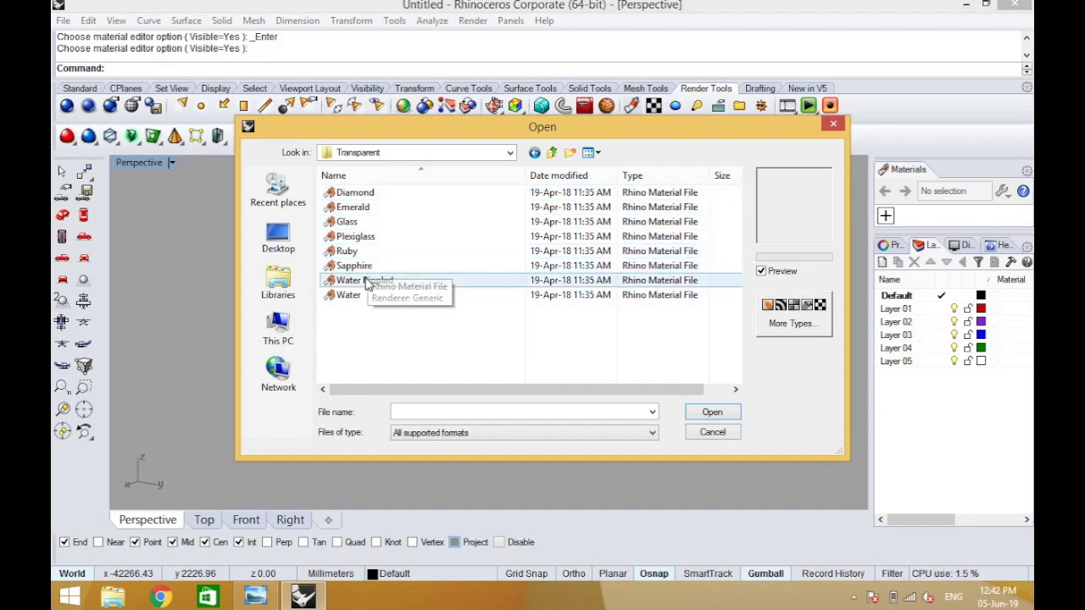
{"action": "left_click", "coordinate": [349, 251]}
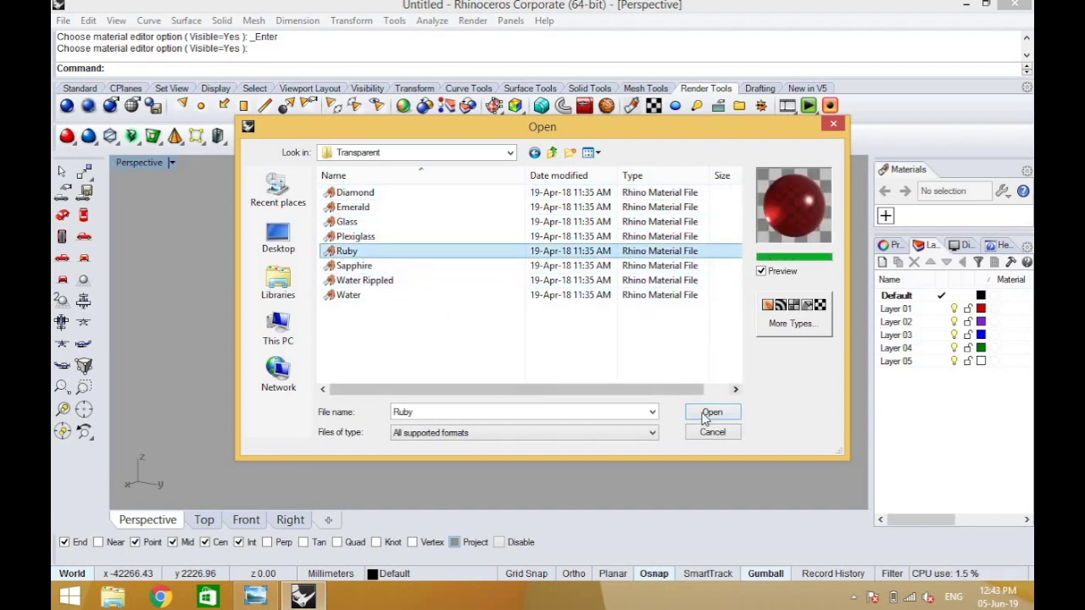
{"action": "left_click", "coordinate": [704, 416]}
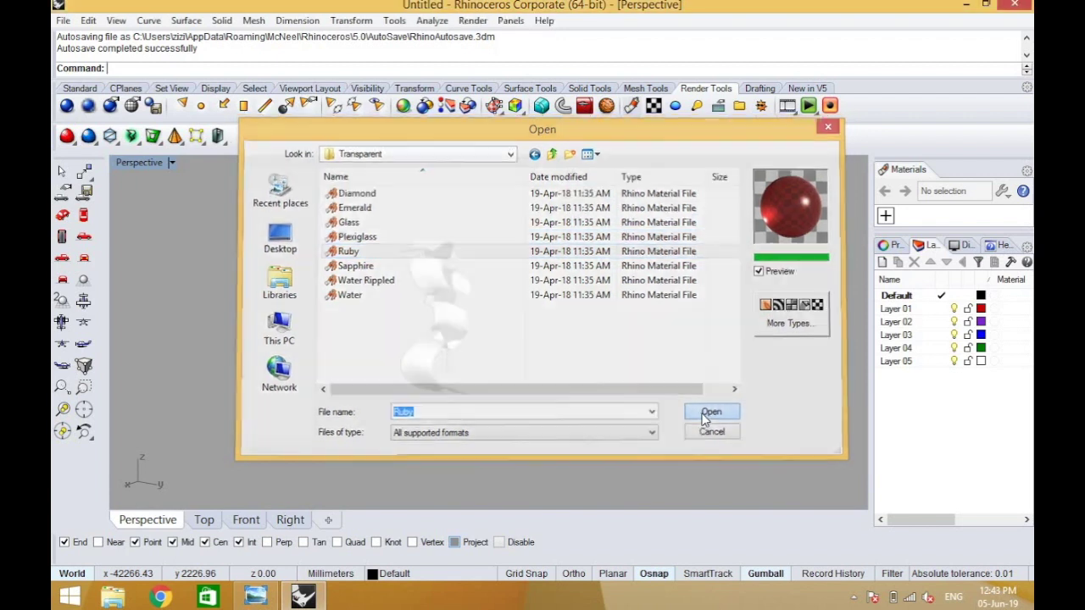
- Assign the Ruby material to the twisting ribbon surface, deselect it, and inspect the result up close
{"action": "left_click", "coordinate": [956, 223]}
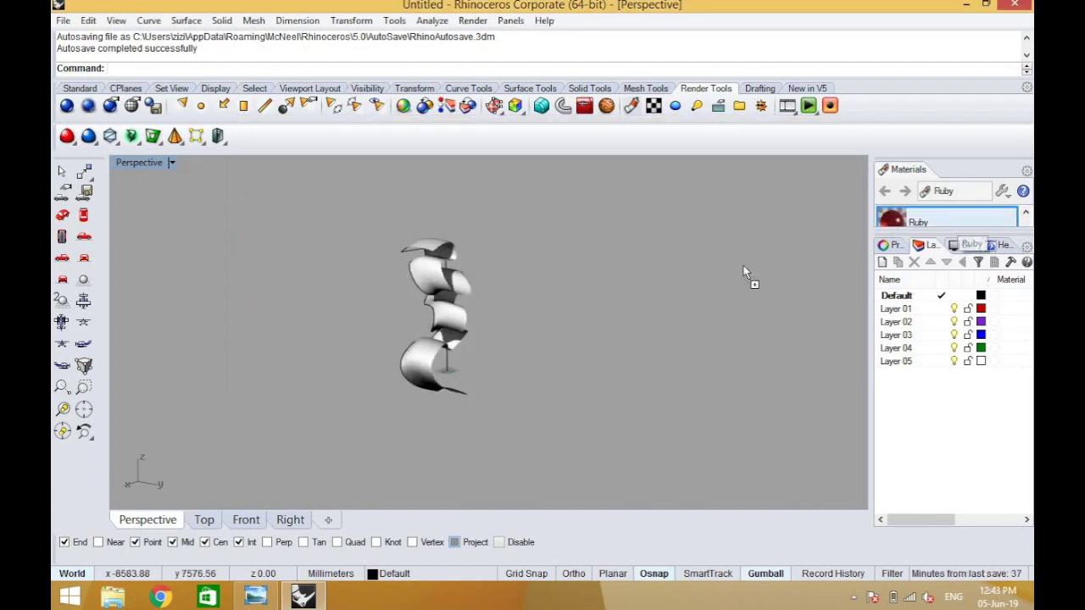
{"action": "left_click_drag", "start_coordinate": [486, 282], "coordinate": [432, 279]}
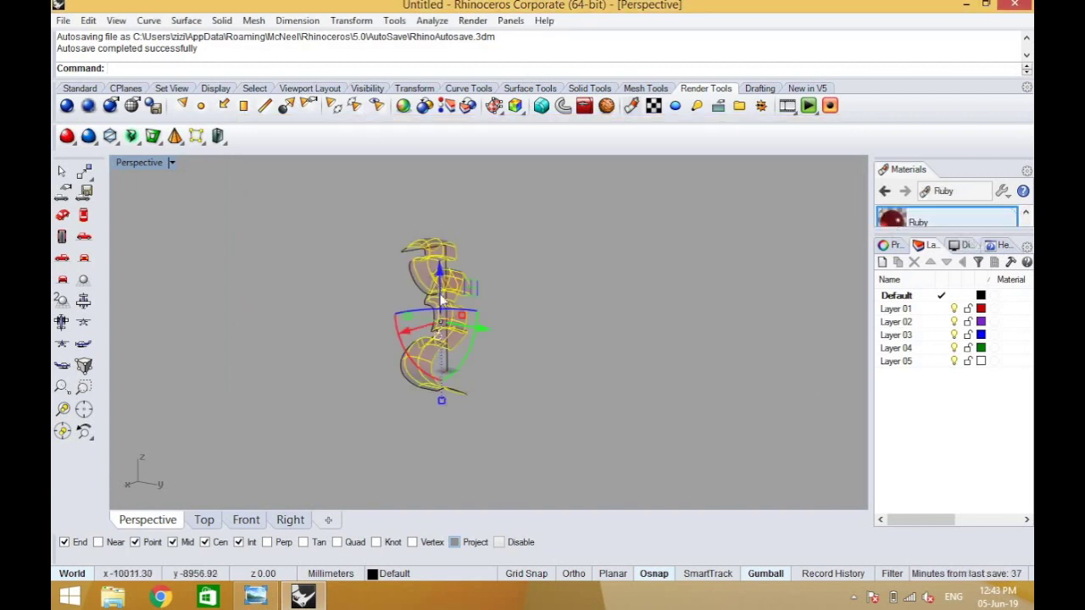
{"action": "left_click", "coordinate": [472, 387]}
{"action": "scroll", "coordinate": [433, 360], "scroll_direction": "up", "scroll_amount": 7}
{"action": "right_click_drag", "start_coordinate": [431, 373], "coordinate": [551, 382]}
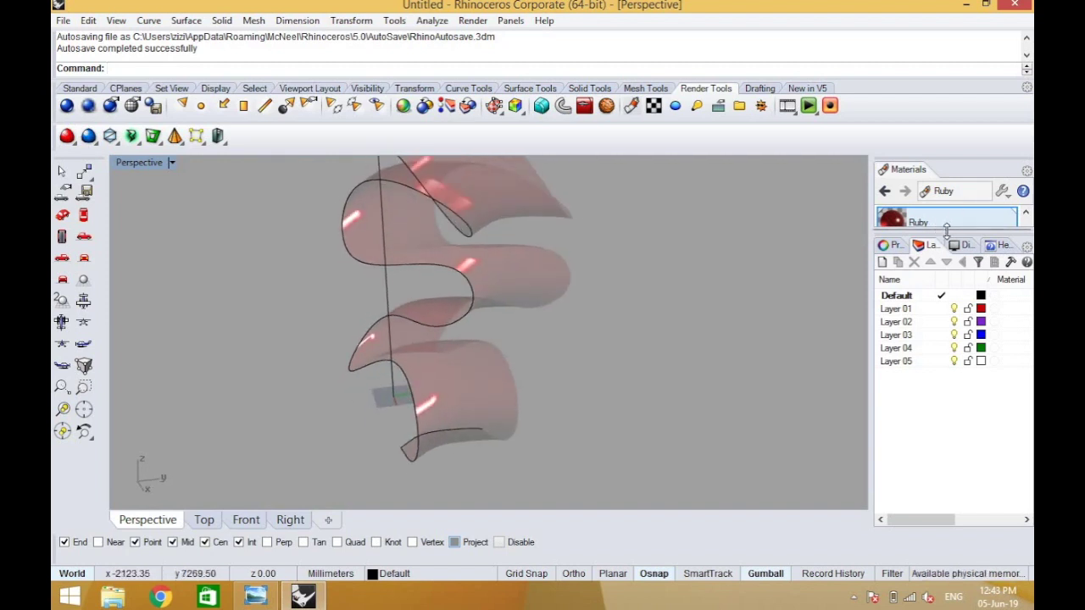
- Enlarge and widen the Materials panel to expose Ruby's basic settings, with the viewport display settings shown beneath
{"action": "left_click_drag", "start_coordinate": [952, 243], "coordinate": [946, 344]}
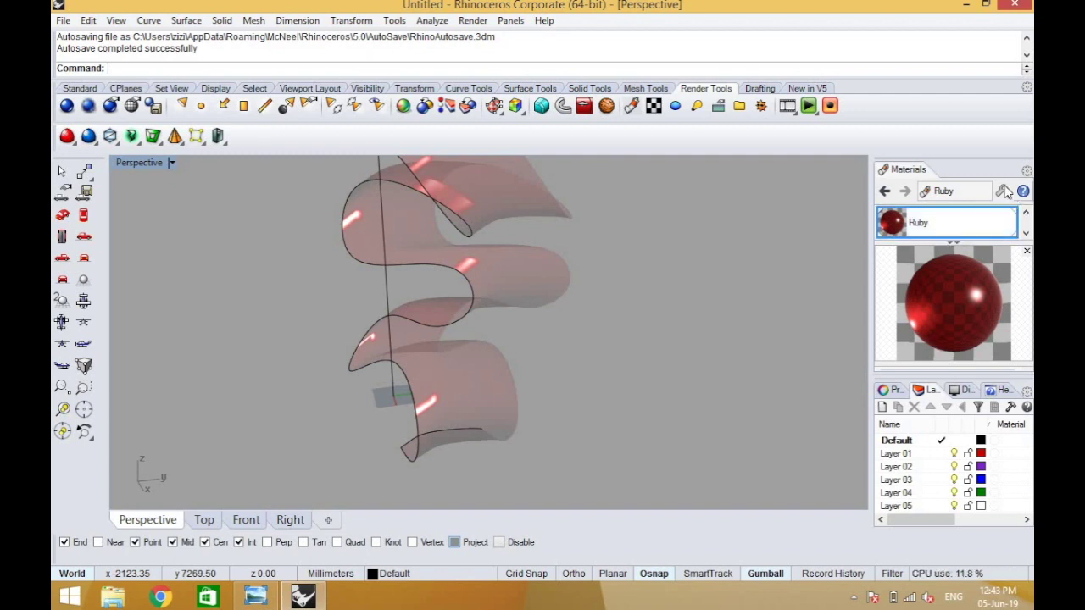
{"action": "left_click", "coordinate": [961, 390]}
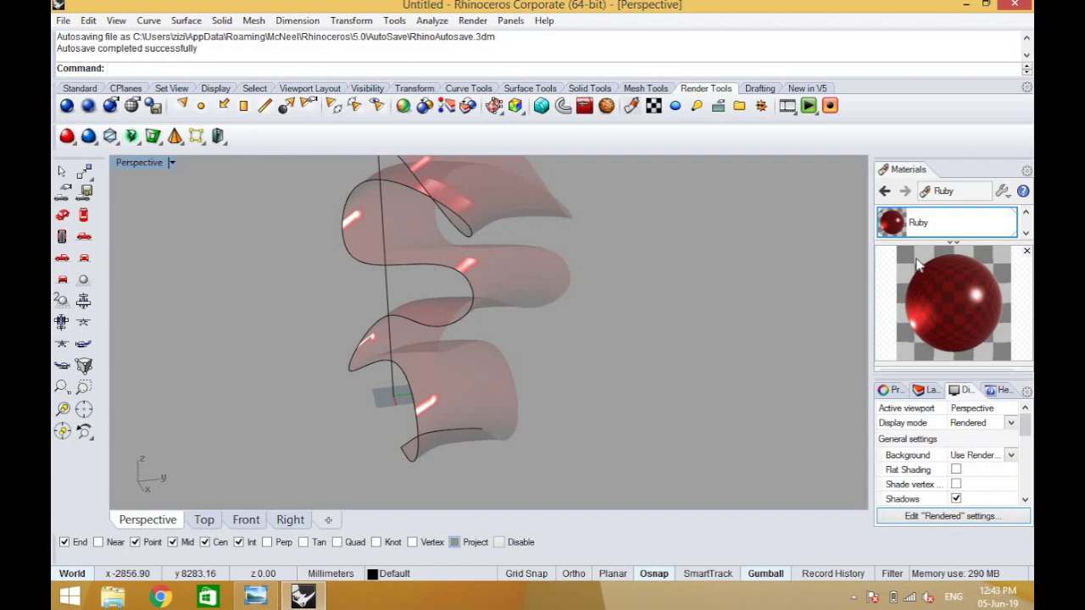
{"action": "left_click", "coordinate": [918, 222]}
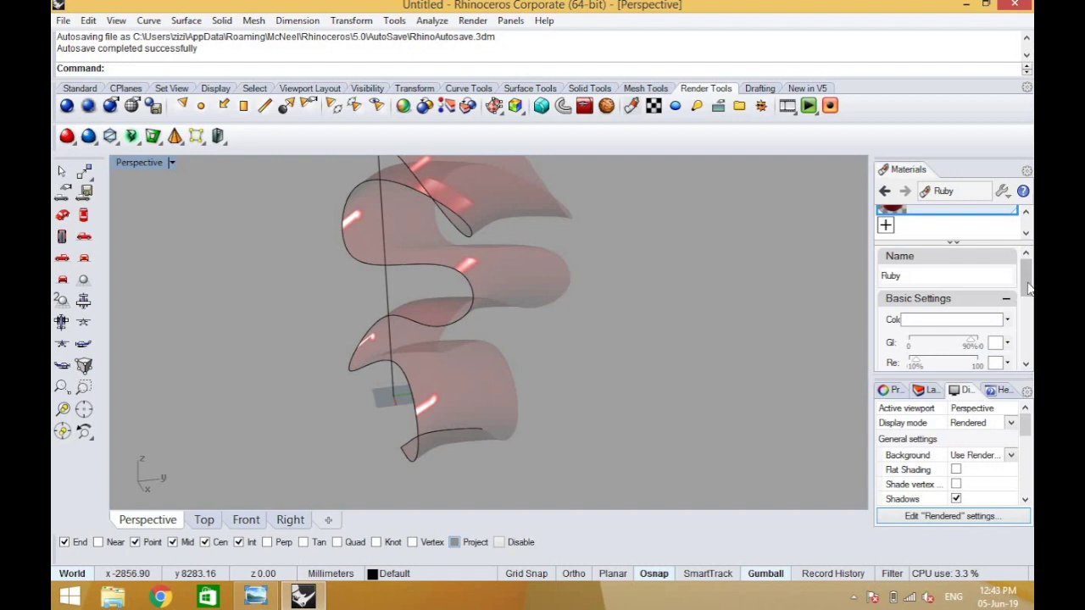
{"action": "left_click_drag", "start_coordinate": [1029, 288], "coordinate": [1031, 320]}
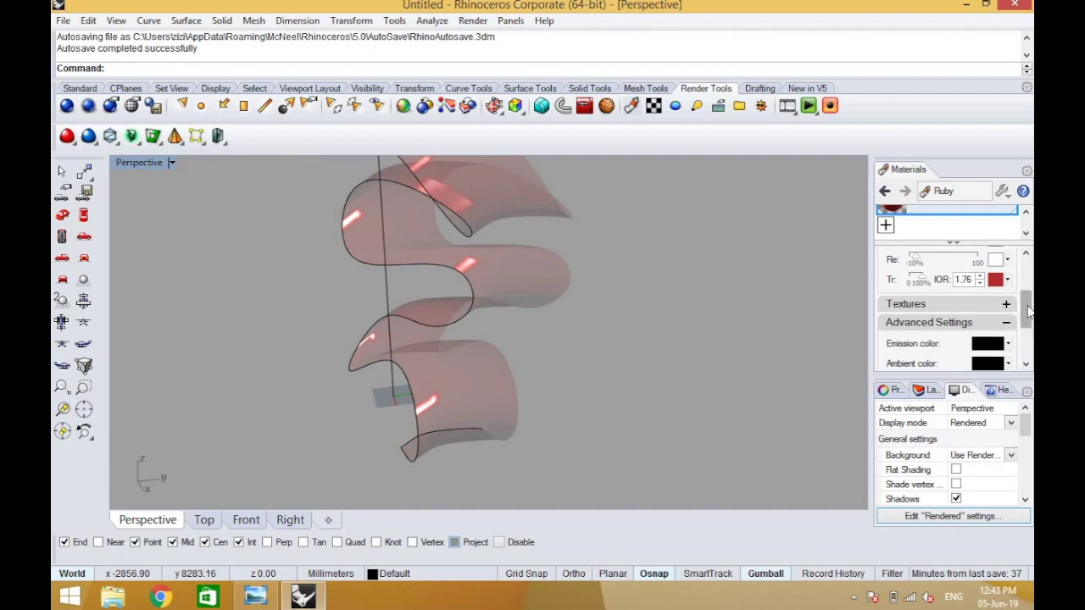
{"action": "left_click_drag", "start_coordinate": [1029, 312], "coordinate": [1029, 301]}
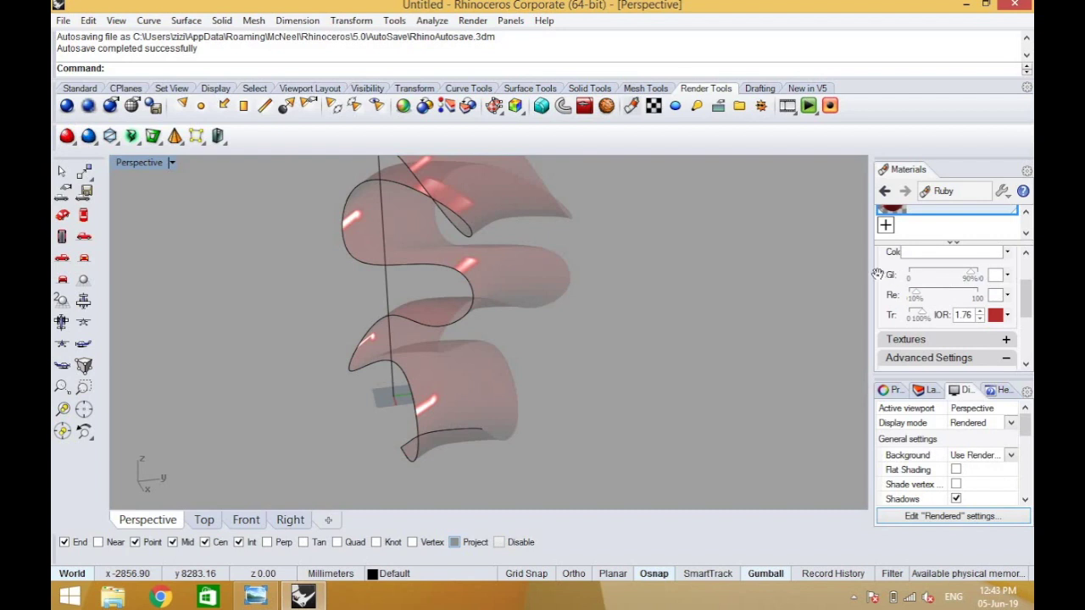
{"action": "left_click_drag", "start_coordinate": [878, 274], "coordinate": [827, 274]}
- Set the Ruby material's gloss finish to 0%, reflectivity to 37% and transparency to 99%
{"action": "scroll", "coordinate": [511, 319], "scroll_direction": "down", "scroll_amount": 3}
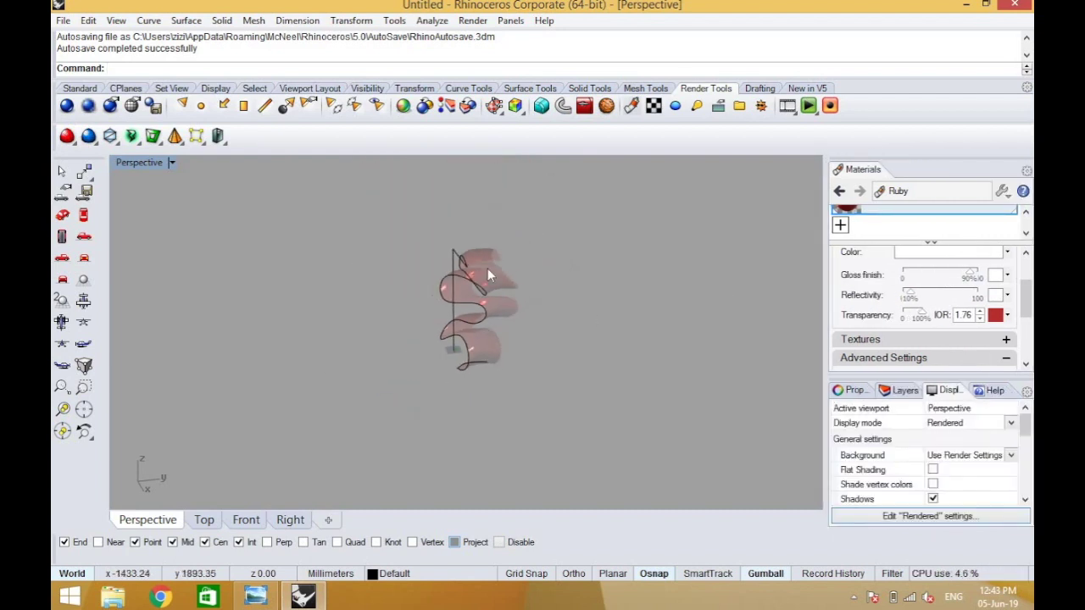
{"action": "scroll", "coordinate": [488, 276], "scroll_direction": "up", "scroll_amount": 3}
{"action": "scroll", "coordinate": [911, 284], "scroll_direction": "up", "scroll_amount": 1}
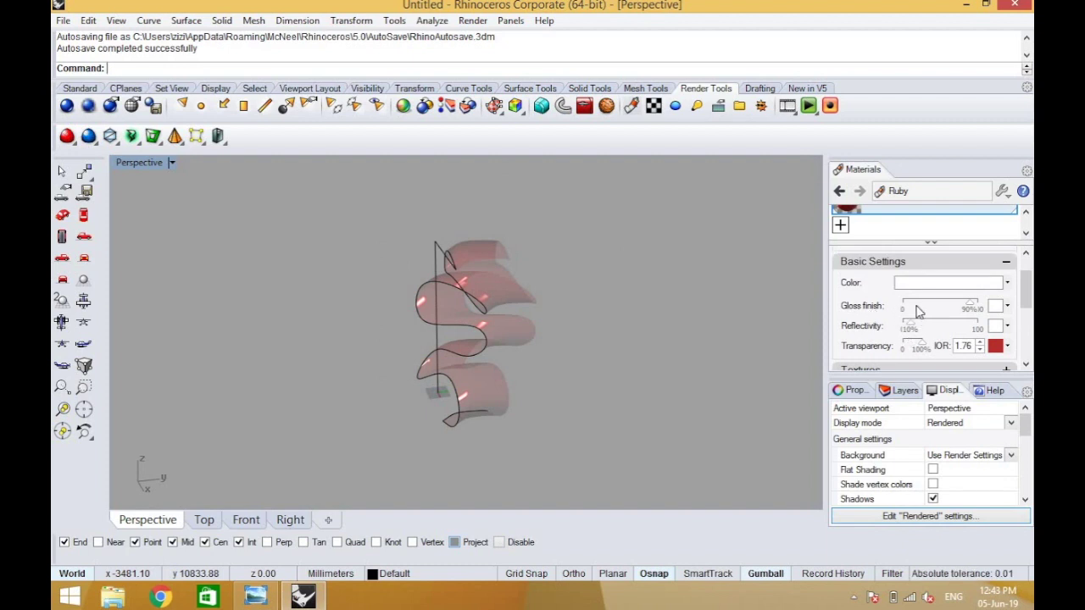
{"action": "left_click_drag", "start_coordinate": [943, 305], "coordinate": [880, 321]}
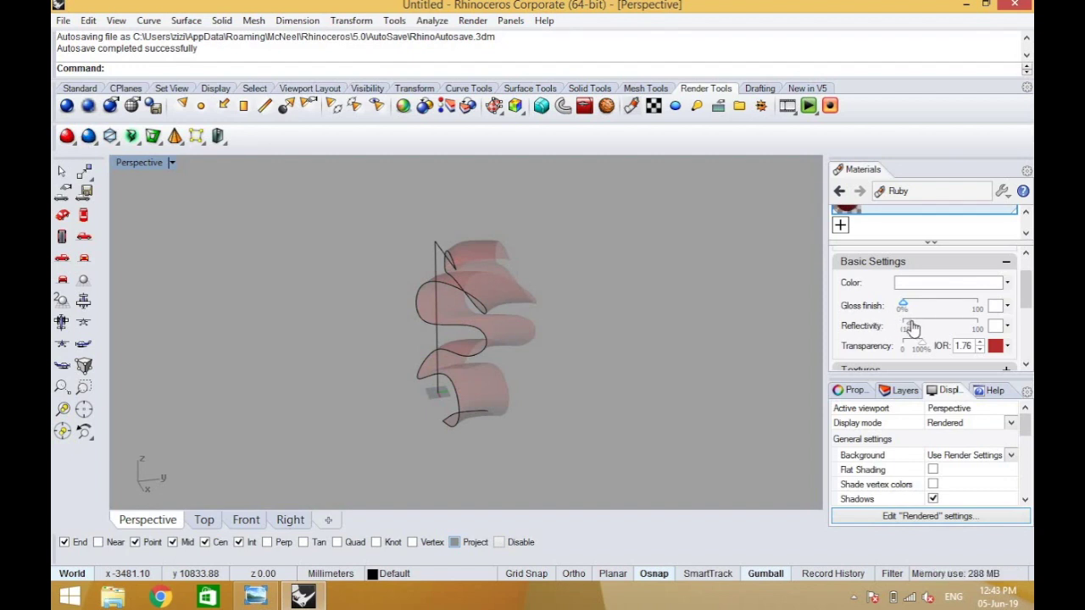
{"action": "mouse_move", "coordinate": [915, 328]}
{"action": "left_mouse_down"}
{"action": "mouse_move", "coordinate": [939, 325]}
{"action": "mouse_move", "coordinate": [905, 327]}
{"action": "mouse_move", "coordinate": [974, 329]}
{"action": "mouse_move", "coordinate": [884, 328]}
{"action": "mouse_move", "coordinate": [934, 333]}
{"action": "left_mouse_up"}
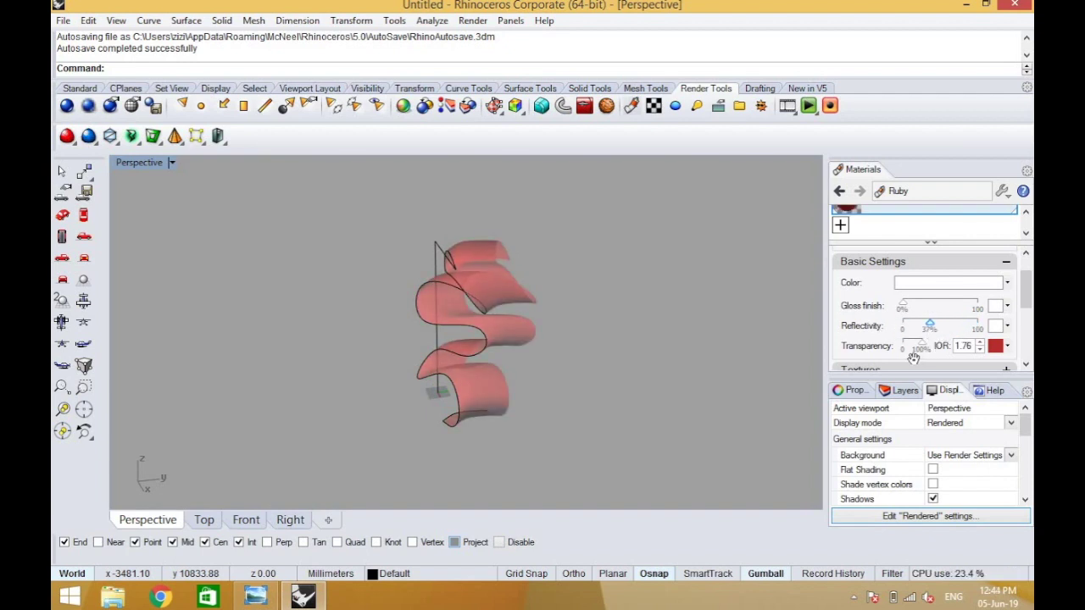
{"action": "left_click_drag", "start_coordinate": [907, 351], "coordinate": [935, 351]}
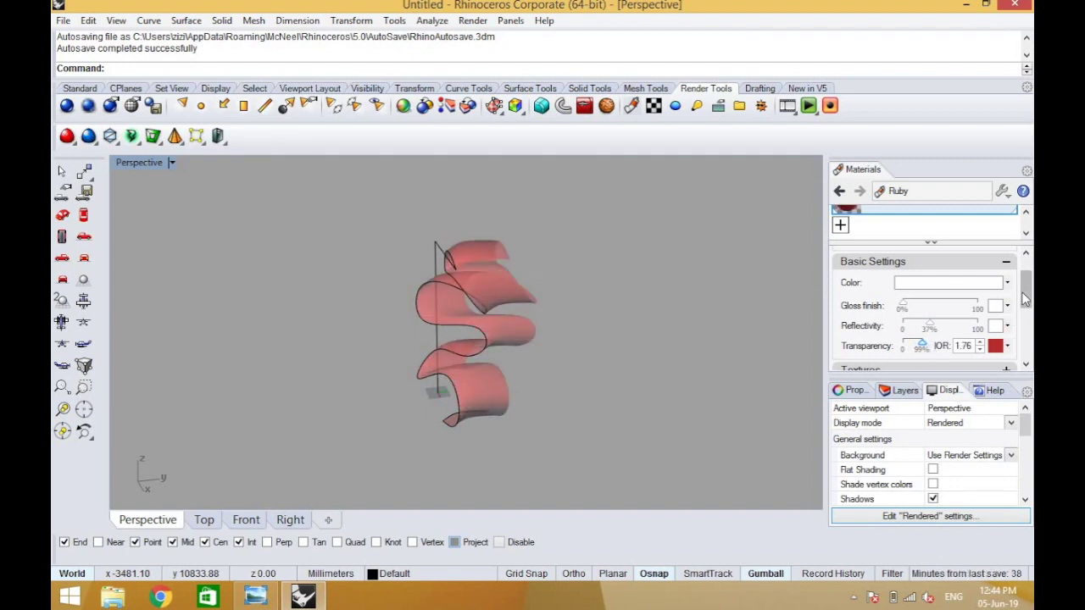
- Examine the Ruby material's texture slots and advanced settings, collapsing the Textures section
{"action": "scroll", "coordinate": [1026, 299], "scroll_direction": "down", "scroll_amount": 3}
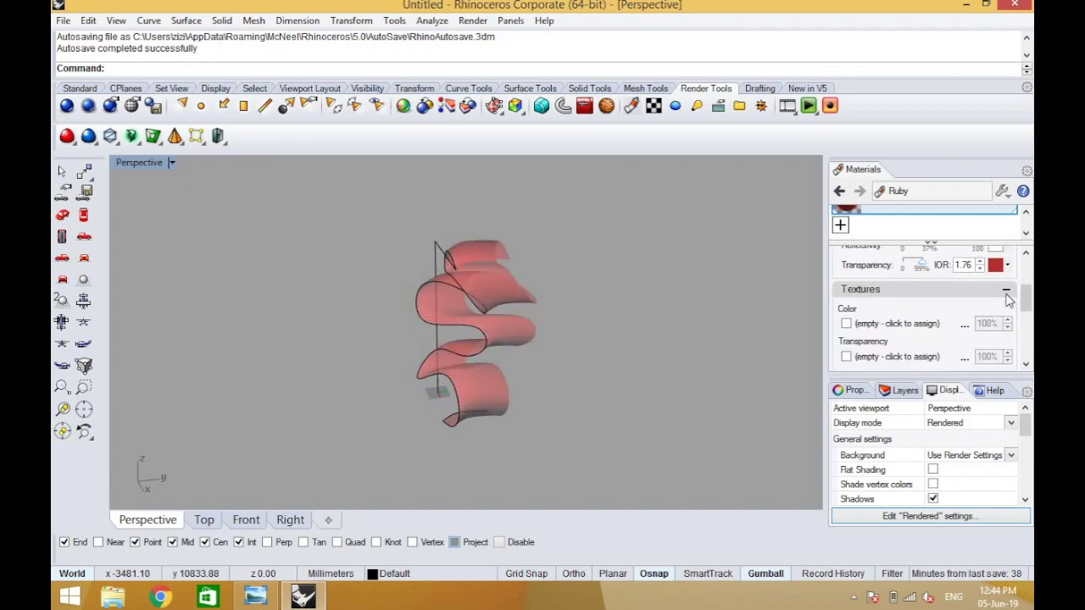
{"action": "left_click", "coordinate": [1006, 292]}
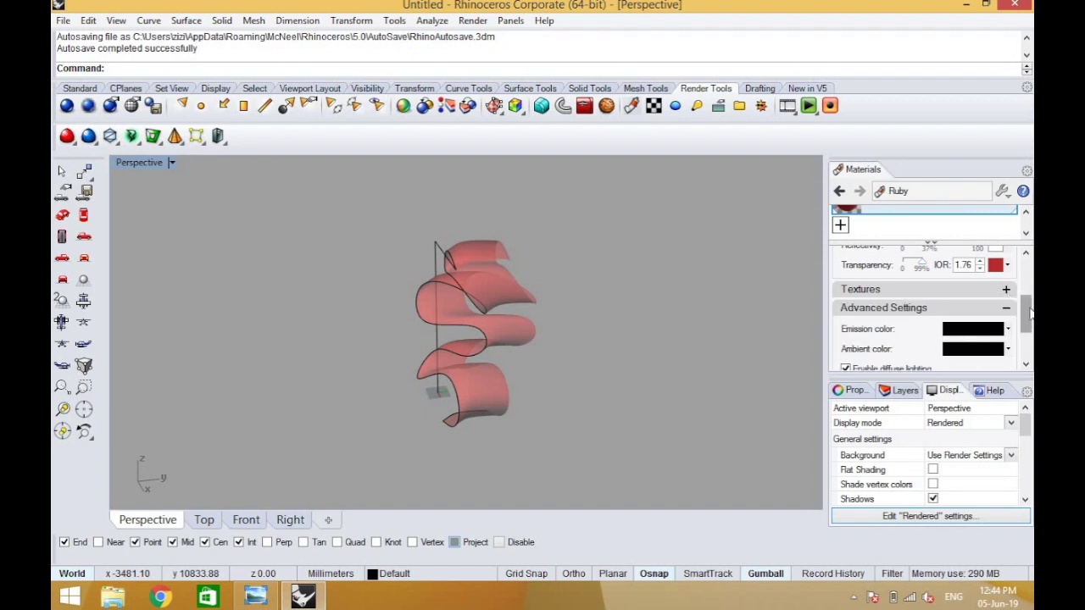
{"action": "scroll", "coordinate": [1030, 313], "scroll_direction": "down", "scroll_amount": 3}
{"action": "scroll", "coordinate": [1032, 303], "scroll_direction": "up", "scroll_amount": 3}
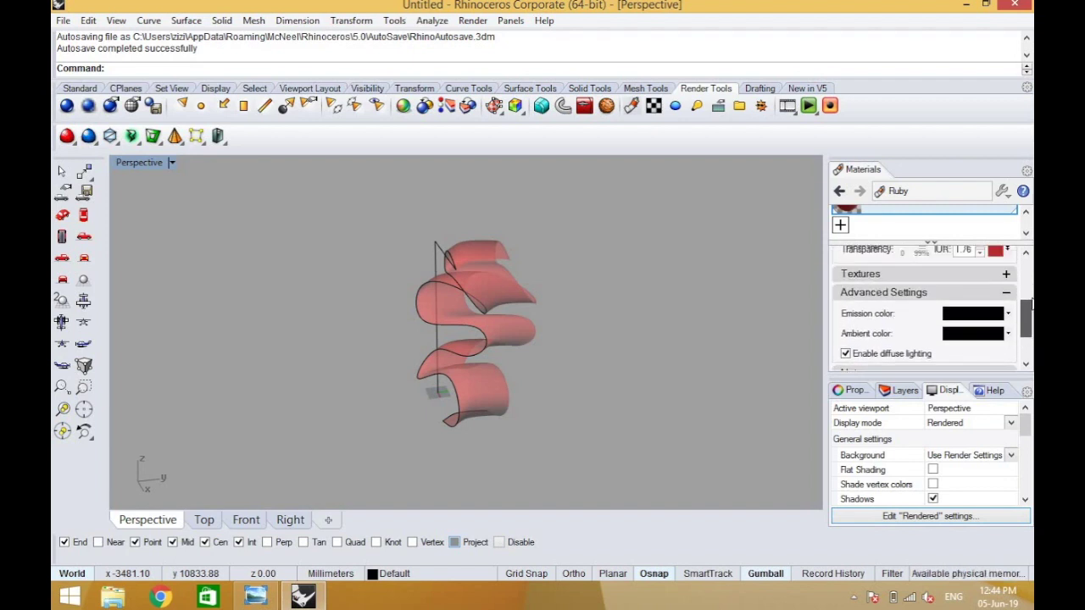
{"action": "scroll", "coordinate": [1030, 288], "scroll_direction": "up", "scroll_amount": 5}
{"action": "scroll", "coordinate": [1032, 264], "scroll_direction": "down", "scroll_amount": 5}
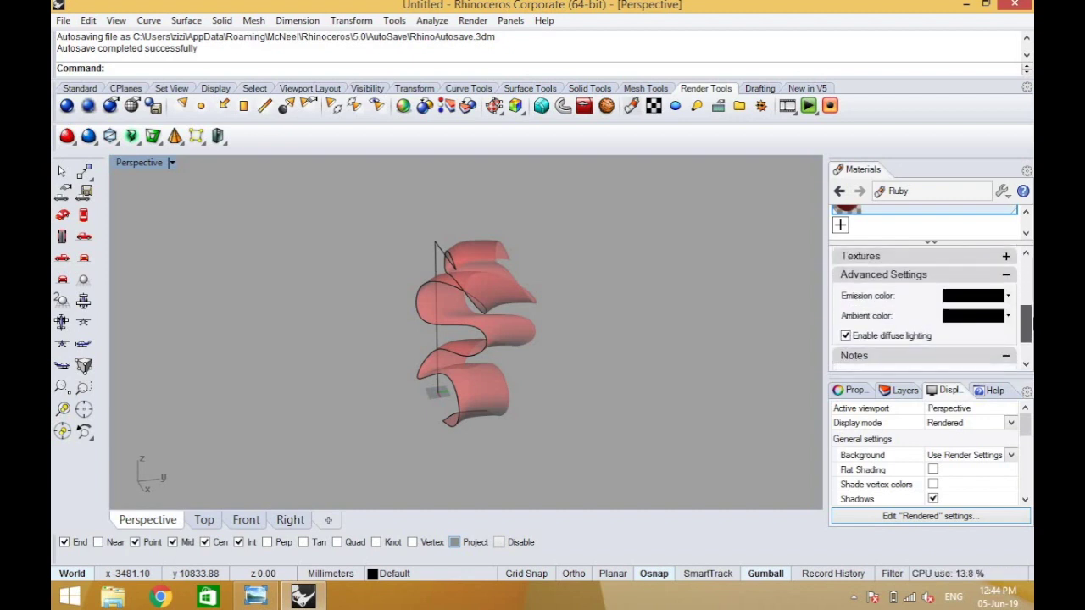
- Set the Ruby material's emission color to bright red, RGB 222, 13, 13
{"action": "scroll", "coordinate": [1007, 287], "scroll_direction": "up", "scroll_amount": 1}
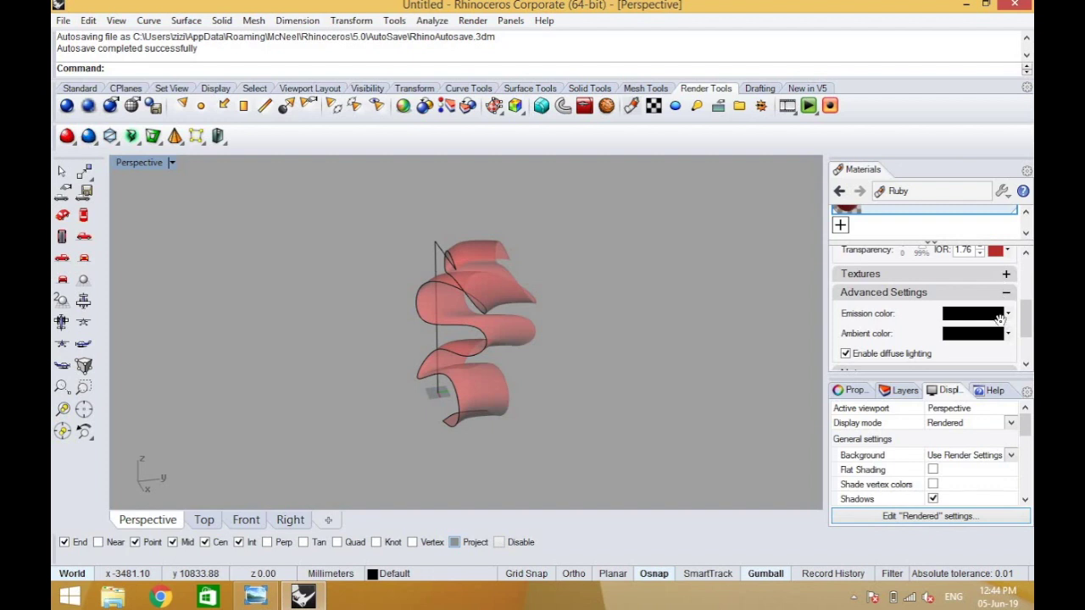
{"action": "scroll", "coordinate": [937, 354], "scroll_direction": "down", "scroll_amount": 3}
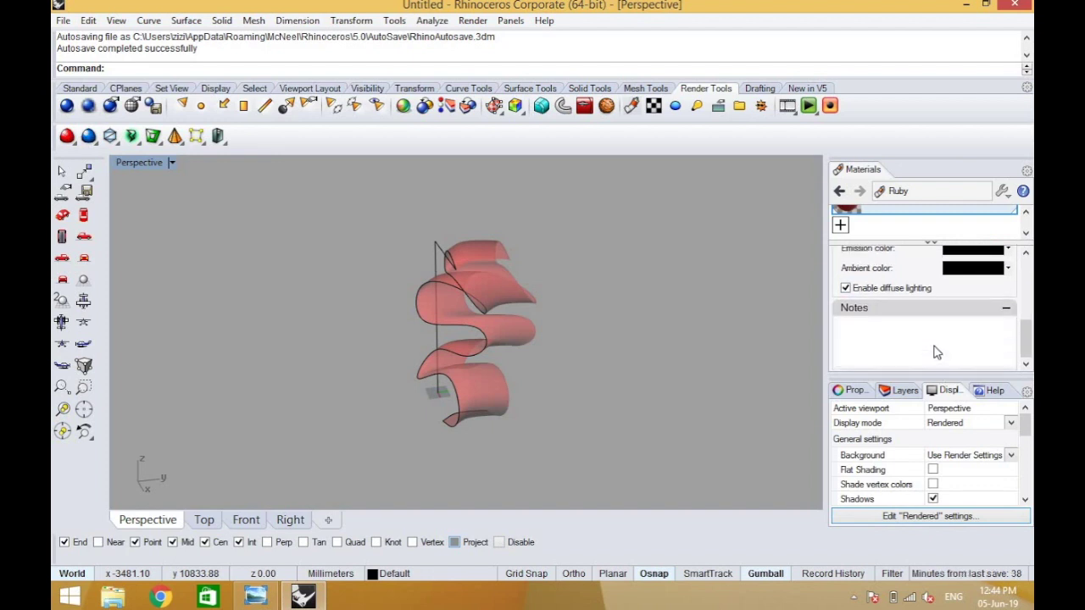
{"action": "scroll", "coordinate": [938, 346], "scroll_direction": "up", "scroll_amount": 2}
{"action": "left_click", "coordinate": [973, 279]}
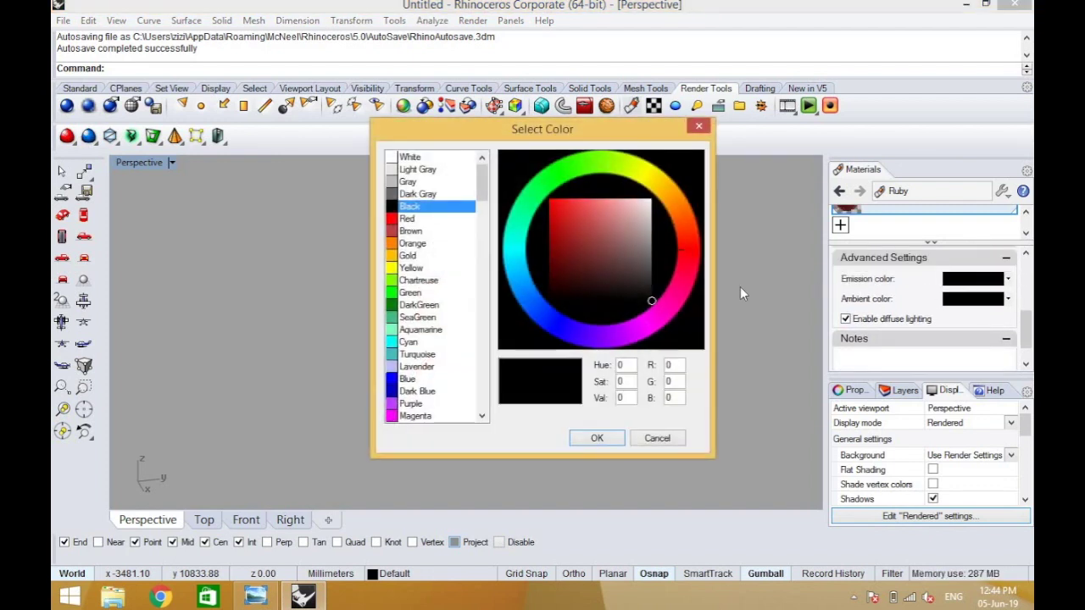
{"action": "left_click", "coordinate": [556, 212]}
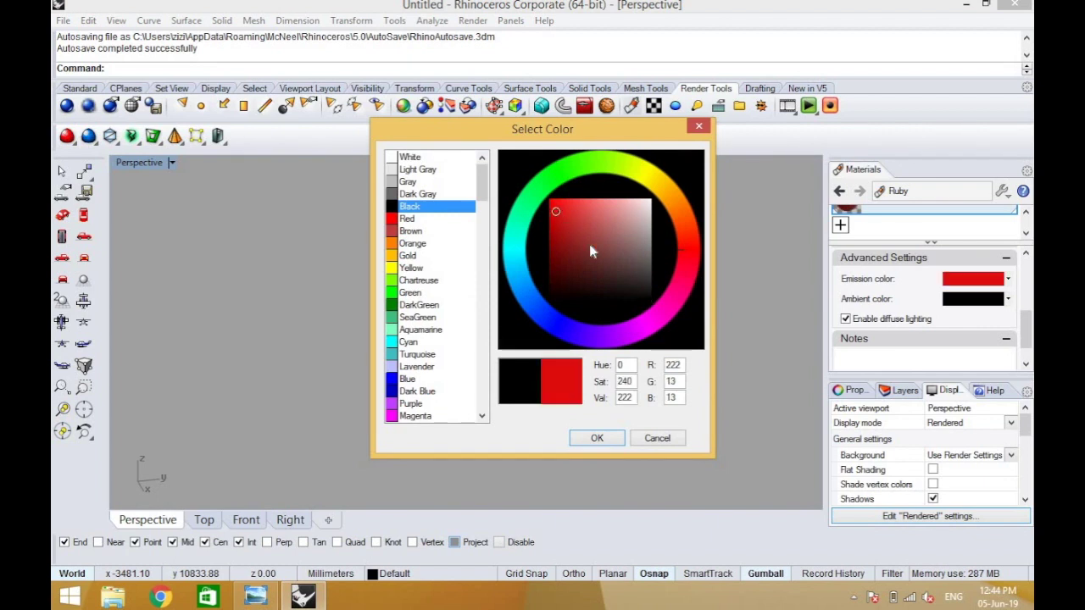
{"action": "left_click", "coordinate": [607, 439]}
- Change the Ruby material's emission color to bright green, RGB 13, 222, 31, and inspect the ribbon from another angle
{"action": "left_click", "coordinate": [998, 283]}
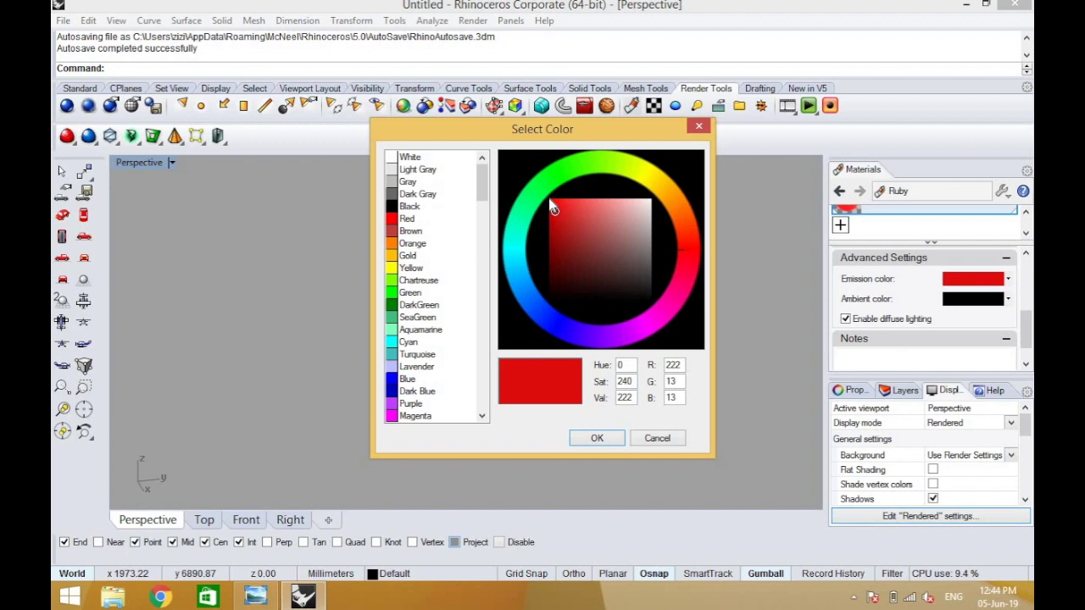
{"action": "left_click", "coordinate": [549, 180]}
{"action": "left_click", "coordinate": [604, 438]}
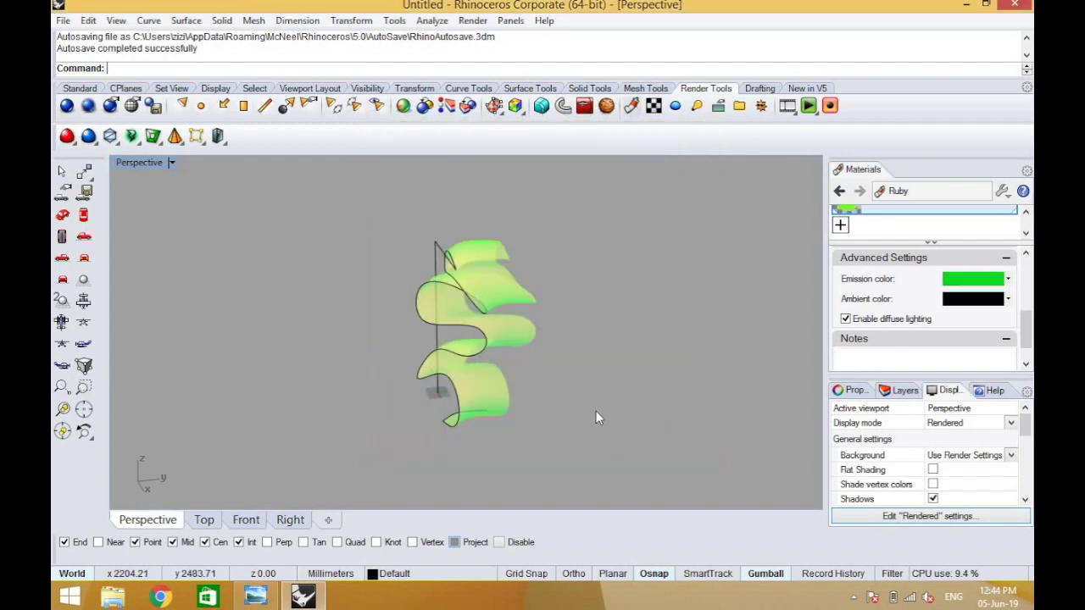
{"action": "right_click_drag", "start_coordinate": [502, 458], "coordinate": [584, 378]}
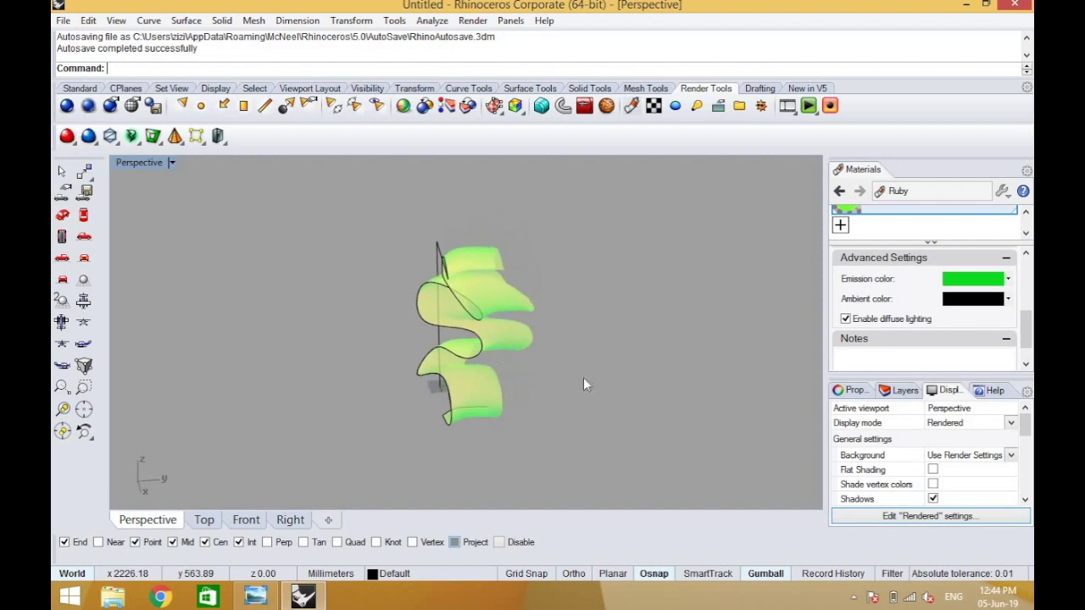
- Set the Ruby material's emission color to near-black, RGB 5, 12, 6
{"action": "left_click", "coordinate": [1008, 279]}
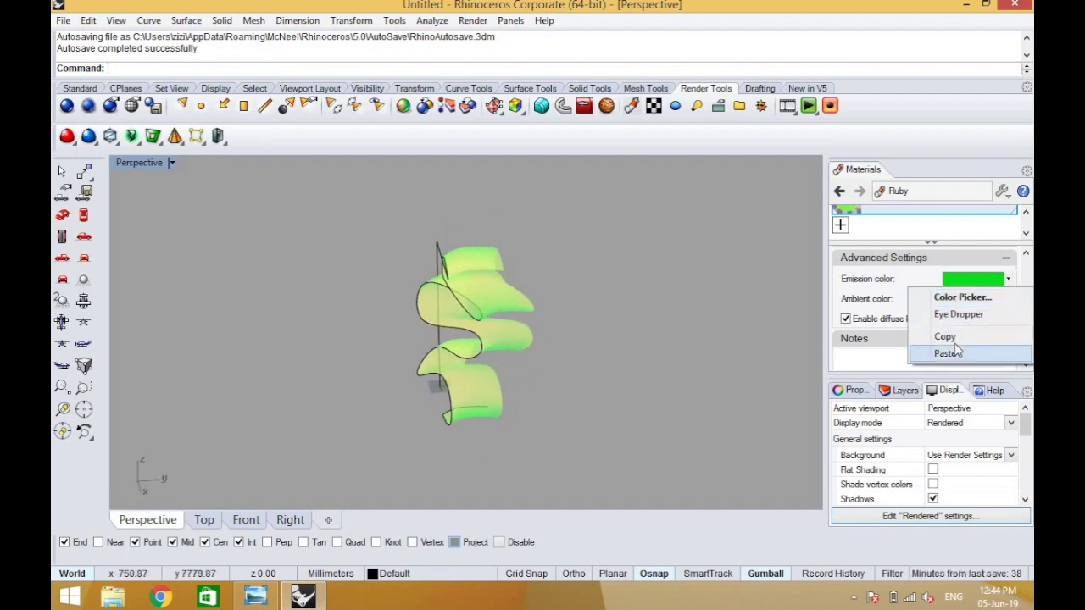
{"action": "left_click", "coordinate": [997, 290]}
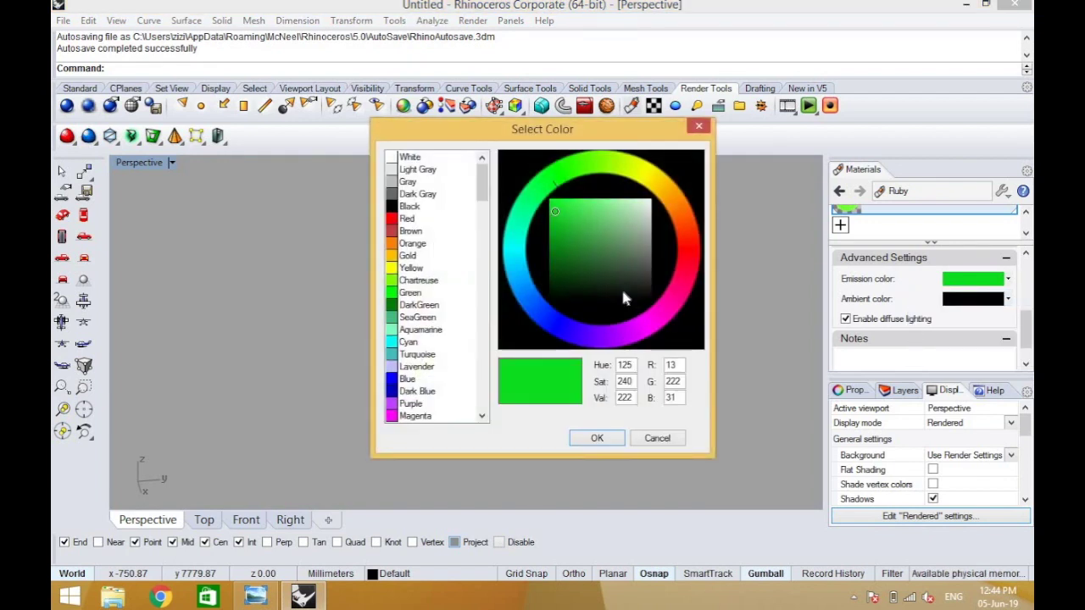
{"action": "left_click", "coordinate": [622, 291]}
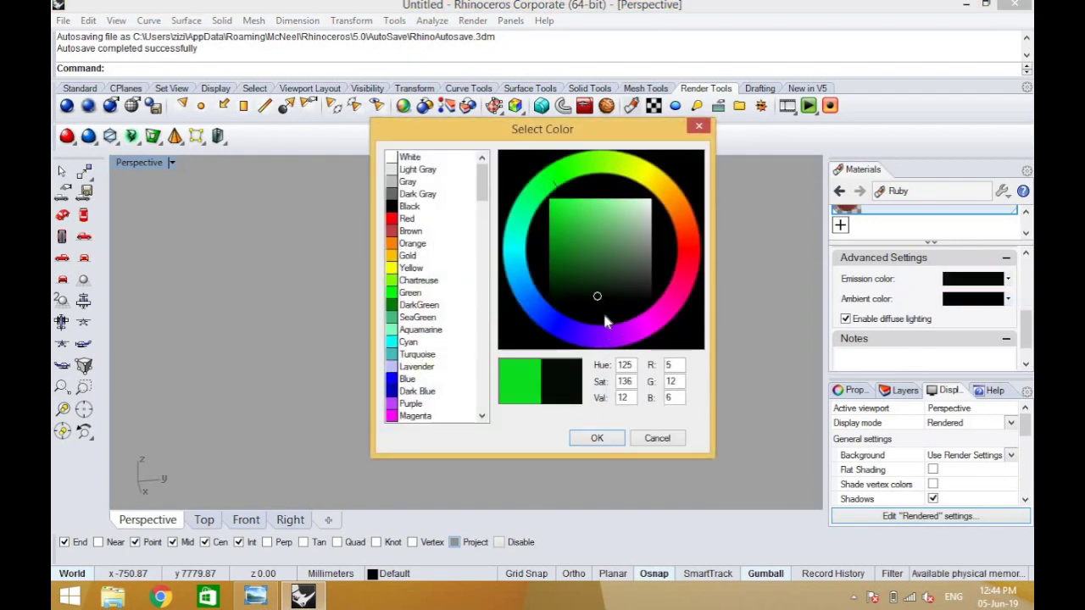
{"action": "left_click", "coordinate": [607, 438]}
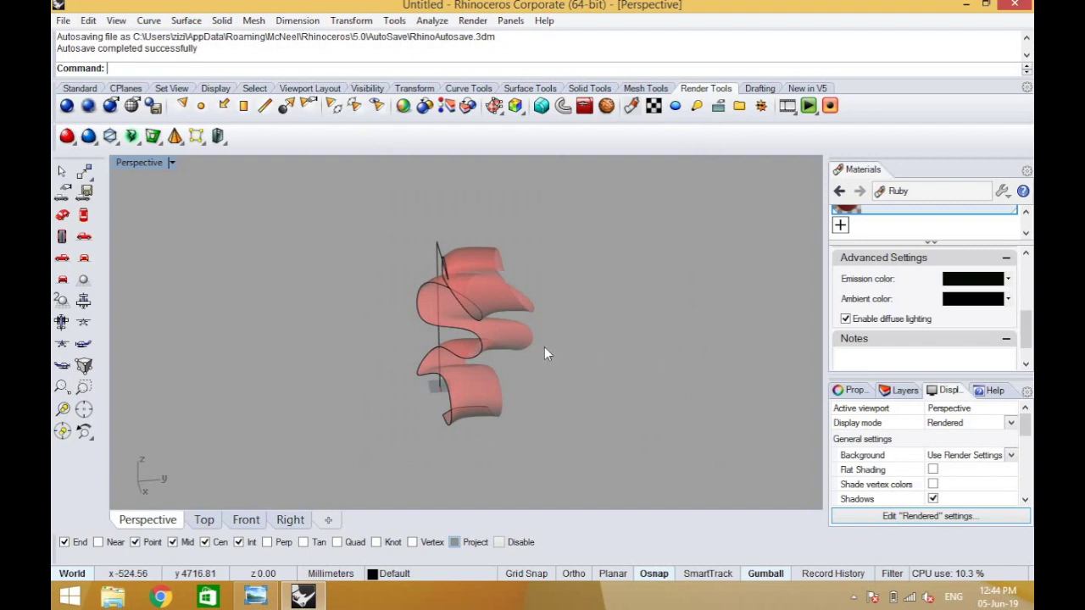
- Delete the two leftover construction curves beside the ribbon, the vertical line and the slanted line at its upper end
{"action": "right_click_drag", "start_coordinate": [545, 349], "coordinate": [477, 320]}
{"action": "scroll", "coordinate": [477, 292], "scroll_direction": "up", "scroll_amount": 4}
{"action": "left_click_drag", "start_coordinate": [455, 291], "coordinate": [399, 224]}
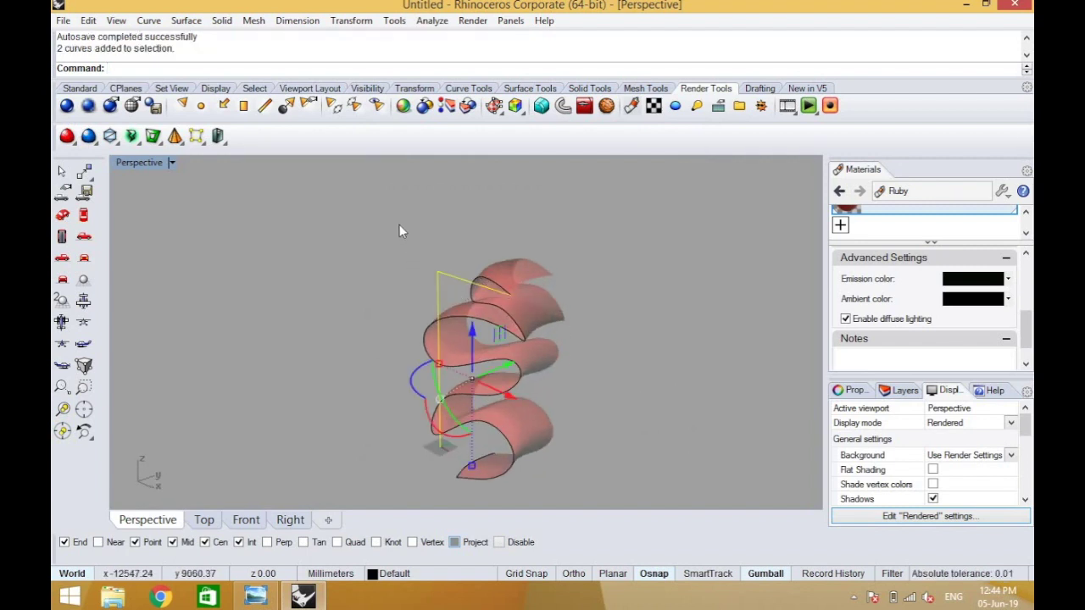
{"action": "key", "text": "Delete"}
{"action": "scroll", "coordinate": [357, 258], "scroll_direction": "down", "scroll_amount": 4}
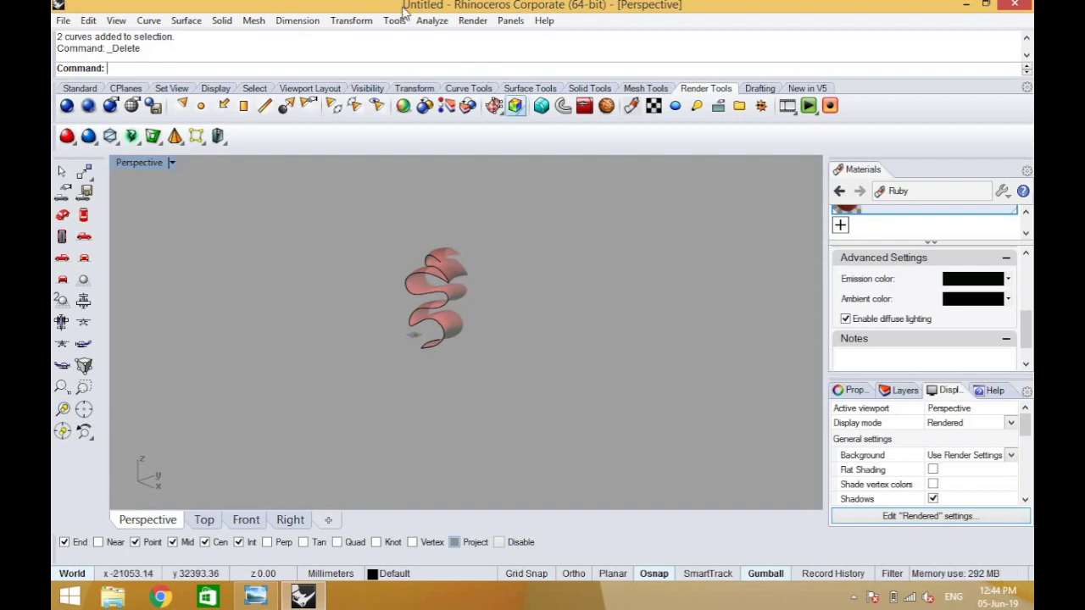
{"action": "scroll", "coordinate": [446, 293], "scroll_direction": "up", "scroll_amount": 3}
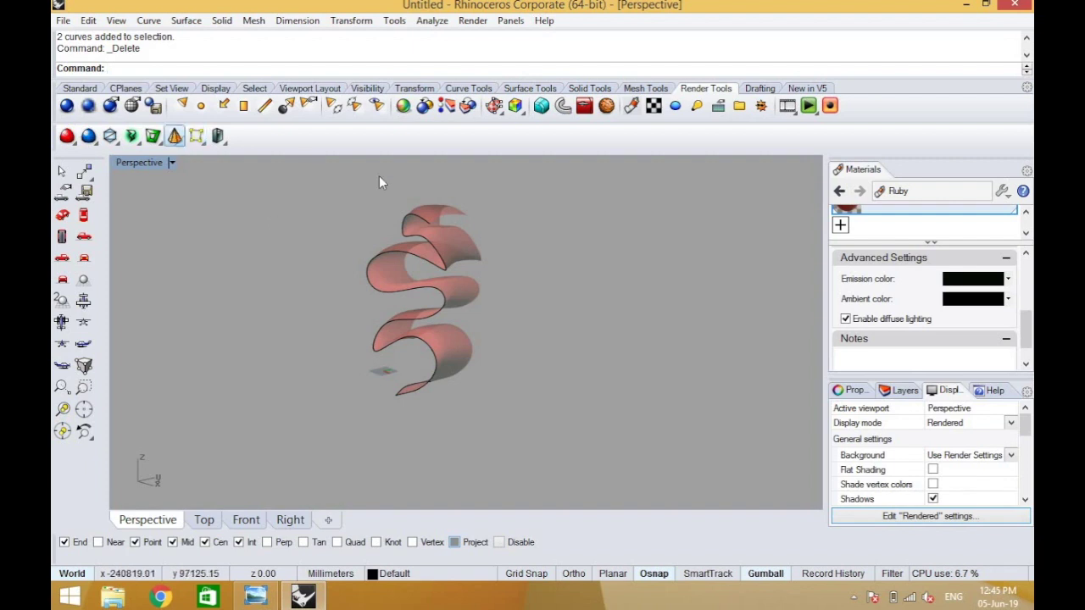